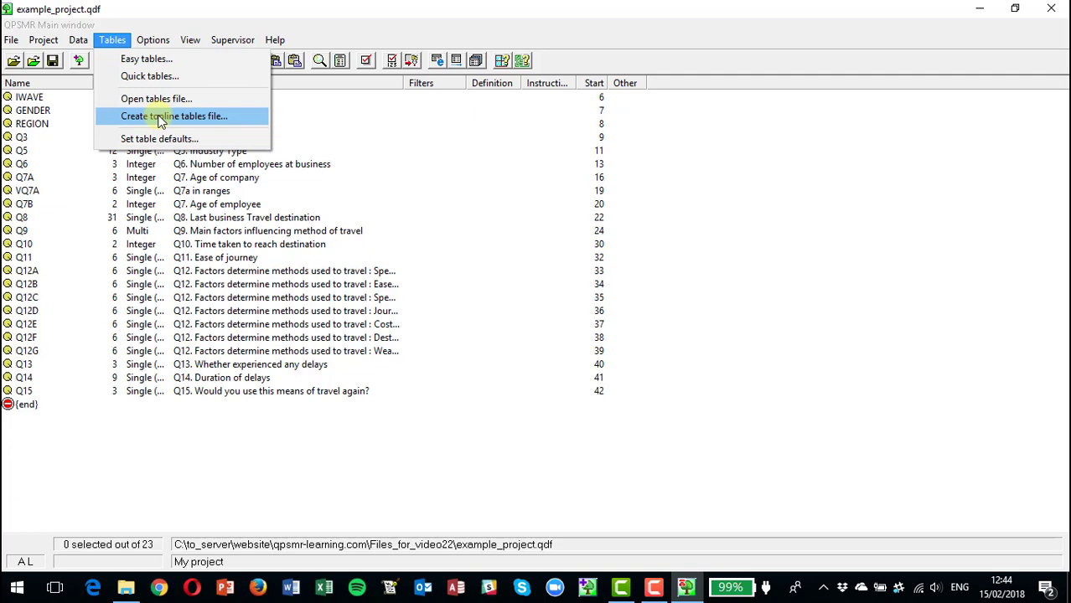
# Create the topline tables file topline.qtf for all listed entries using data Exported.asc, and review the tables.
pyautogui.click(161, 119)
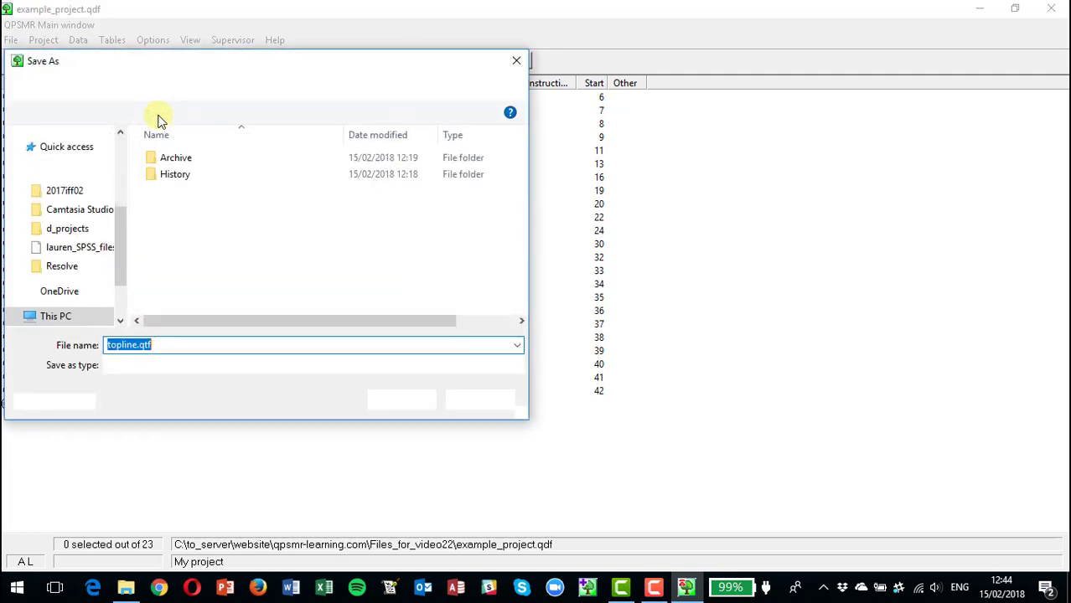
pyautogui.click(404, 402)
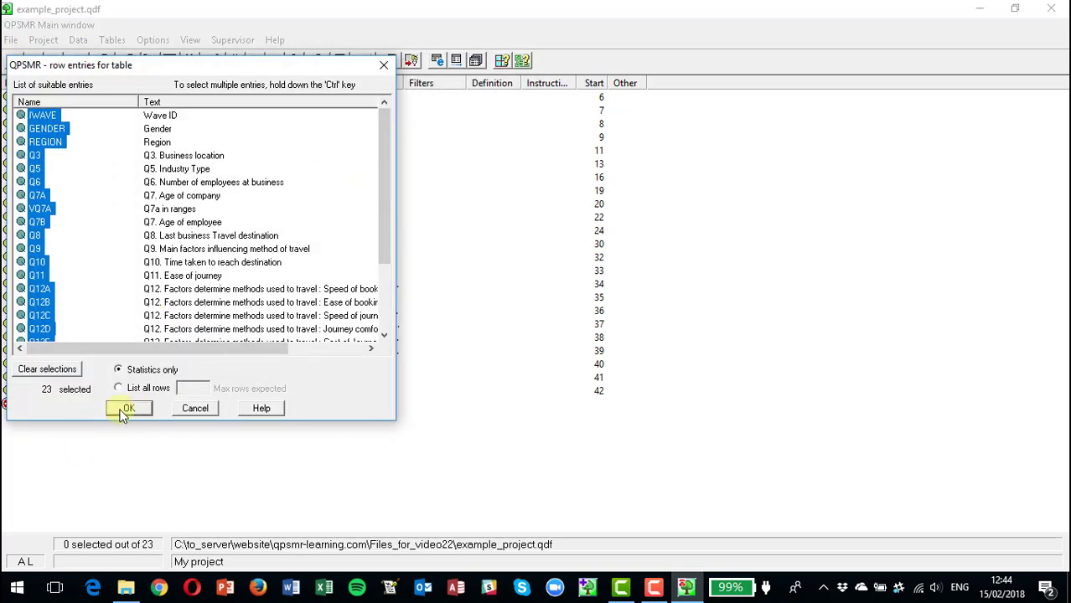
pyautogui.click(124, 413)
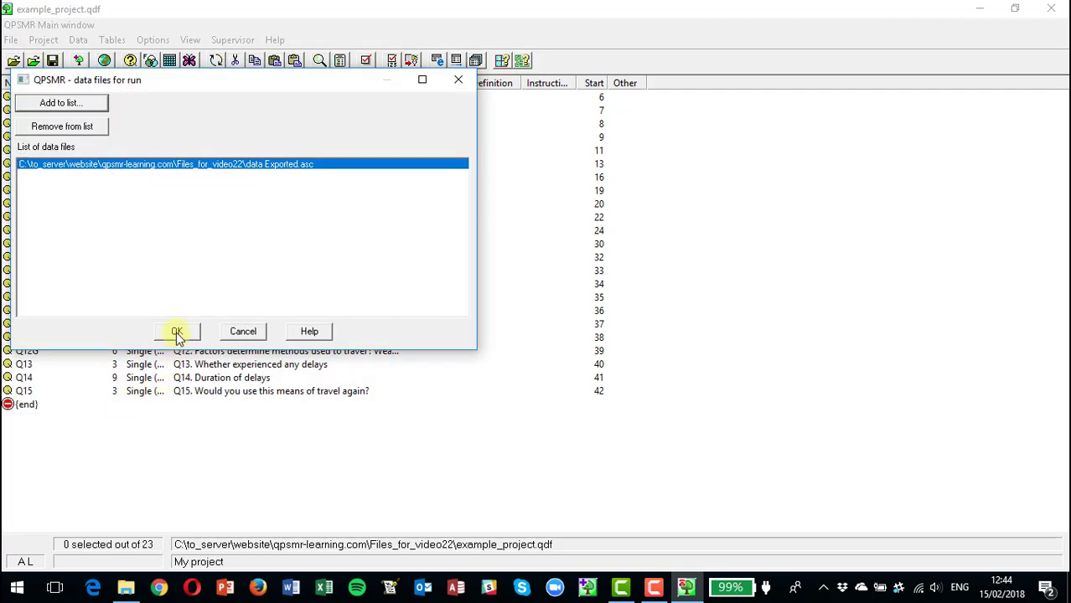
pyautogui.click(177, 333)
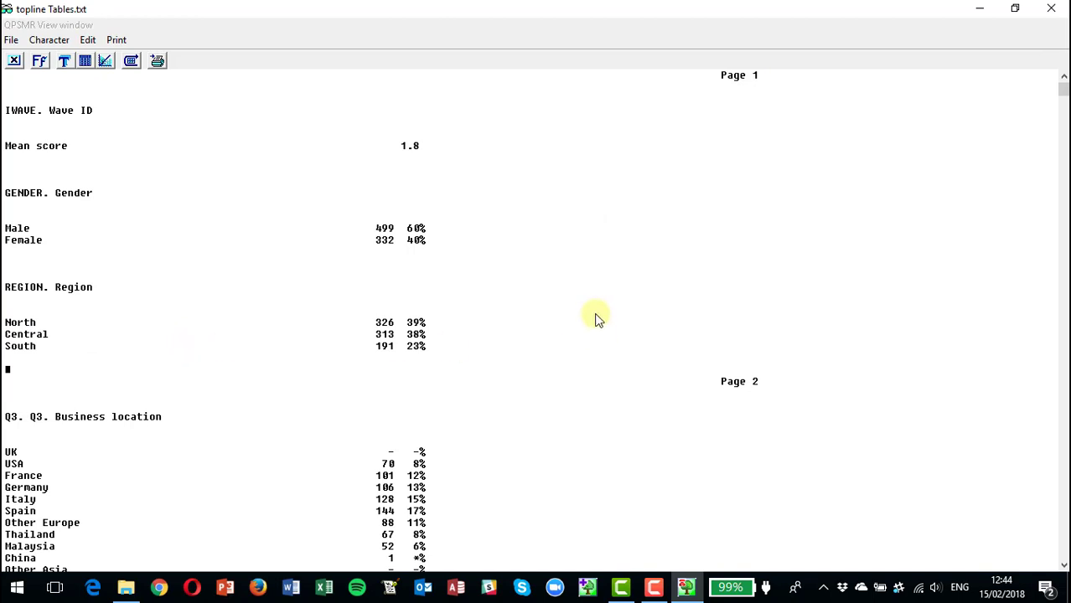
pyautogui.scroll(-1, 523, 261)
pyautogui.scroll(-4, 523, 261)
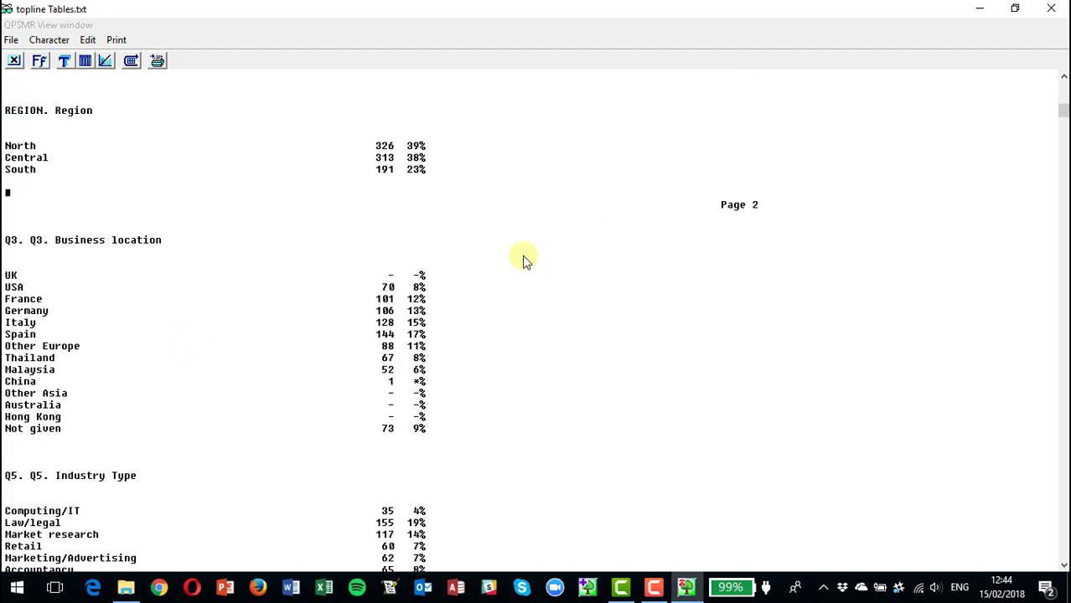
pyautogui.scroll(-3, 523, 261)
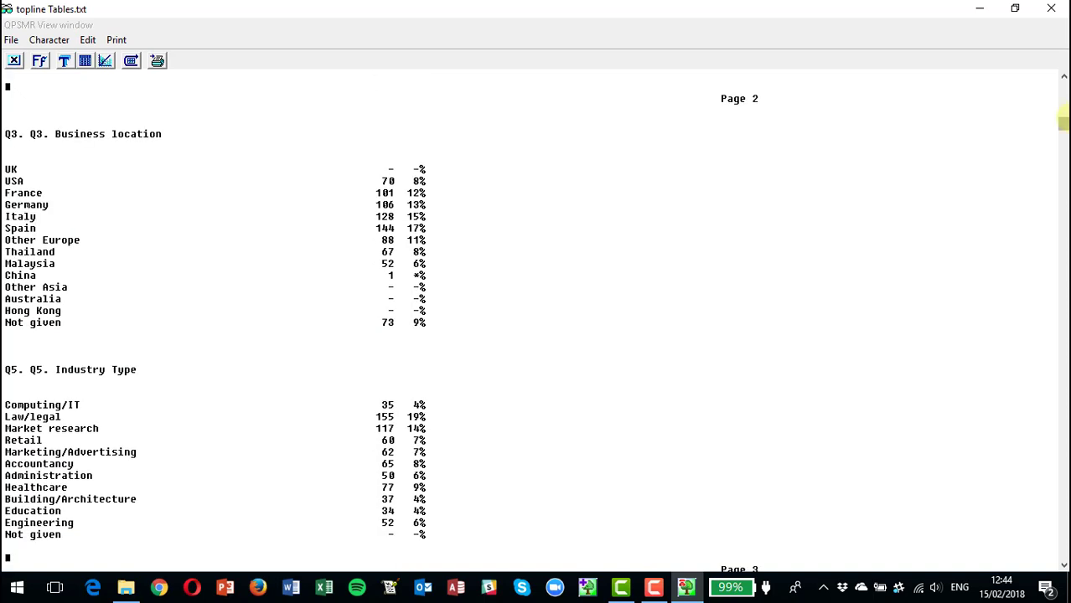
pyautogui.click(1060, 15)
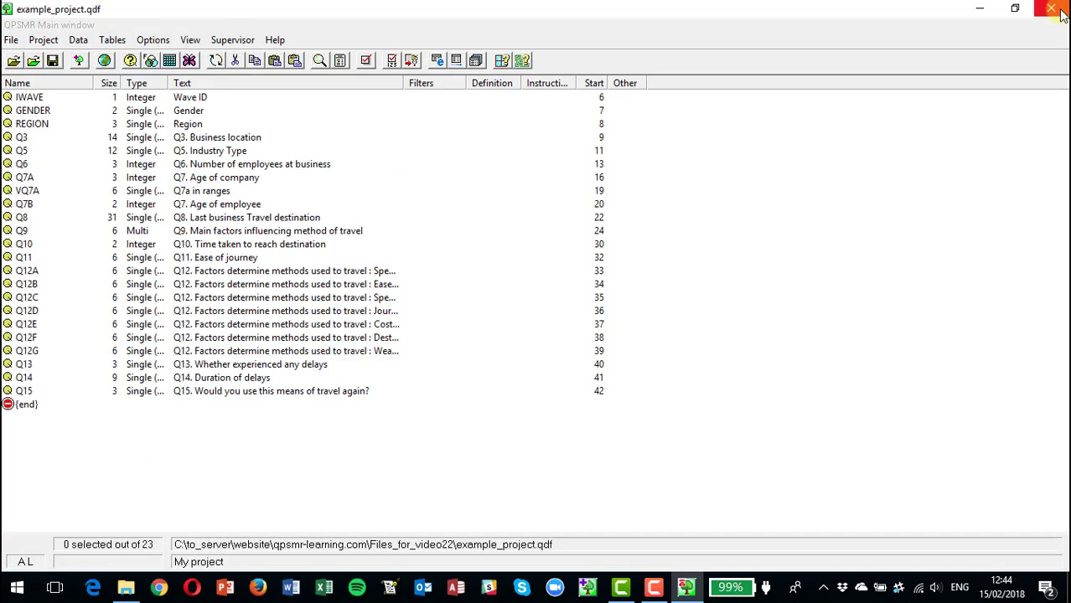
# Start easy tables with the entries REGION through Q7B as rows, keeping statistics only.
pyautogui.click(124, 43)
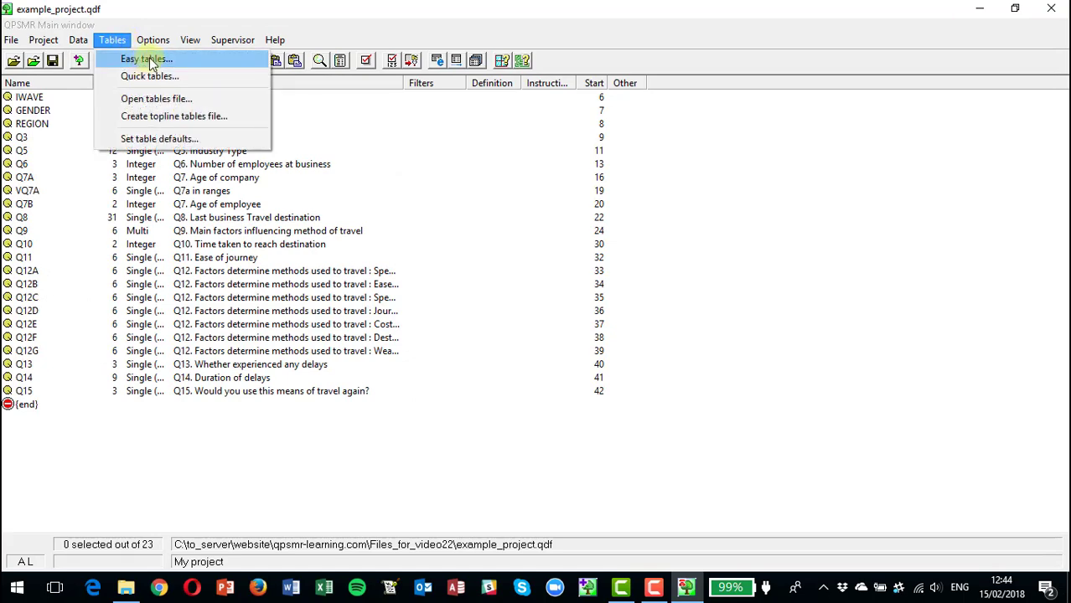
pyautogui.click(152, 60)
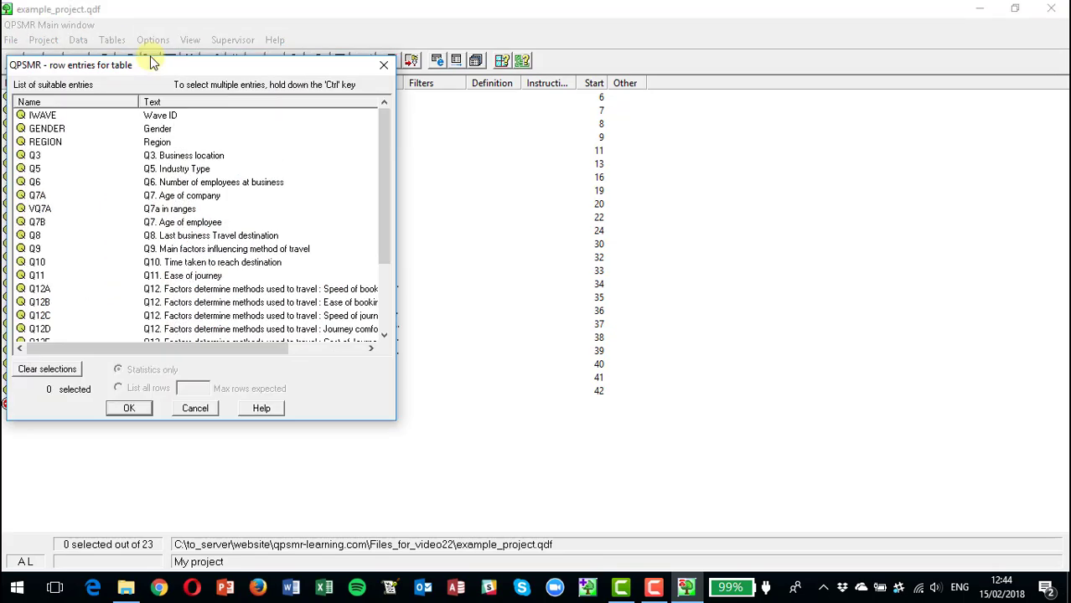
pyautogui.click(53, 142)
pyautogui.keyDown('shift'); pyautogui.click(40, 222); pyautogui.keyUp('shift')
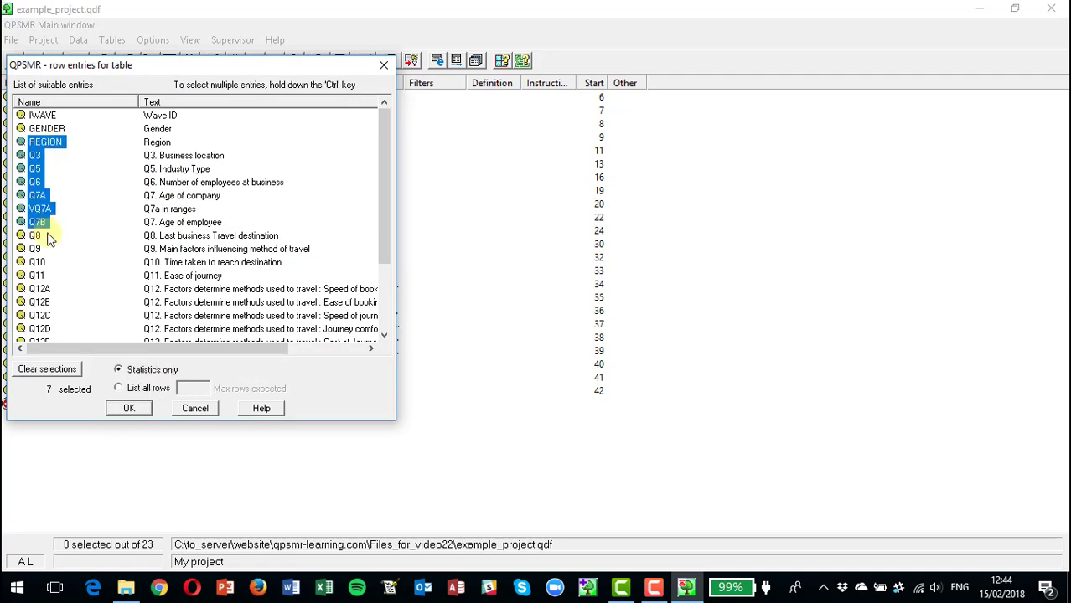
pyautogui.click(124, 407)
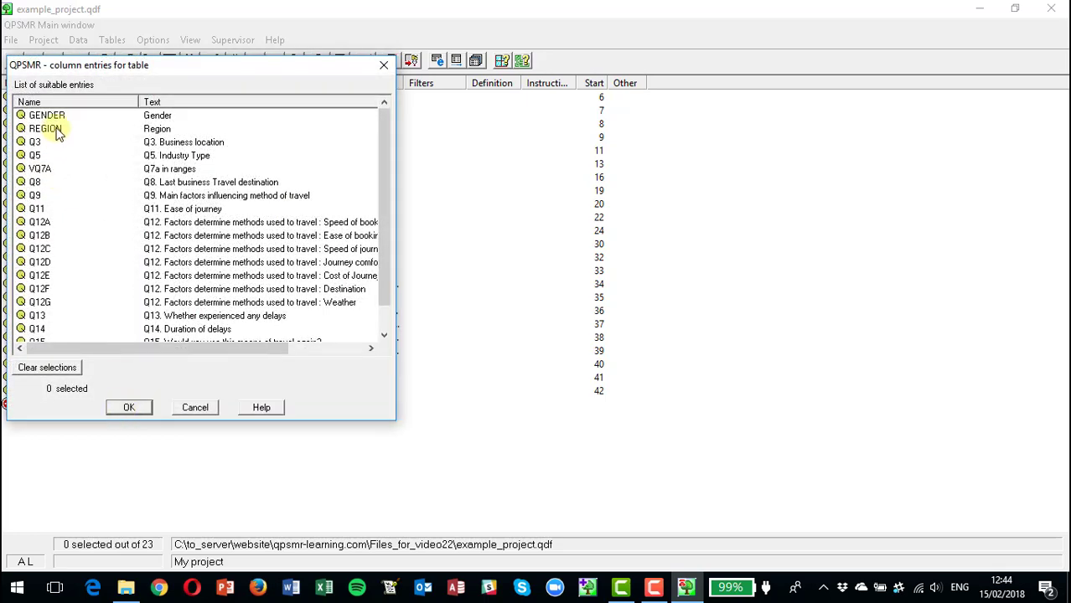
# Run the easy tables with REGION as the column entry, suppressing the clipboard message, and review the output.
pyautogui.click(59, 132)
pyautogui.click(129, 408)
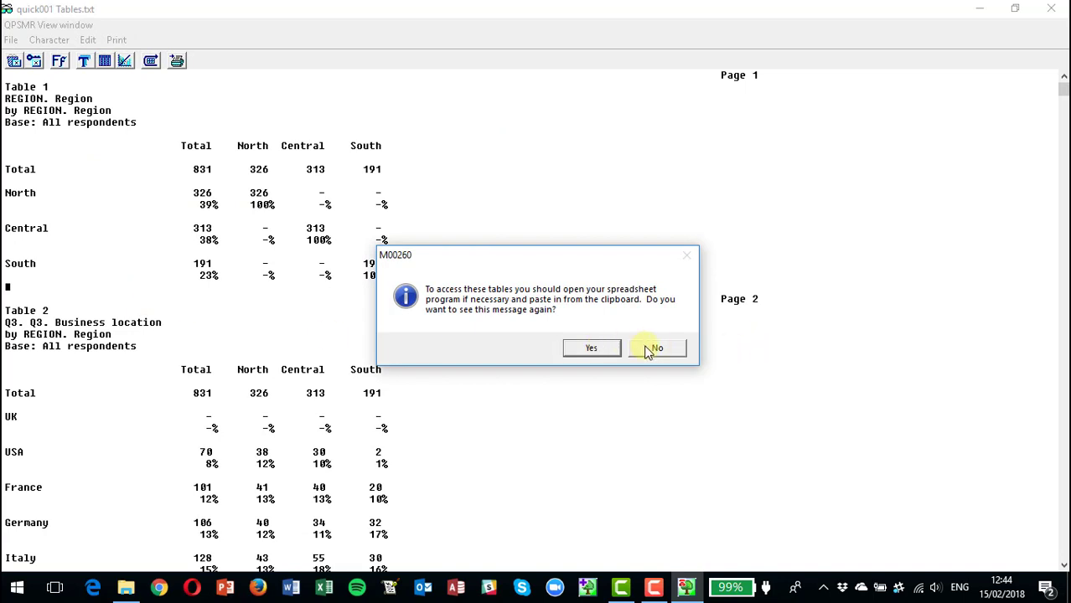
pyautogui.click(657, 348)
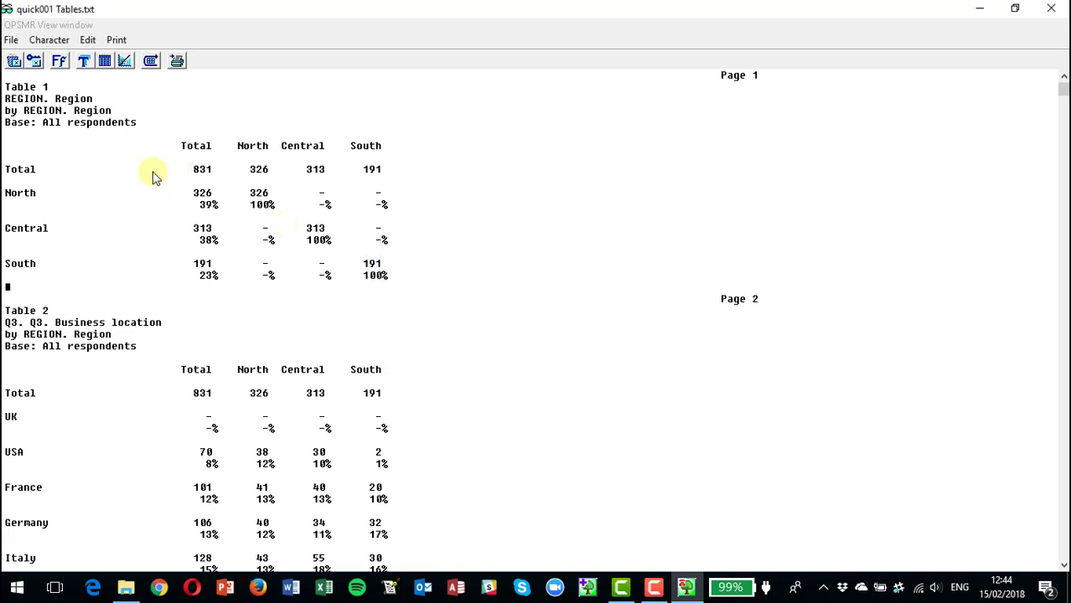
pyautogui.scroll(-4, 218, 197)
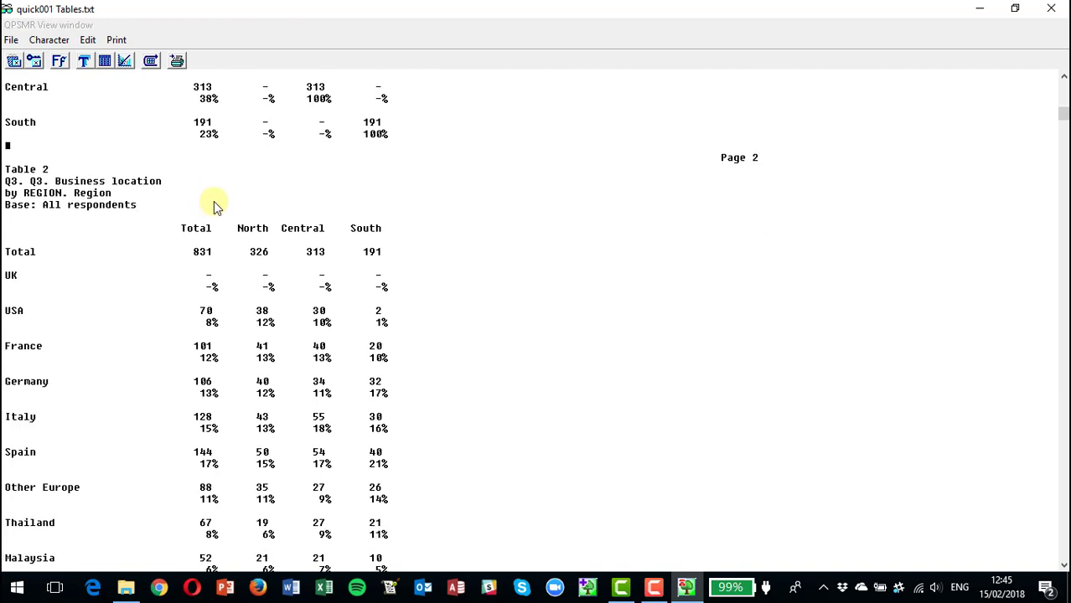
pyautogui.scroll(-2, 213, 202)
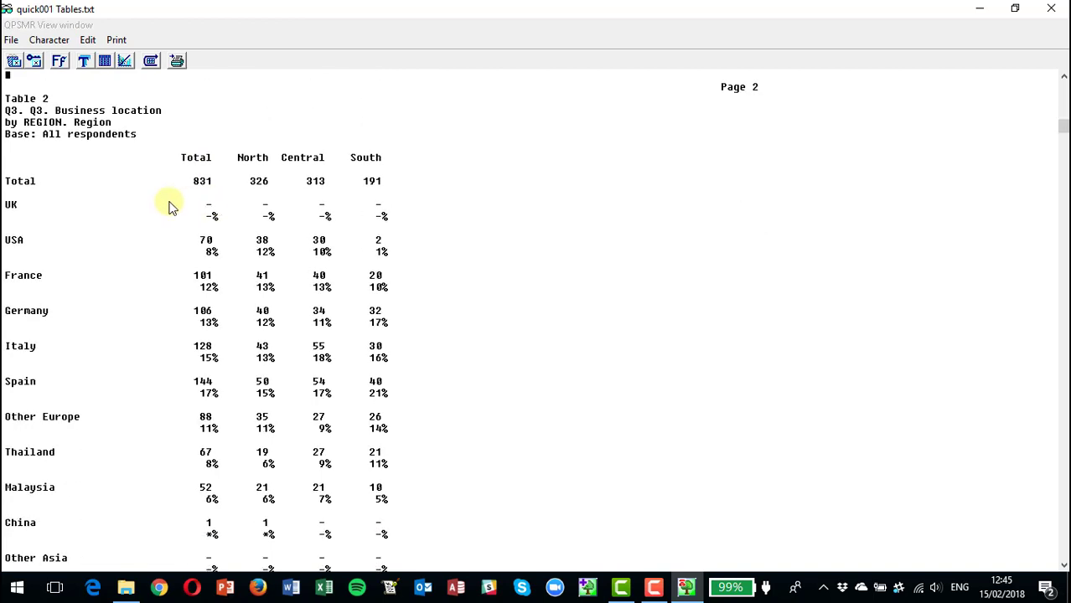
pyautogui.click(1052, 10)
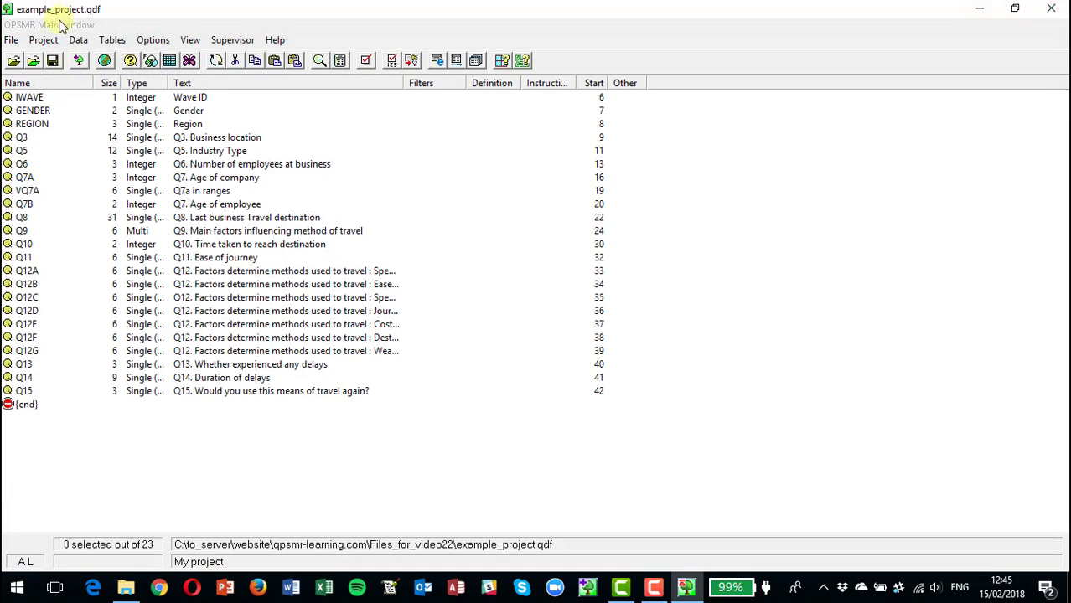
# Start a quick table worksheet with REGION as the column entry.
pyautogui.click(107, 42)
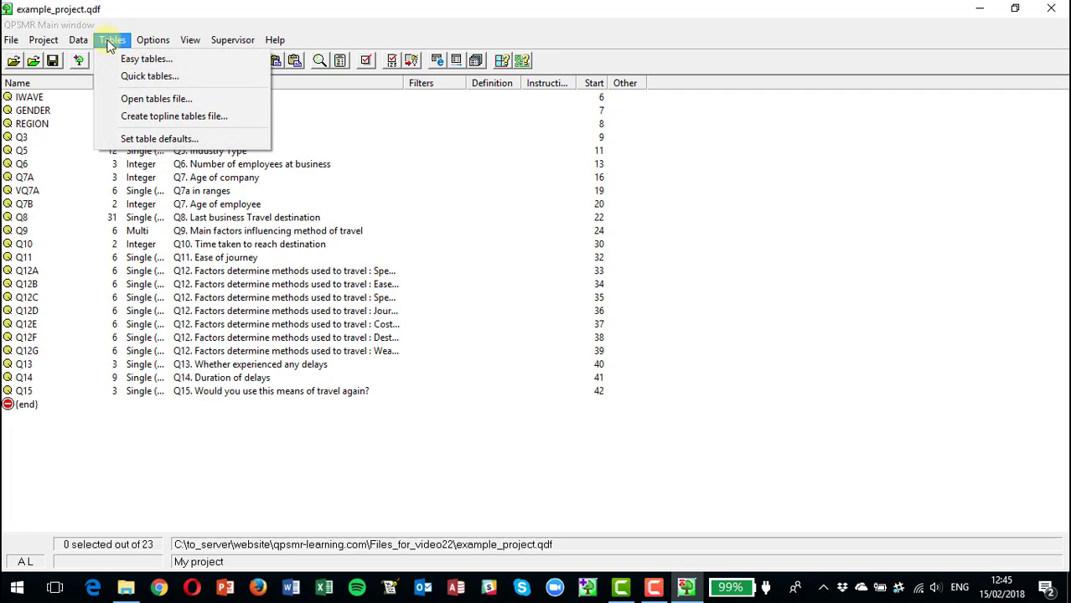
pyautogui.click(142, 80)
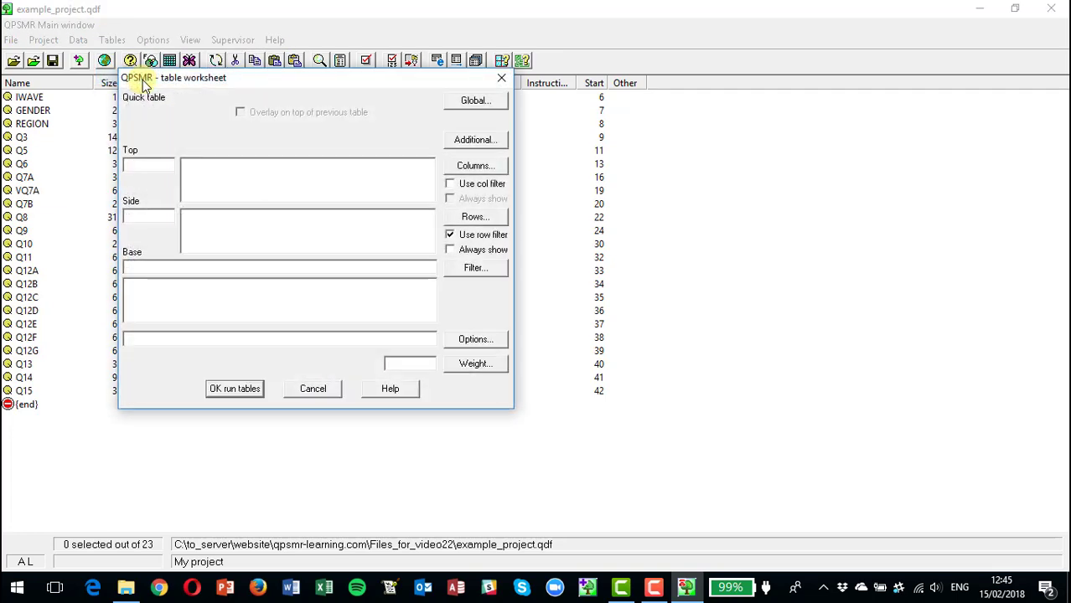
pyautogui.click(475, 167)
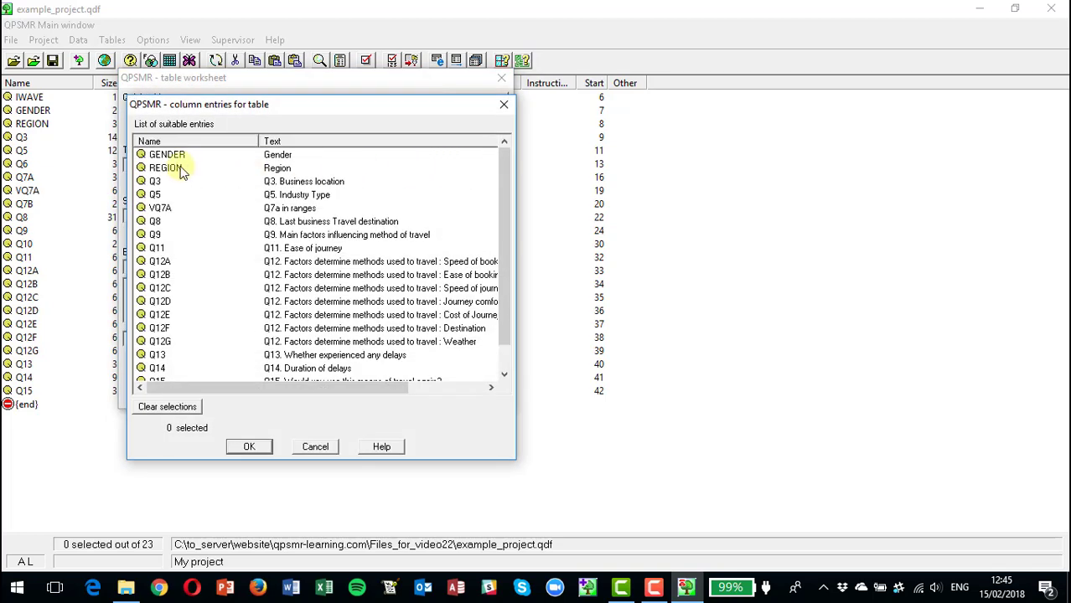
pyautogui.doubleClick(183, 170)
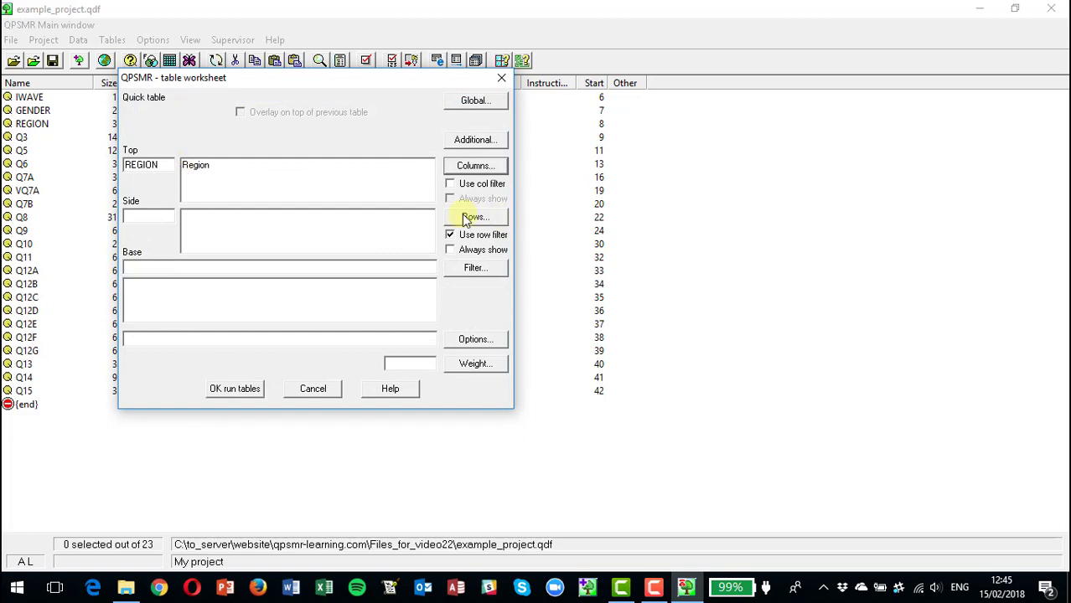
# Set the entries REGION through Q9 as the rows of the quick tables.
pyautogui.click(472, 218)
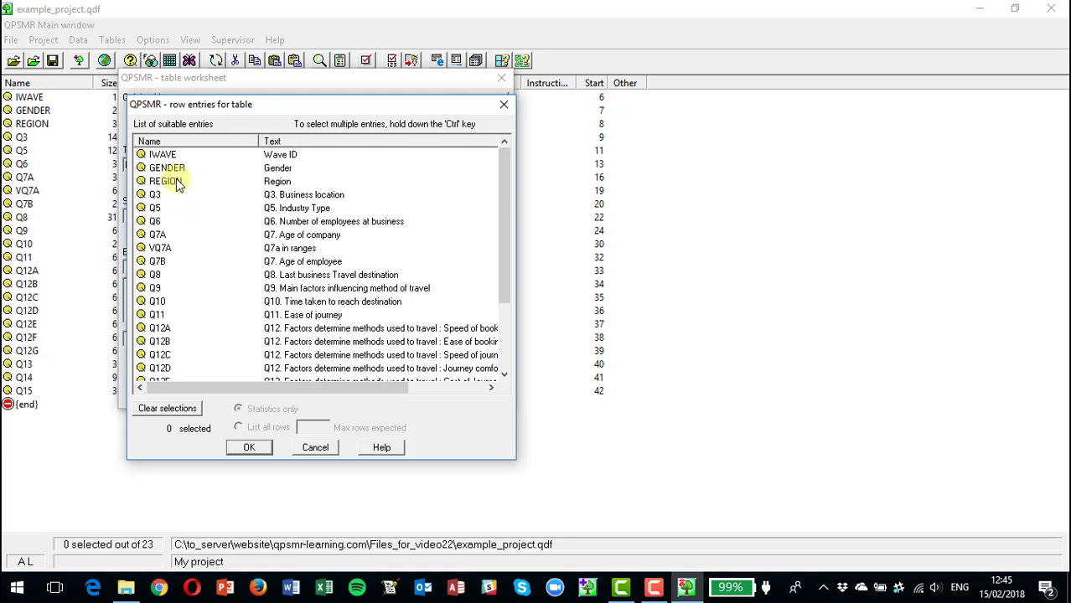
pyautogui.click(179, 183)
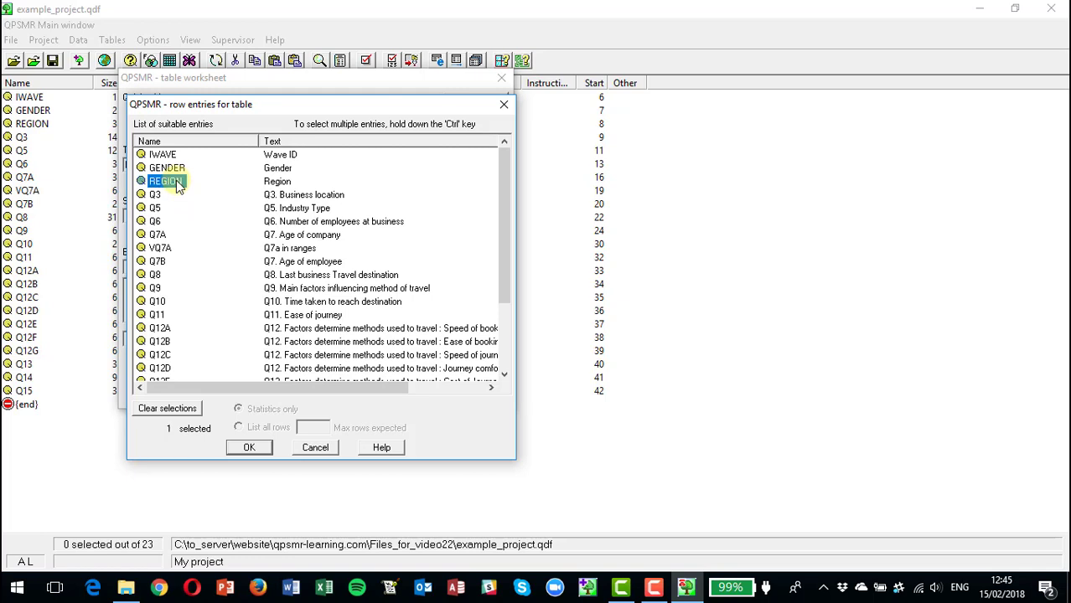
pyautogui.keyDown('shift'); pyautogui.click(167, 291); pyautogui.keyUp('shift')
pyautogui.click(248, 449)
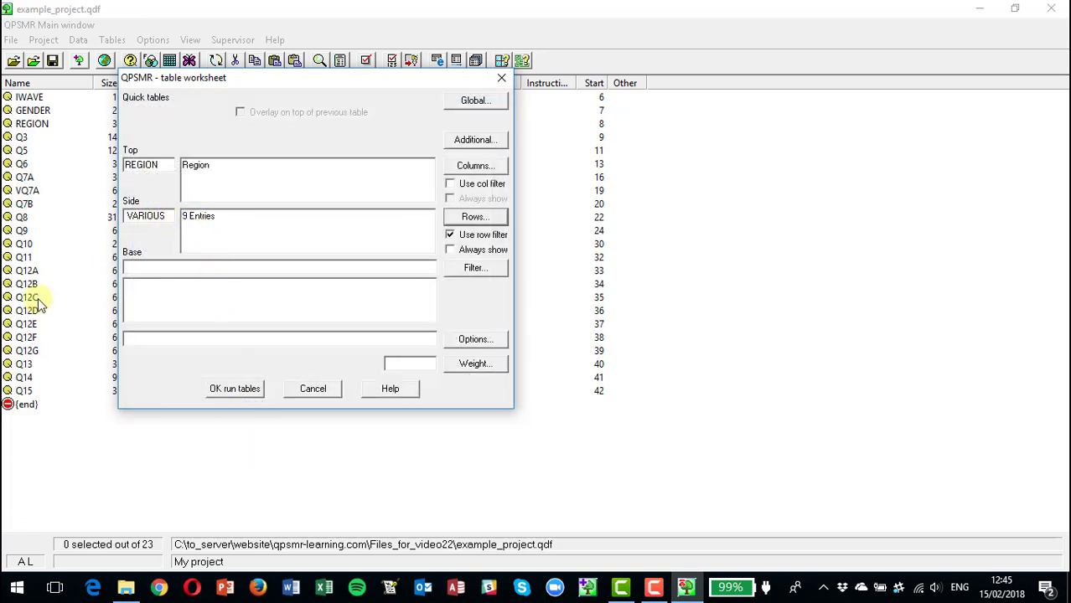
# Run the quick tables, review the Region and Q3 Business location tables, and close the output.
pyautogui.click(247, 393)
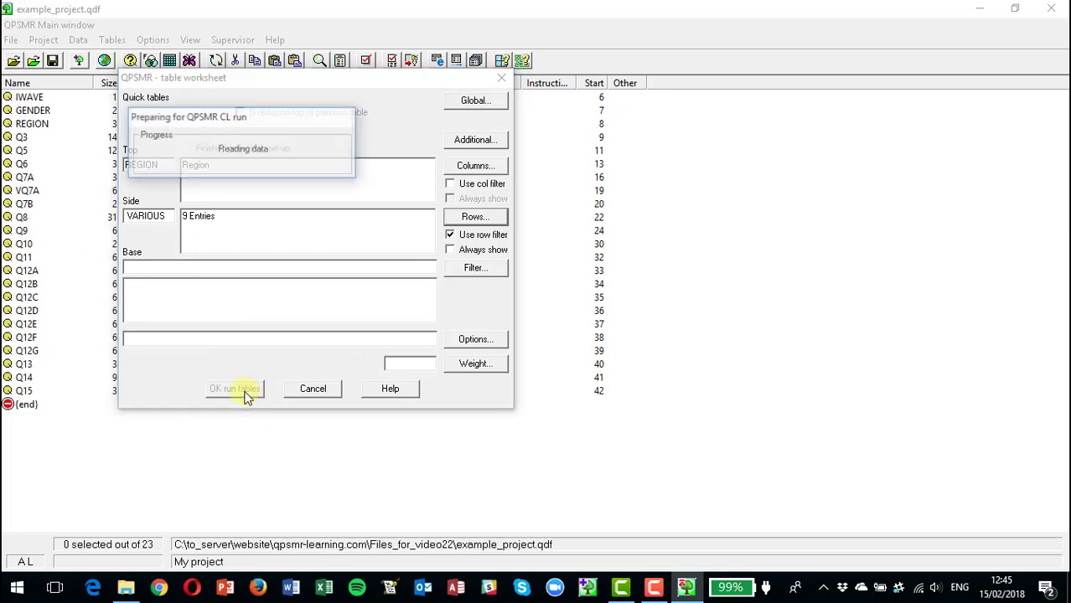
pyautogui.scroll(-2, 364, 254)
pyautogui.scroll(-2, 364, 256)
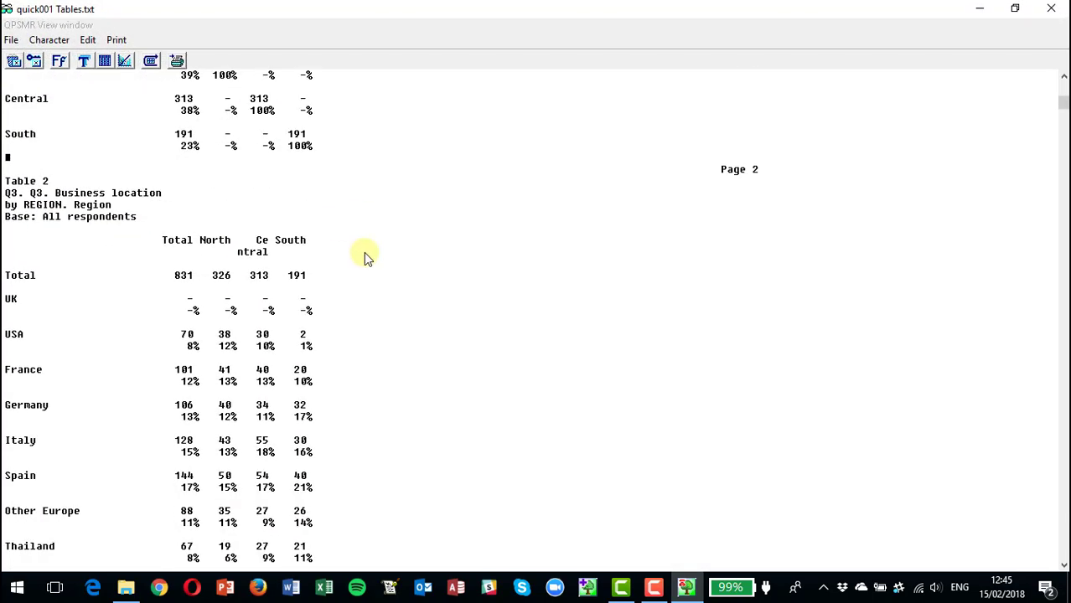
pyautogui.scroll(-3, 365, 255)
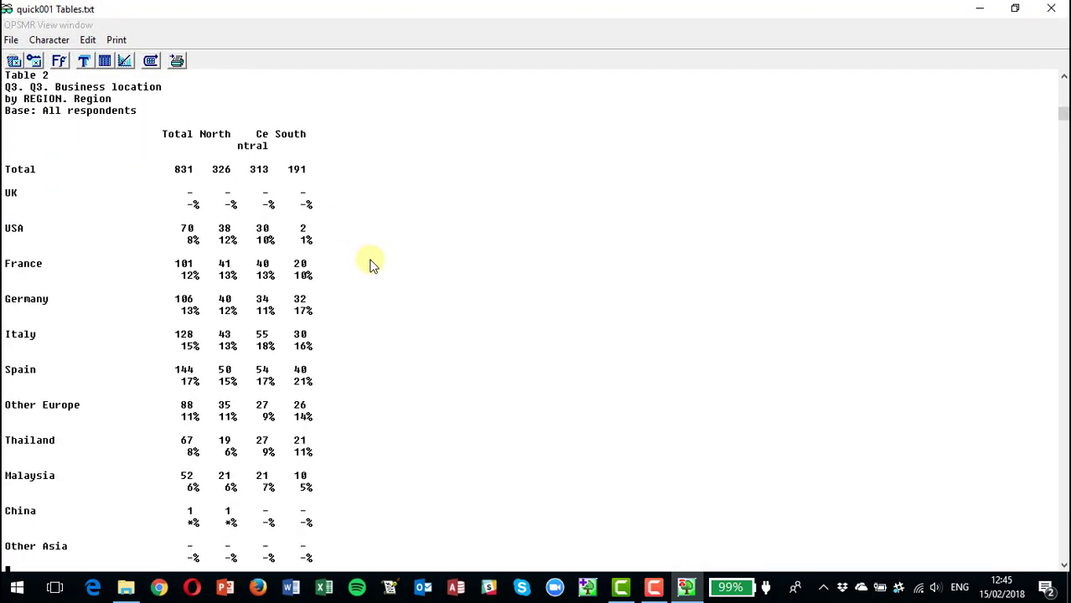
pyautogui.scroll(4, 371, 261)
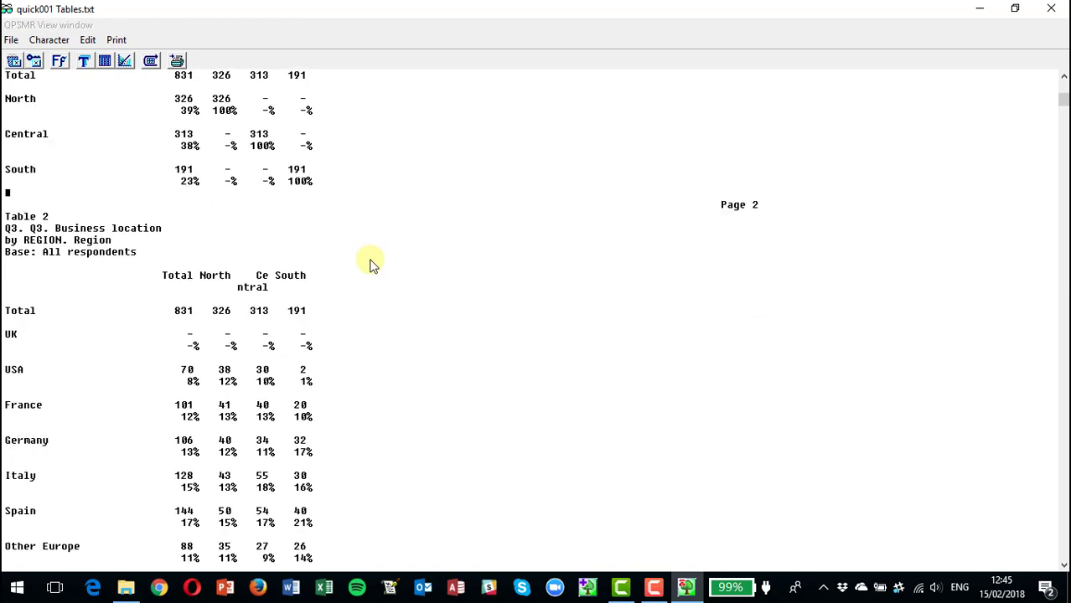
pyautogui.click(1058, 10)
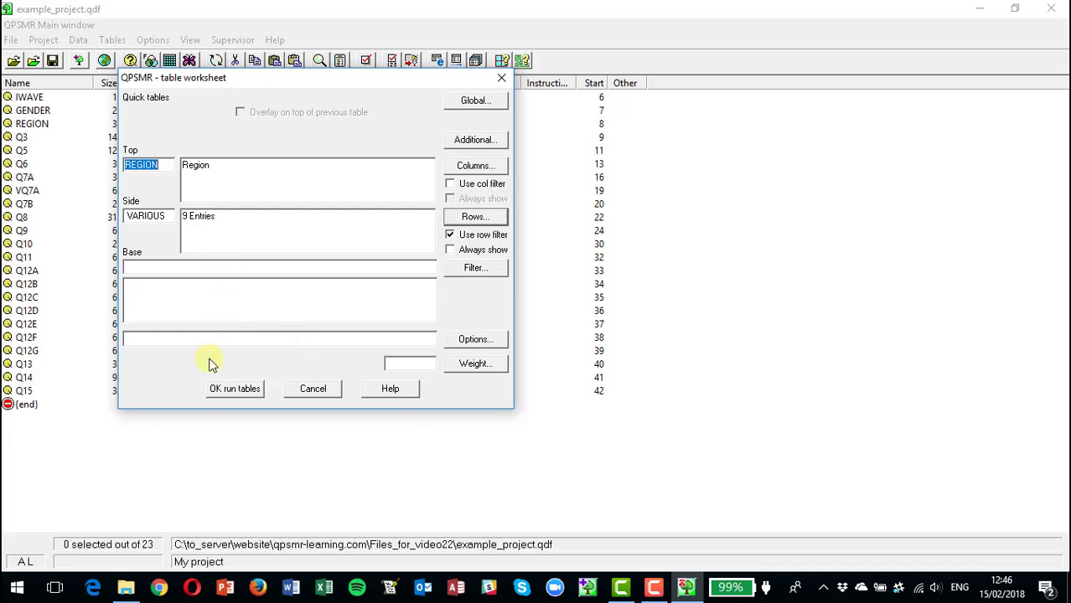
# Run the same quick tables again, and dismiss the worksheet after viewing the output.
pyautogui.click(235, 391)
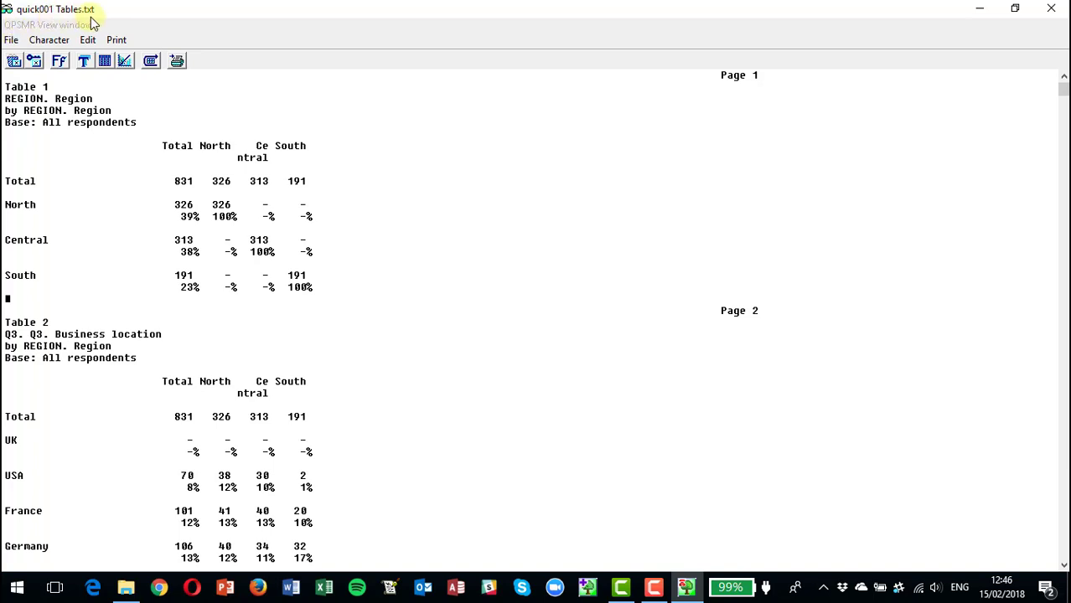
pyautogui.click(1053, 10)
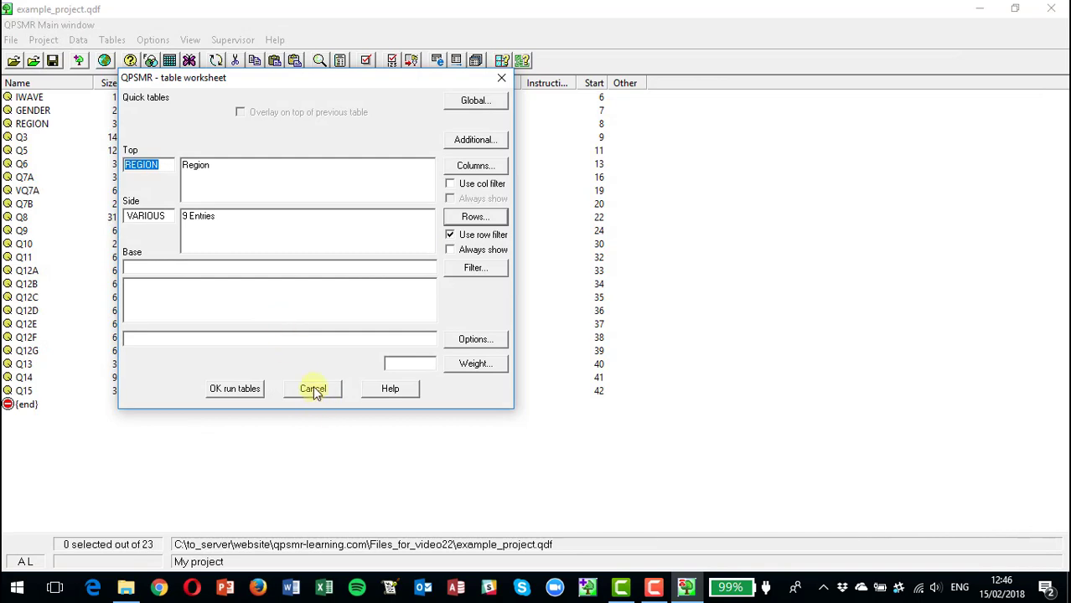
pyautogui.click(312, 389)
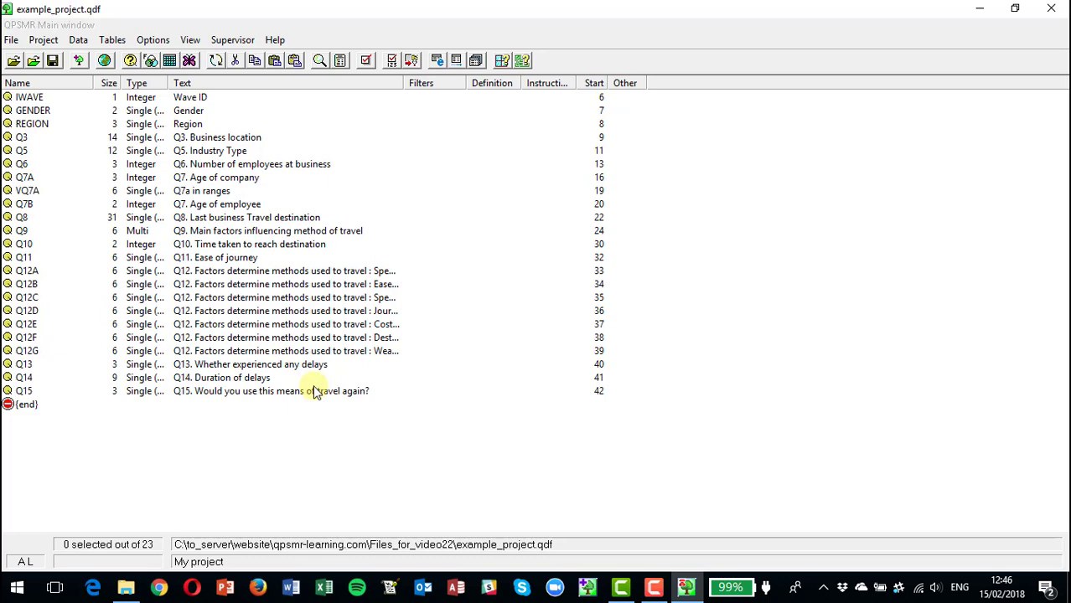
# Start a quick tables worksheet with the entries REGION through Q8 as the rows.
pyautogui.click(115, 46)
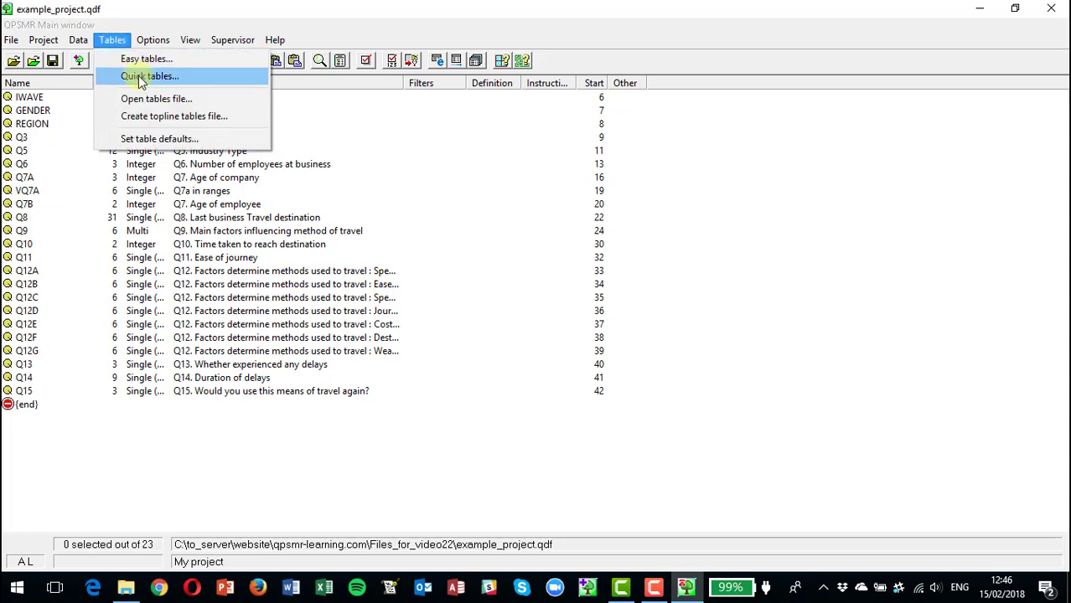
pyautogui.click(140, 73)
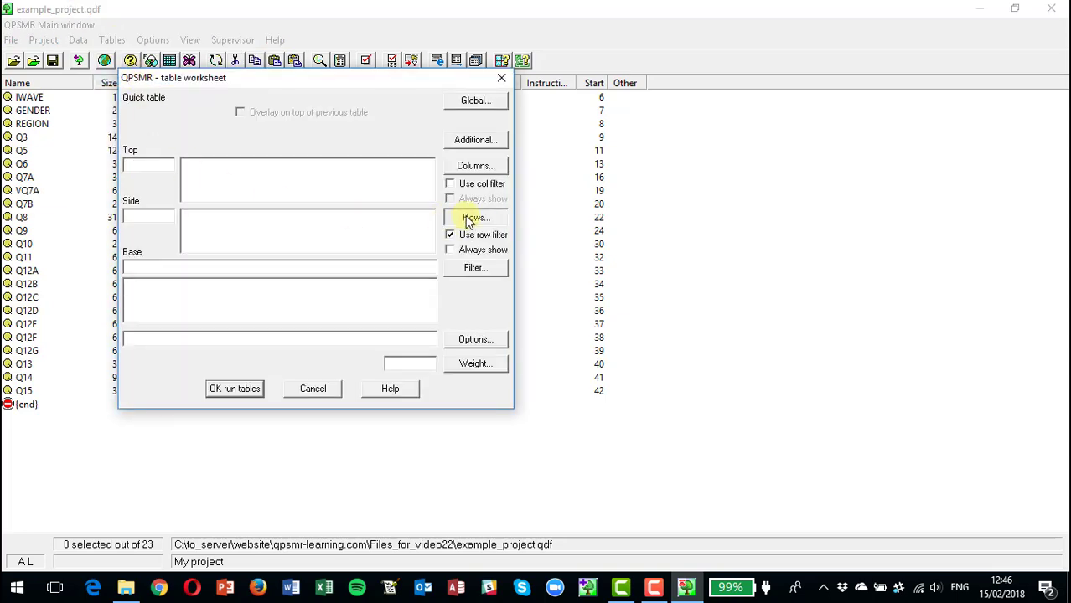
pyautogui.click(471, 217)
pyautogui.click(166, 181)
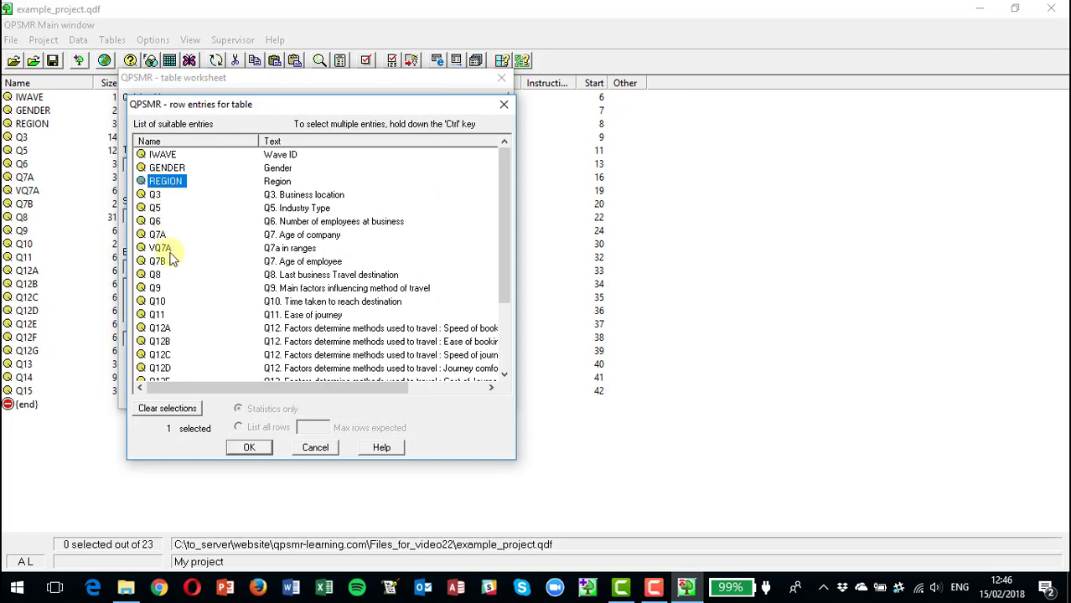
pyautogui.keyDown('shift'); pyautogui.click(156, 276); pyautogui.keyUp('shift')
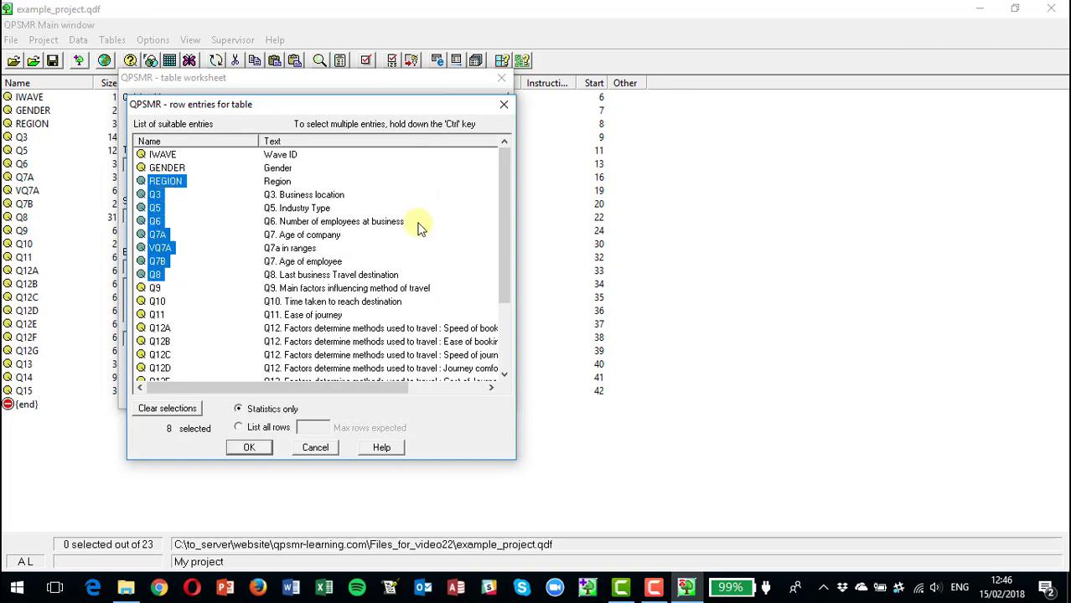
pyautogui.click(248, 447)
# Set REGION as the column entry and run the quick tables.
pyautogui.click(475, 165)
pyautogui.doubleClick(172, 168)
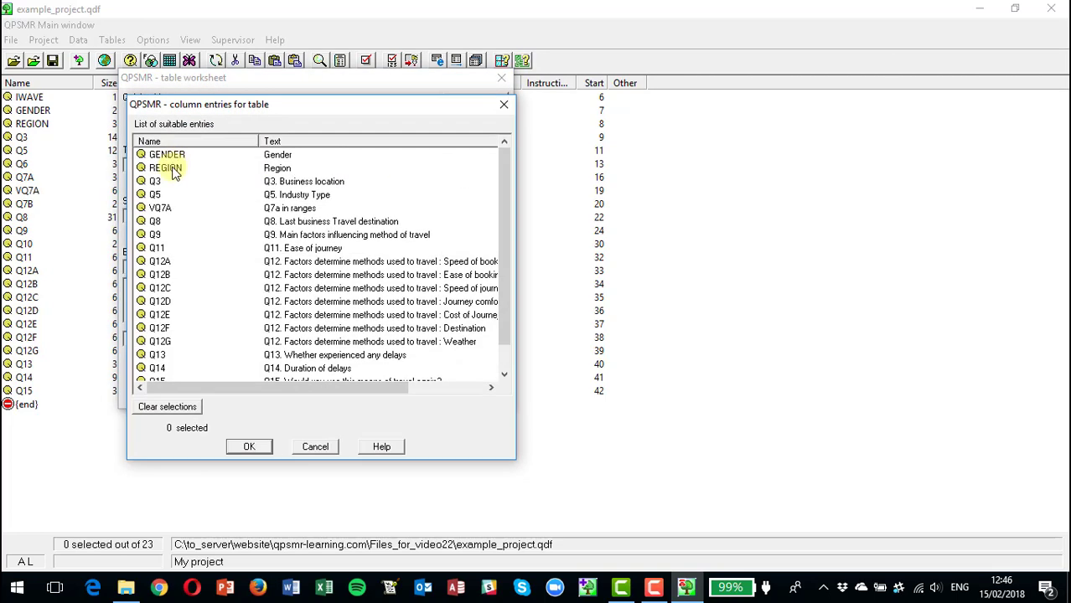
pyautogui.click(232, 391)
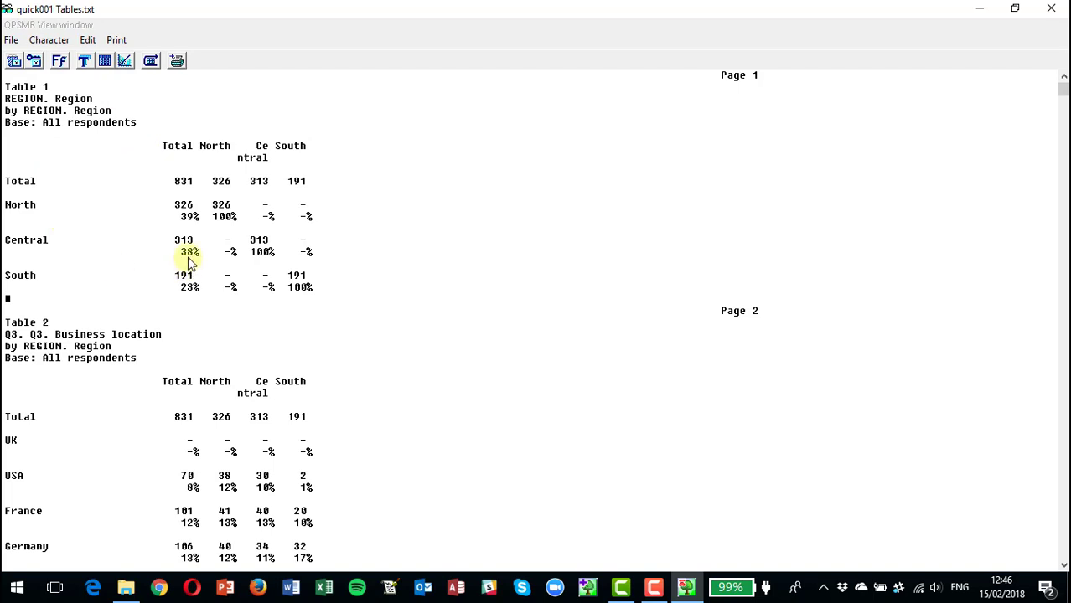
# Check the choices for preserving the view file of the quick tables, and close the output.
pyautogui.click(11, 40)
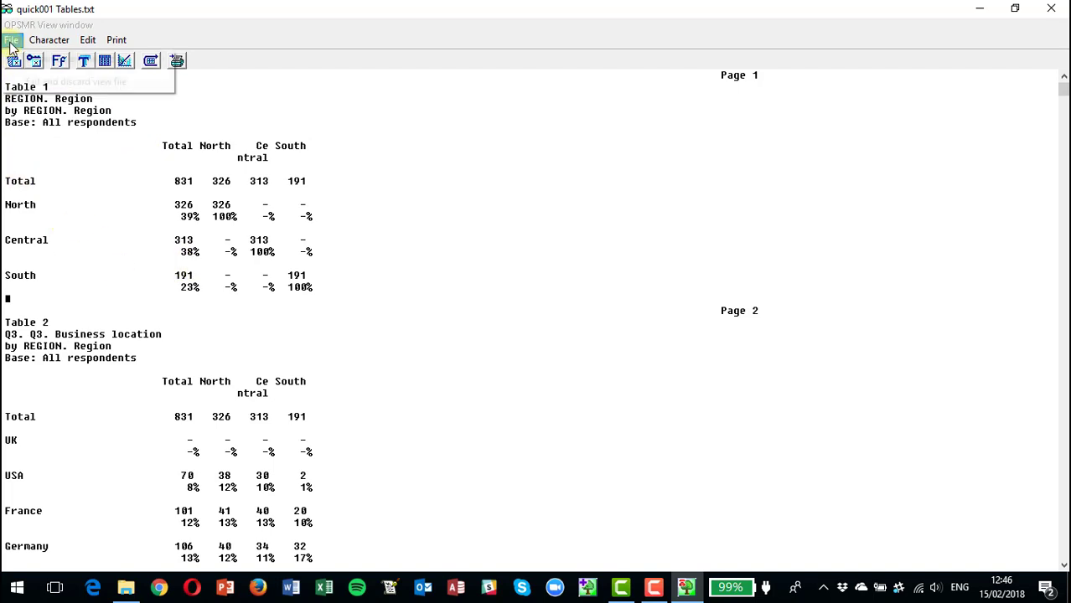
pyautogui.moveTo(52, 65)
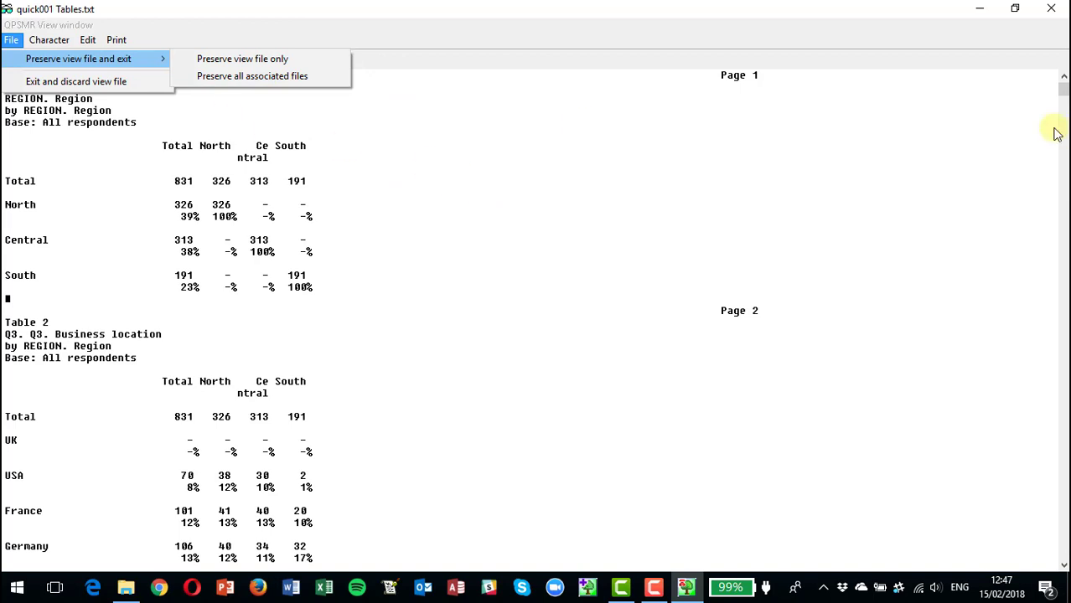
pyautogui.click(1058, 14)
pyautogui.click(1058, 14)
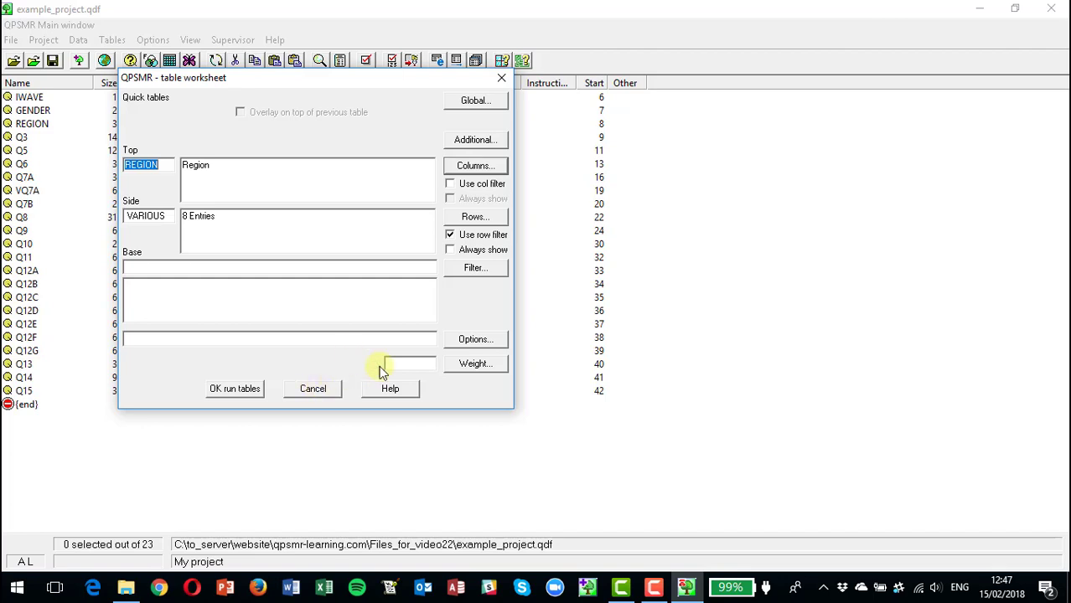
# Enter THIS IS MY HEADER as the header in the worksheet's global table settings.
pyautogui.click(472, 100)
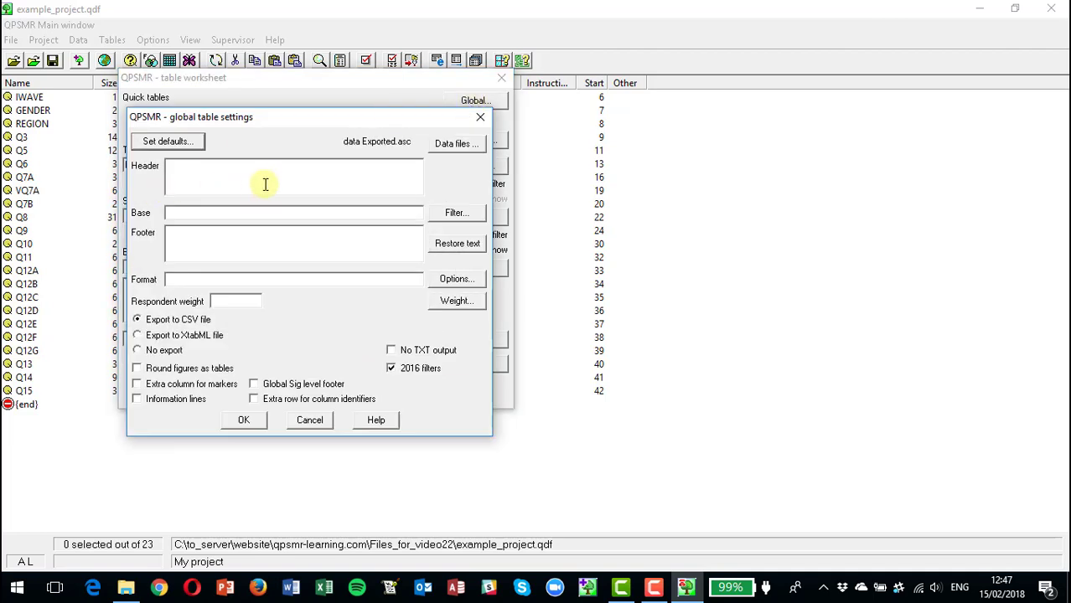
pyautogui.click(180, 168)
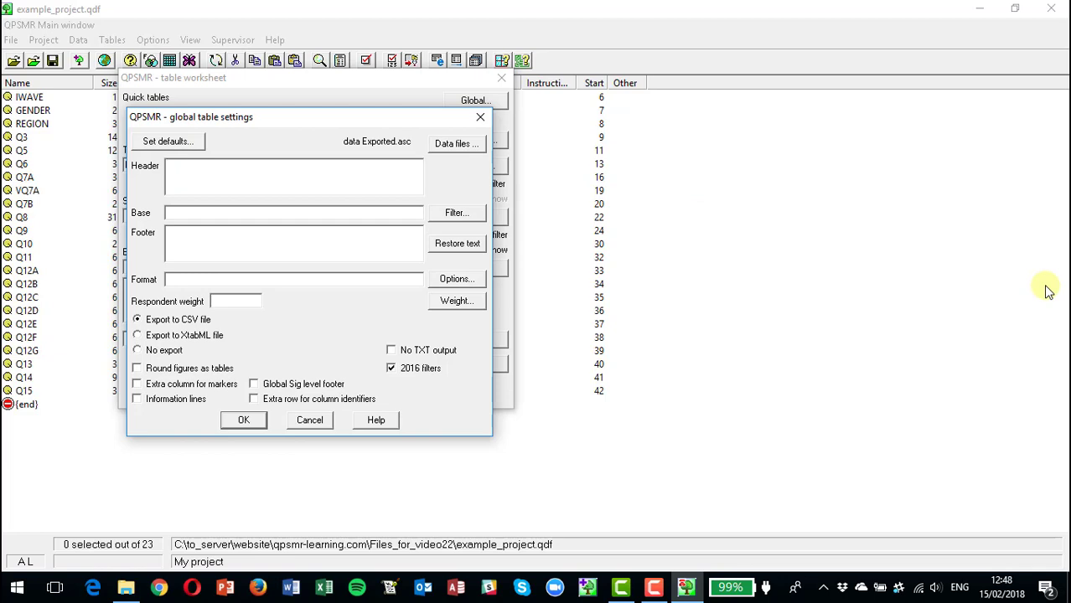
pyautogui.write('THIS IS MY HEADER')
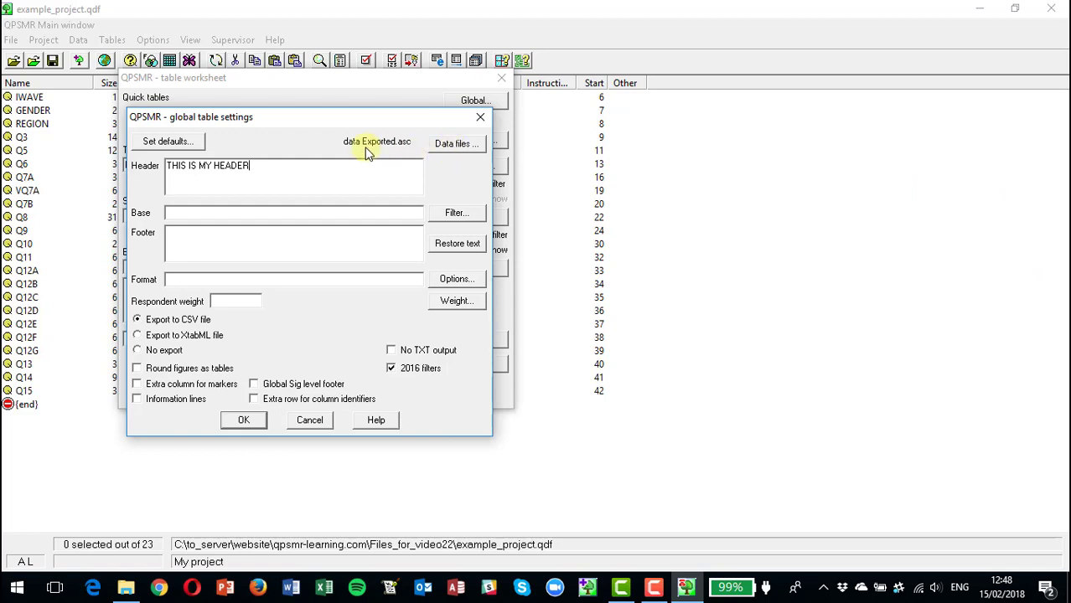
# Examine the list of data files used for the run, and leave it without making changes.
pyautogui.click(457, 148)
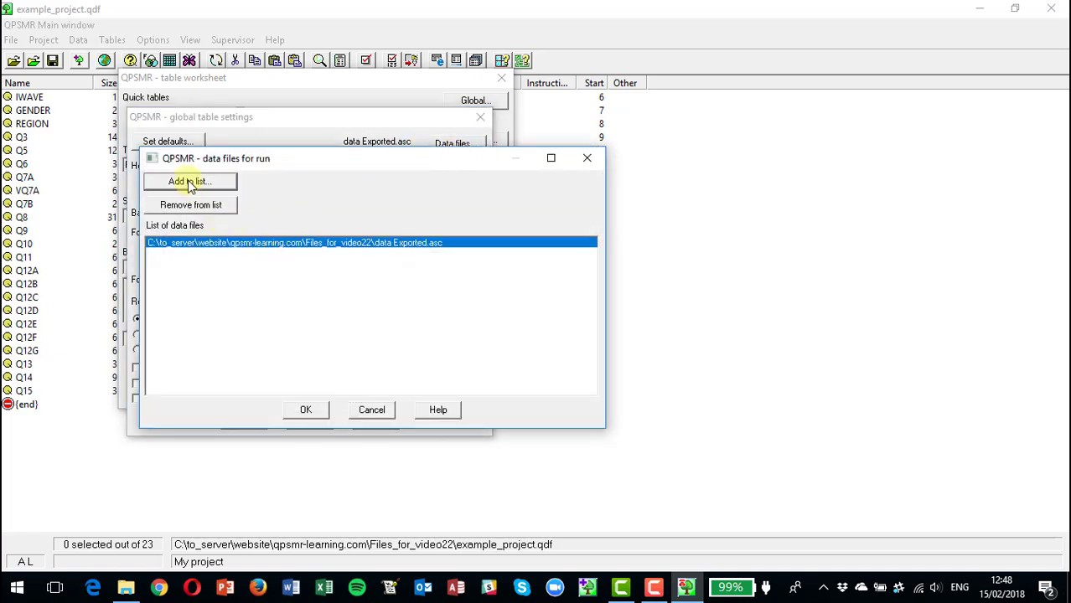
pyautogui.click(373, 412)
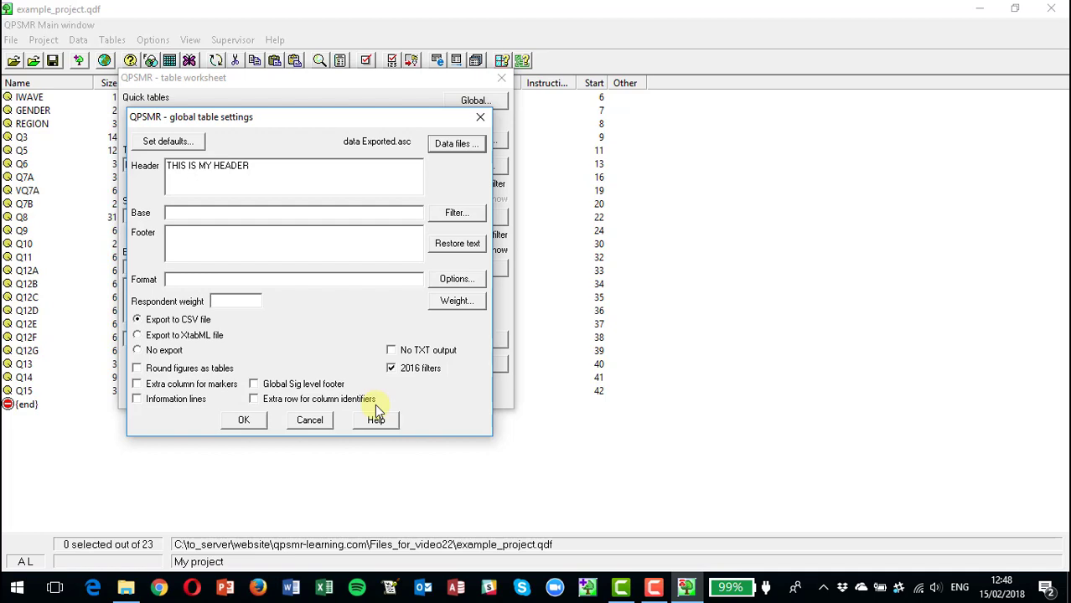
pyautogui.click(456, 143)
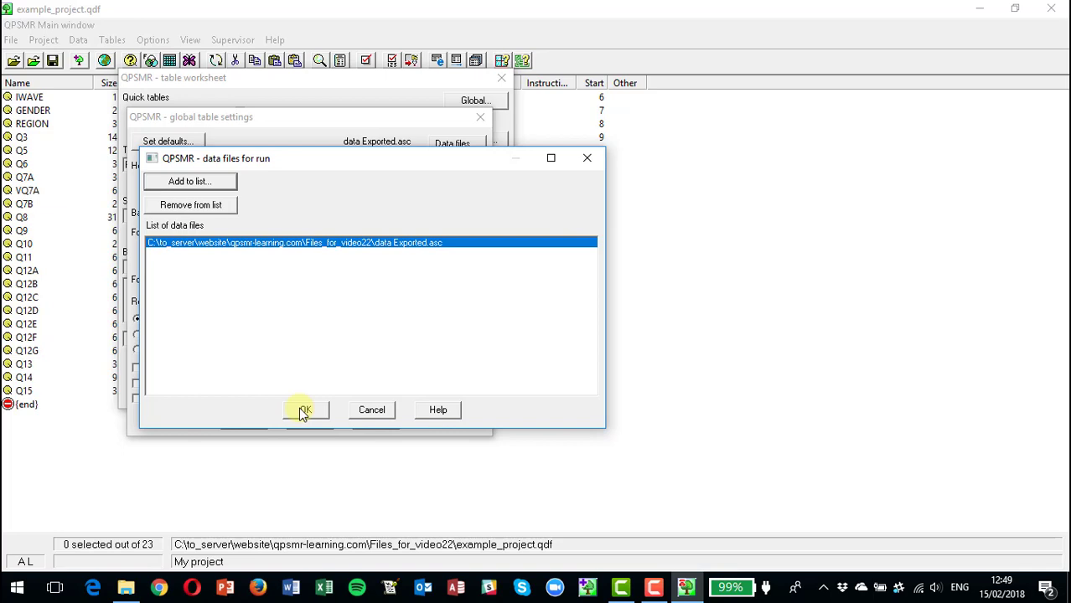
pyautogui.click(371, 409)
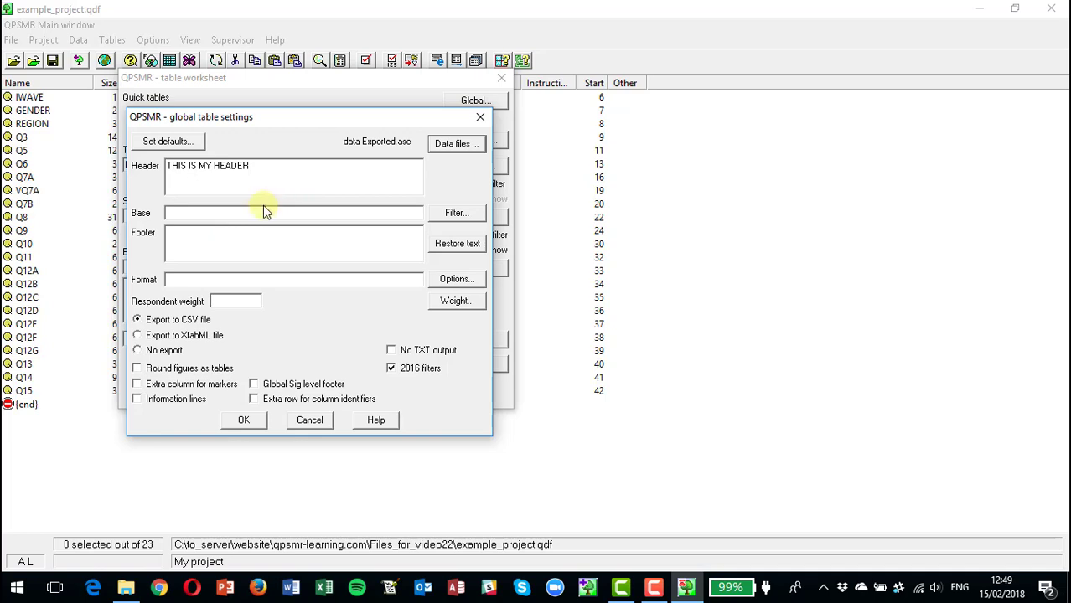
# Define a global base filter that tests GENDER for the response Female.
pyautogui.click(450, 212)
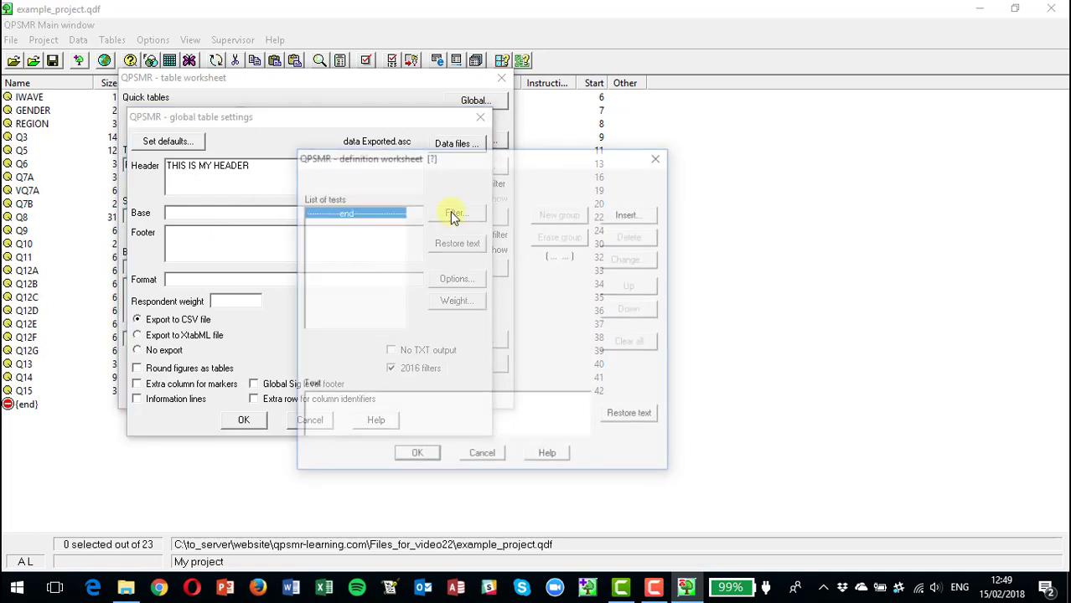
pyautogui.click(631, 214)
pyautogui.click(334, 246)
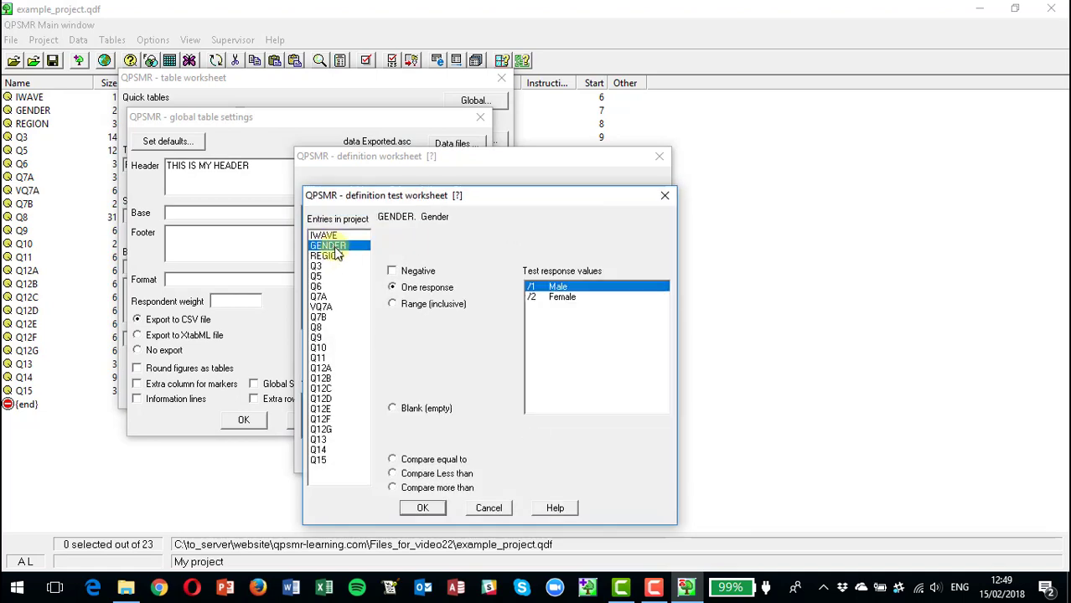
pyautogui.click(551, 298)
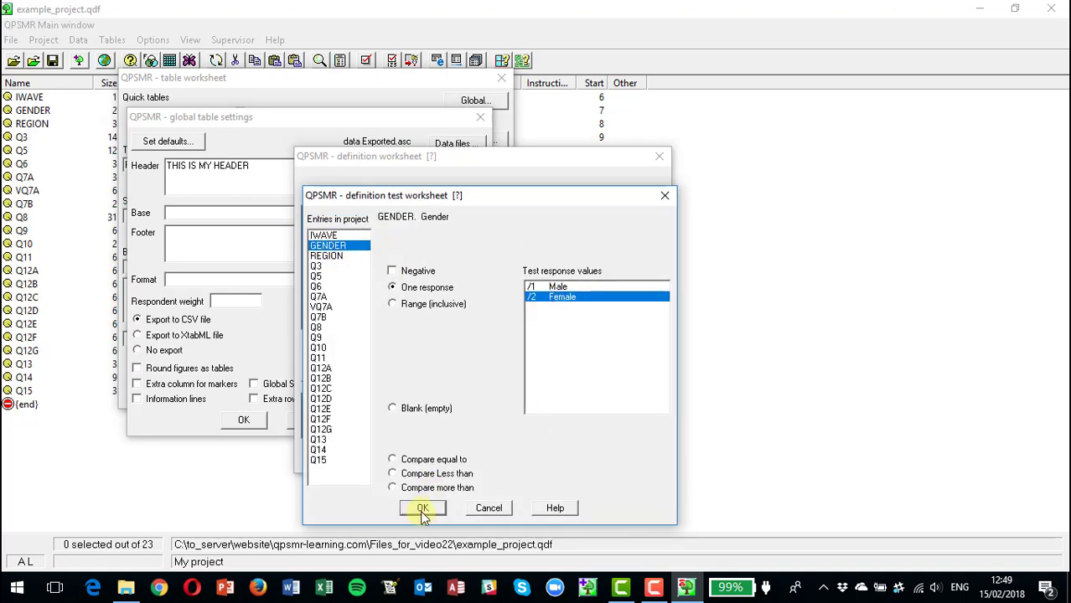
pyautogui.click(421, 509)
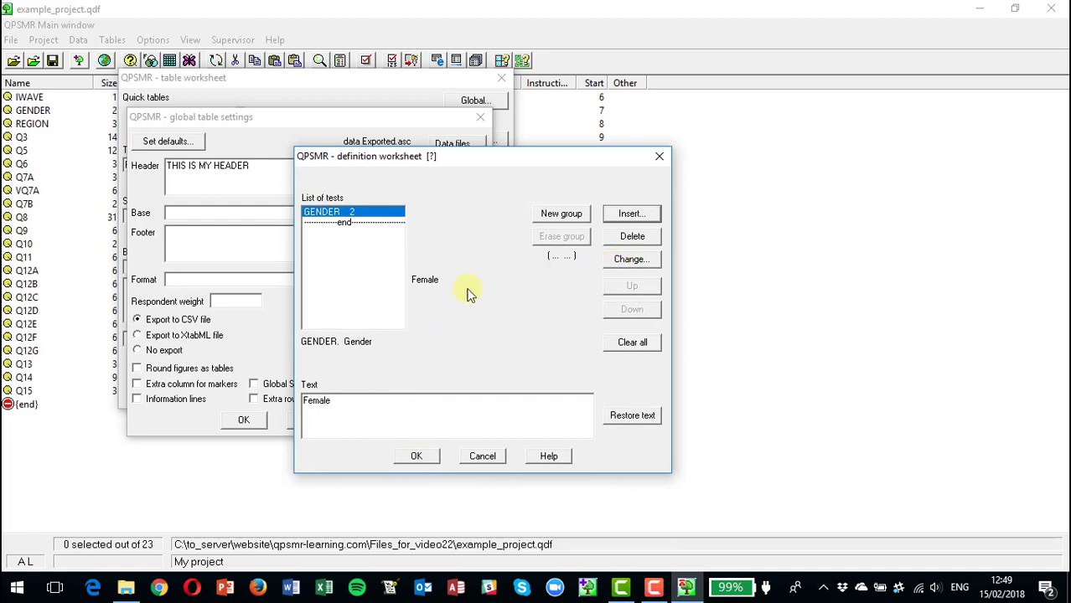
pyautogui.click(415, 457)
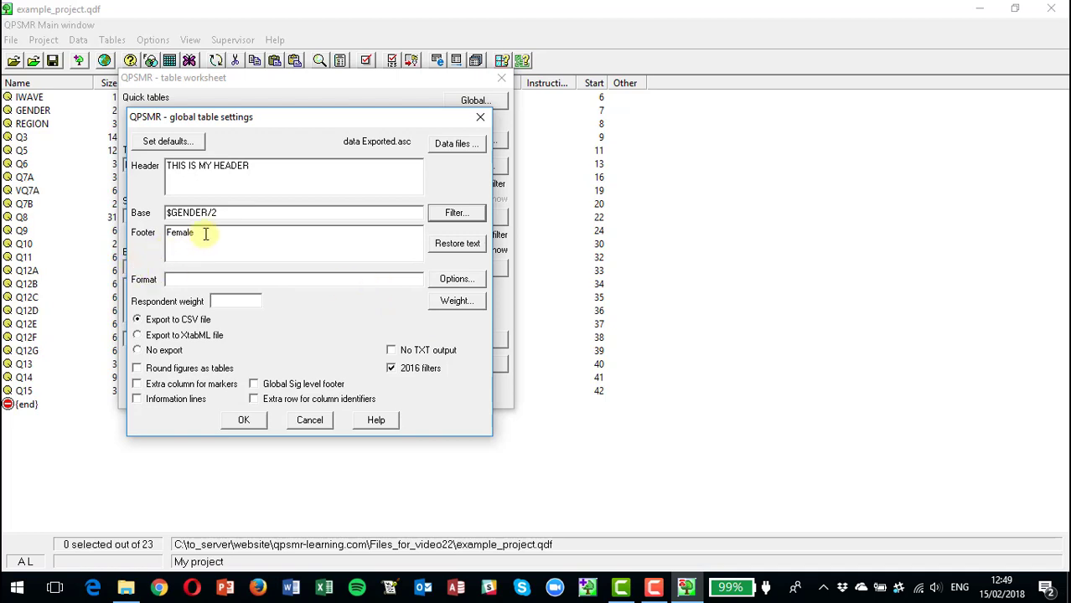
# Replace the global footer text with "Filtered on females".
pyautogui.moveTo(203, 233); pyautogui.dragTo(138, 240)
pyautogui.write('Filt')
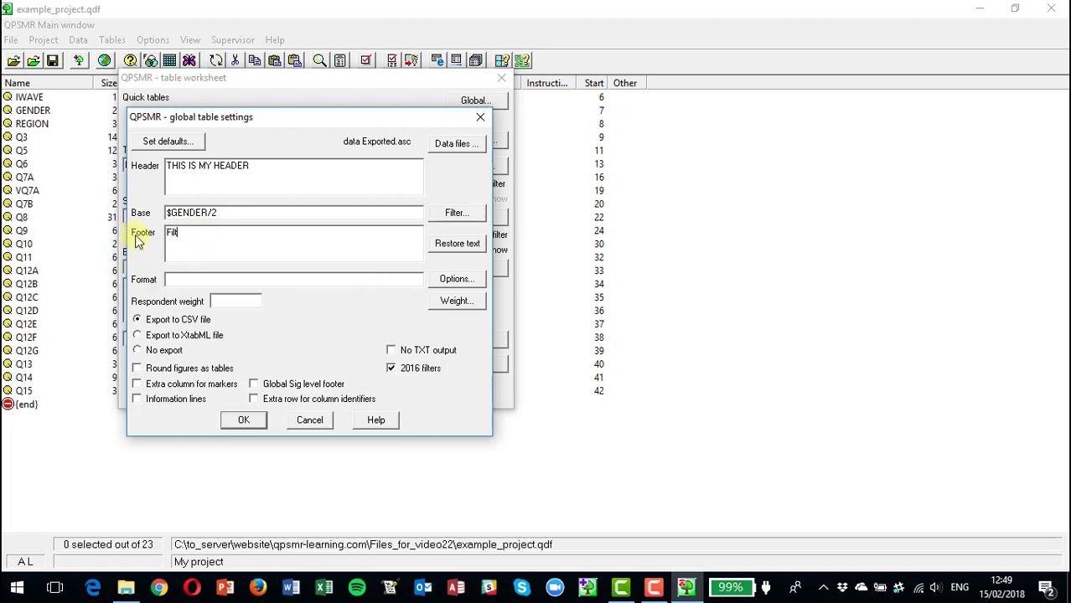
pyautogui.write('ered on females')
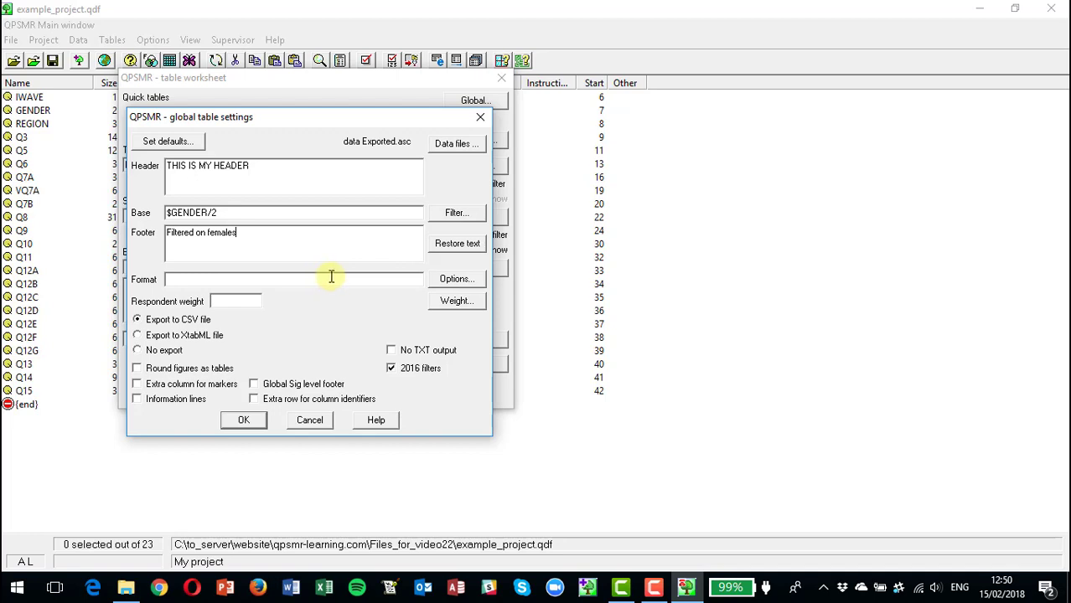
# Add the global format option DPR, decimal places for percentages, with the value 1.
pyautogui.click(456, 282)
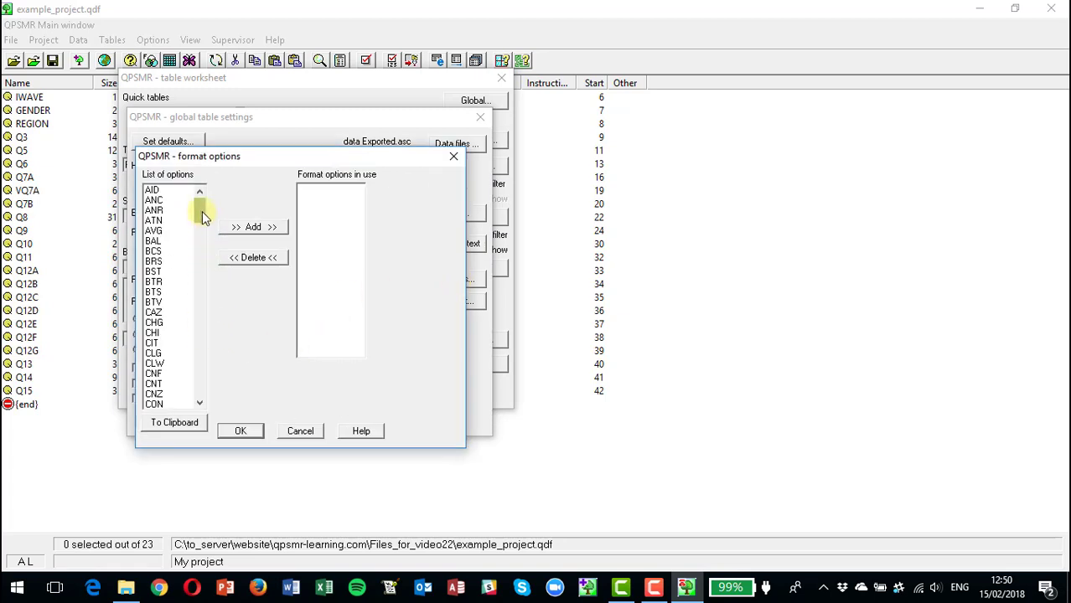
pyautogui.moveTo(201, 212); pyautogui.dragTo(201, 232)
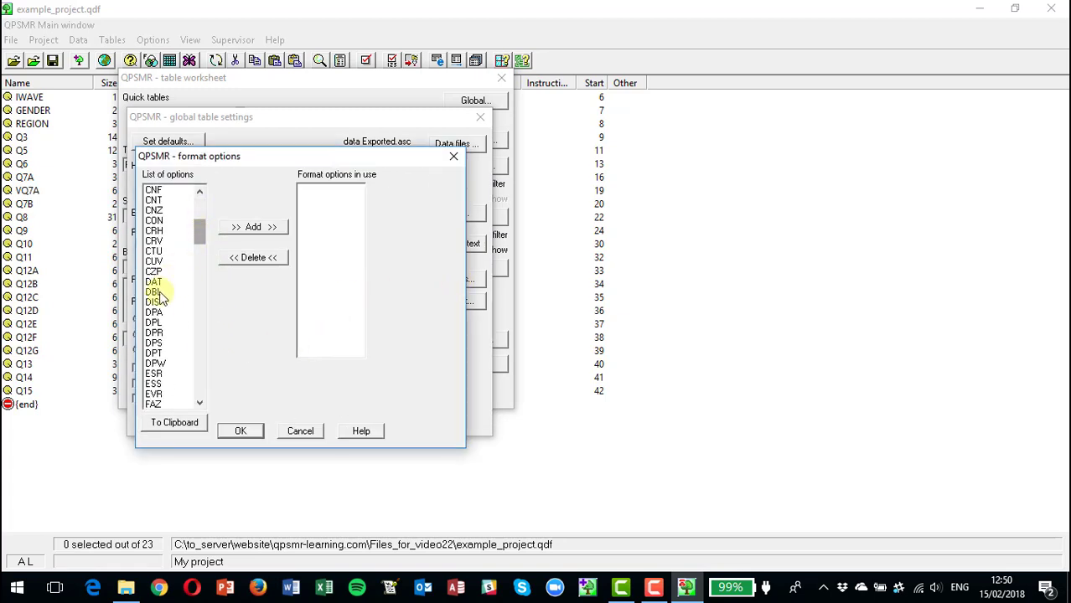
pyautogui.click(155, 333)
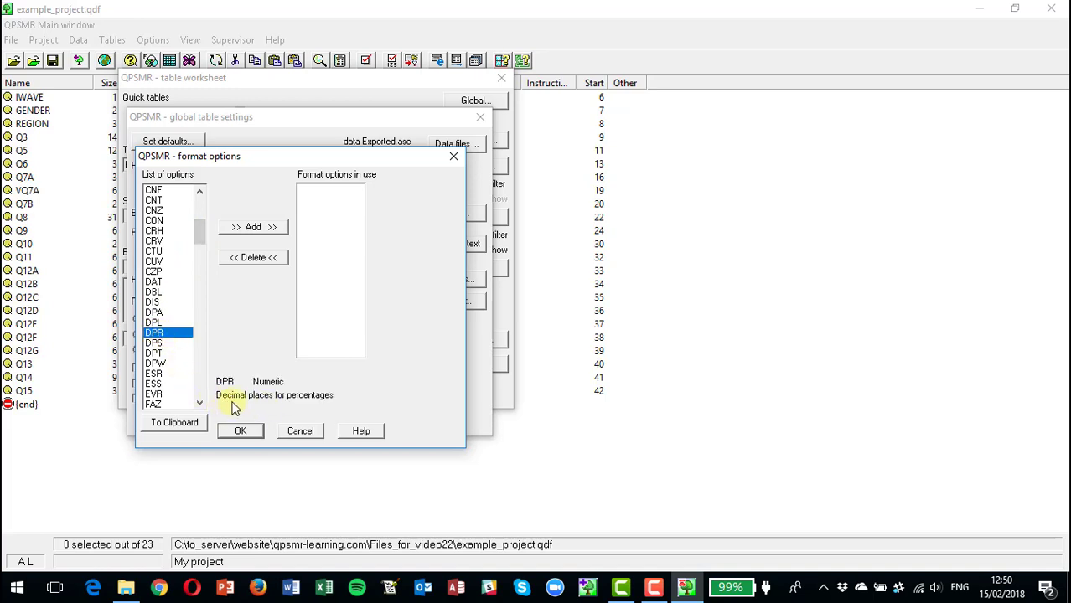
pyautogui.click(258, 231)
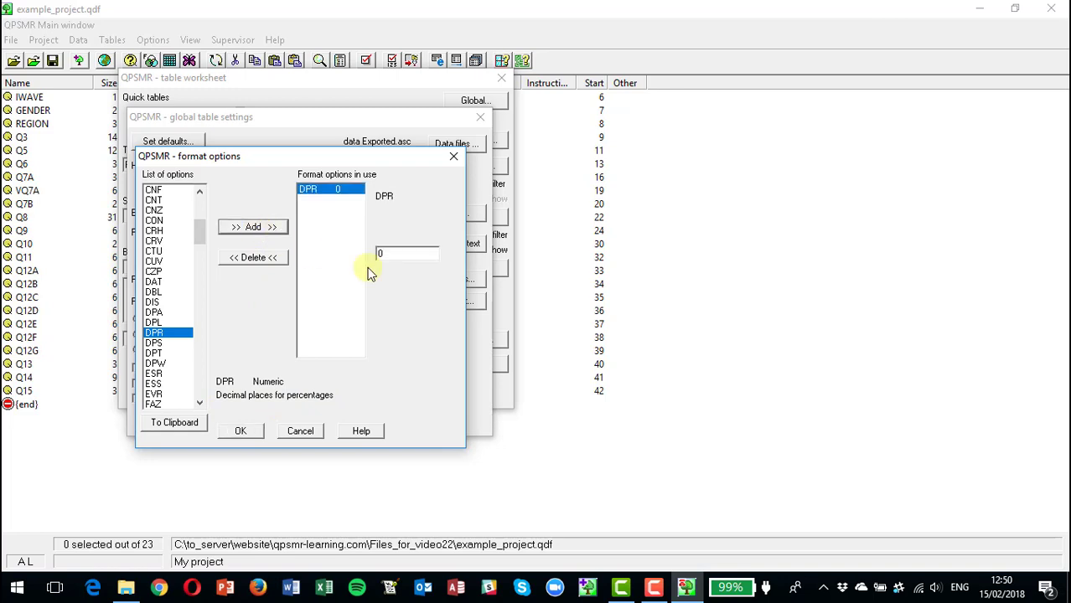
pyautogui.moveTo(407, 255); pyautogui.dragTo(371, 255)
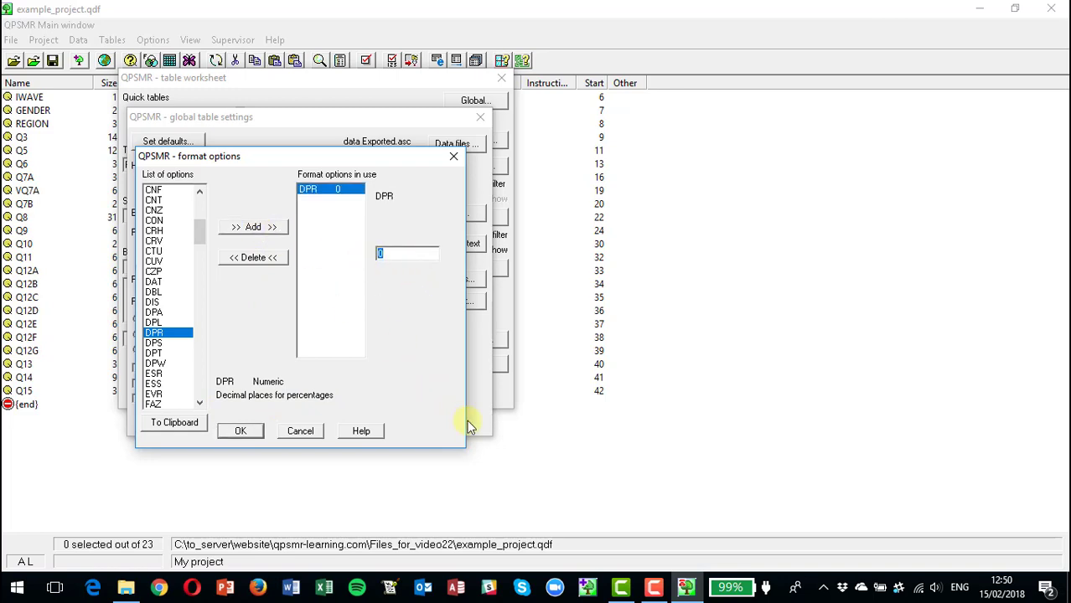
pyautogui.write('1')
pyautogui.click(243, 432)
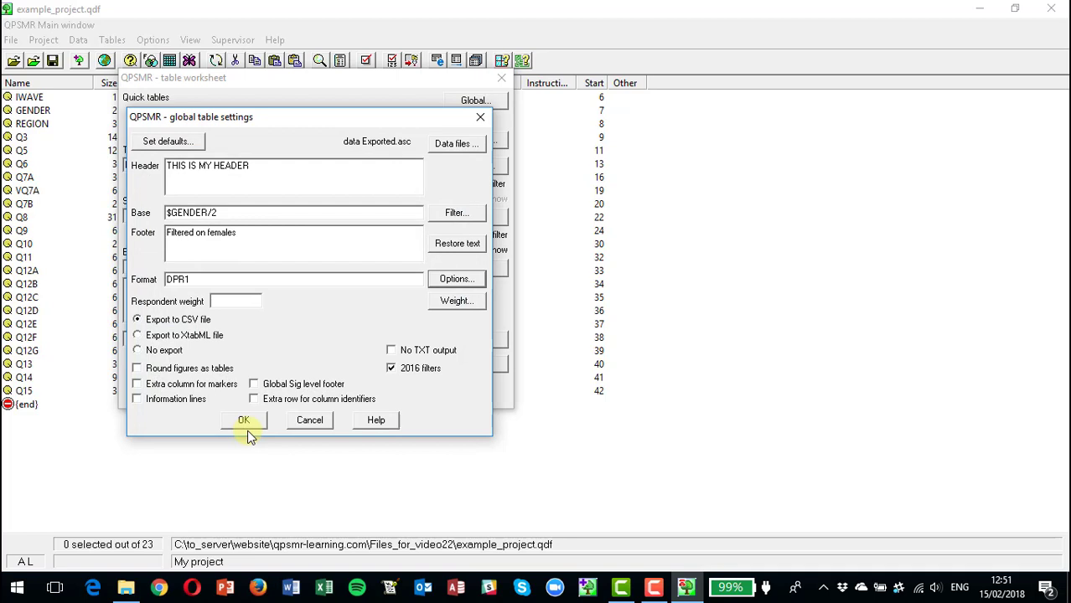
# Remove the gender filter from the base in the global table settings.
pyautogui.click(249, 301)
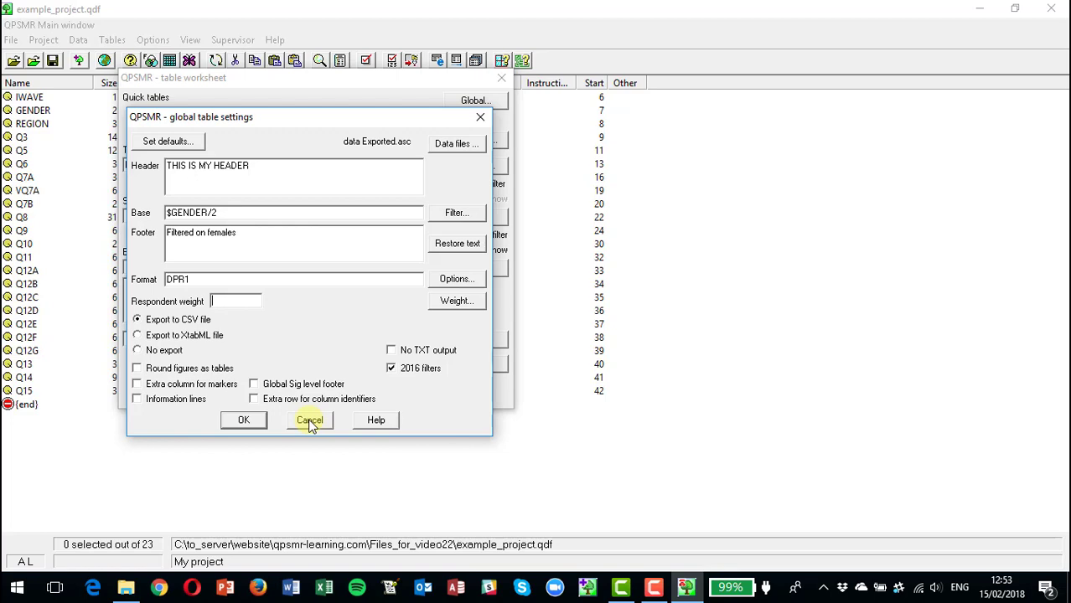
pyautogui.click(245, 210)
pyautogui.moveTo(242, 211); pyautogui.dragTo(166, 215)
pyautogui.press('Delete')
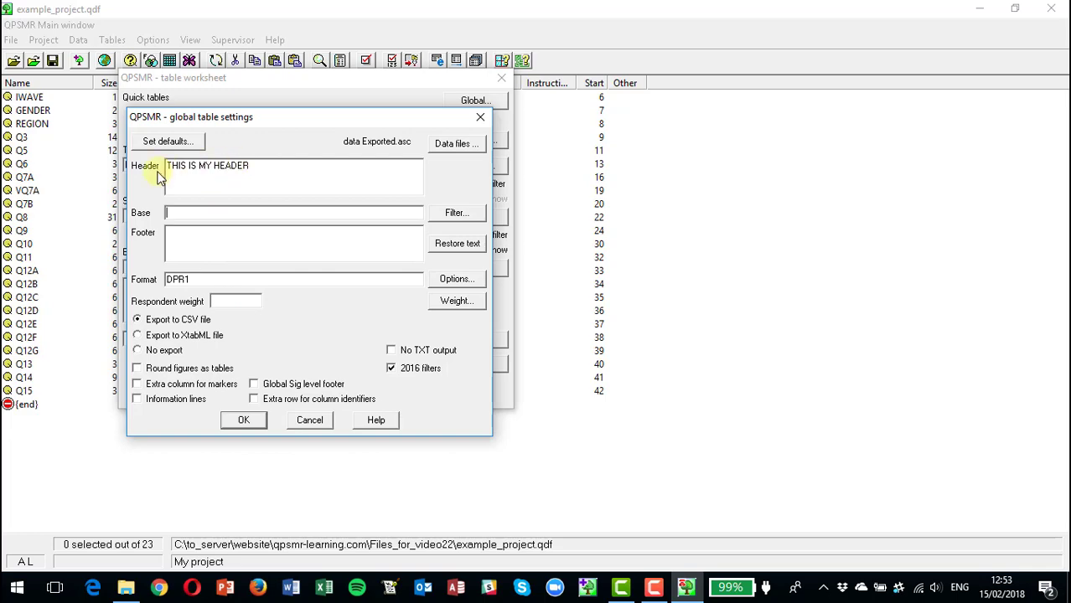
# Apply the global table settings, run the quick tables, and close the output after reviewing it.
pyautogui.click(243, 420)
pyautogui.click(238, 390)
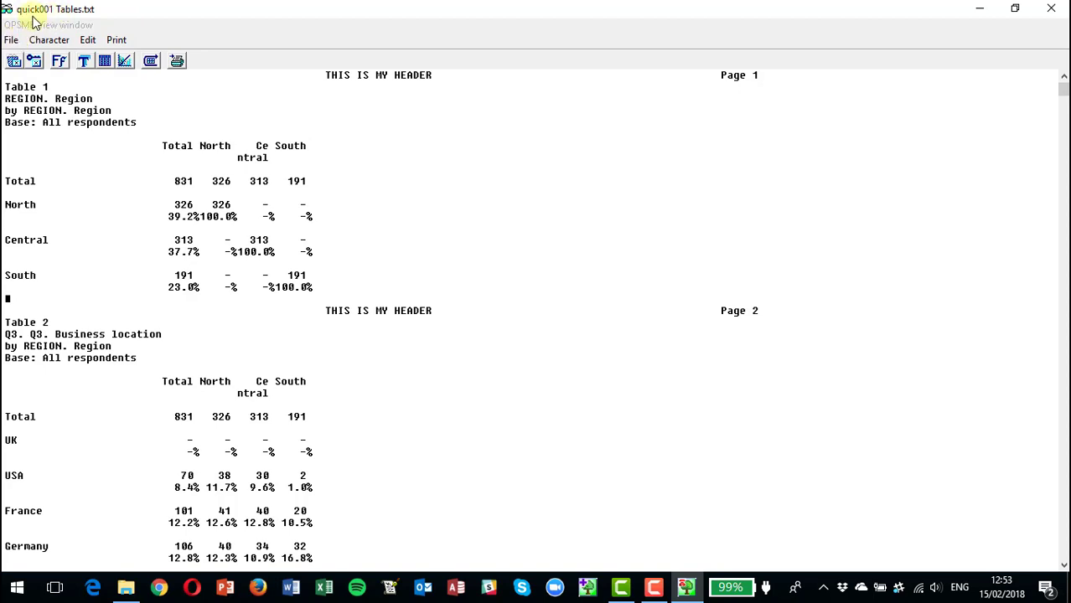
pyautogui.click(1053, 10)
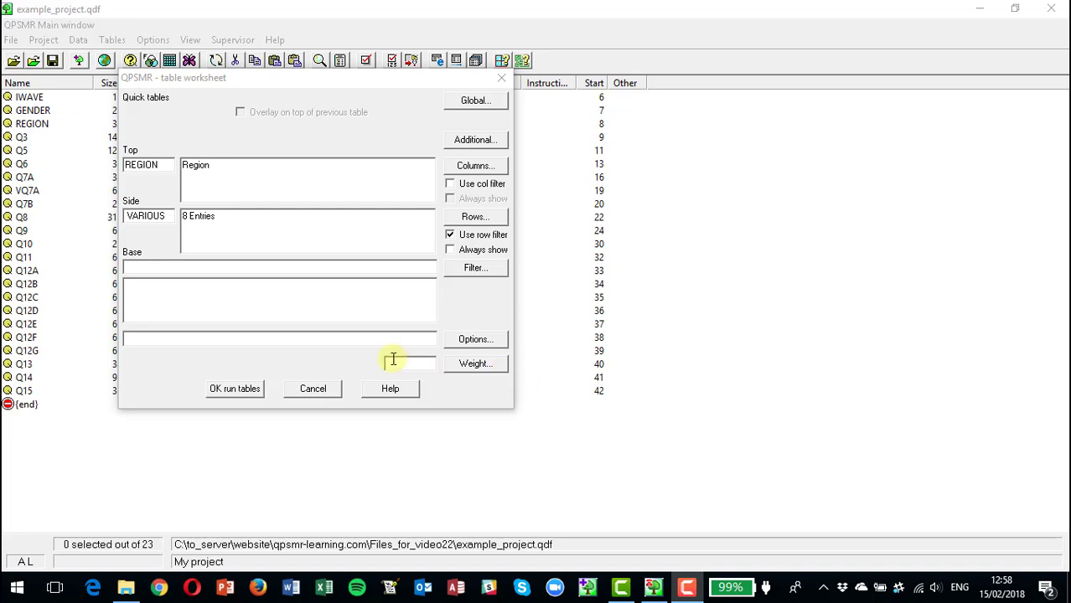
# Filter the quick tables' base on the Female response of GENDER, run the tables, and close the output after reviewing it.
pyautogui.click(472, 270)
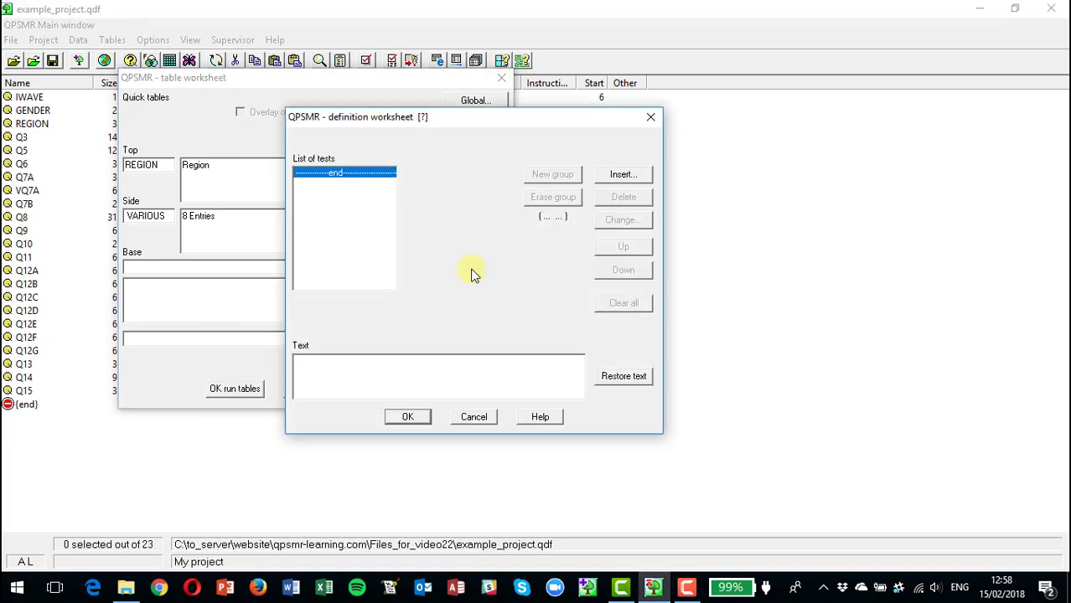
pyautogui.click(621, 175)
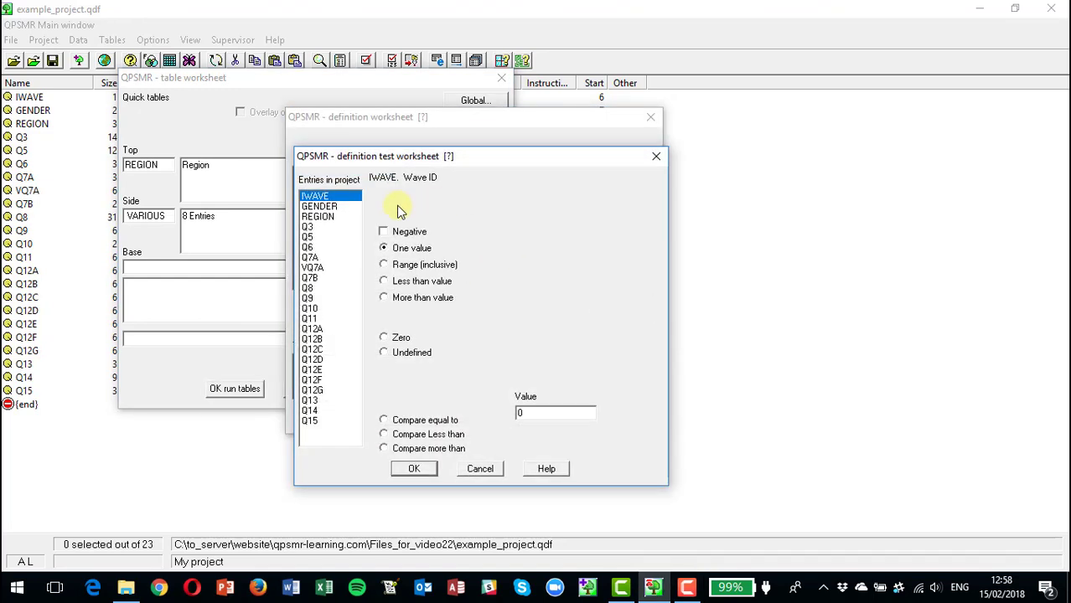
pyautogui.click(319, 206)
pyautogui.click(566, 263)
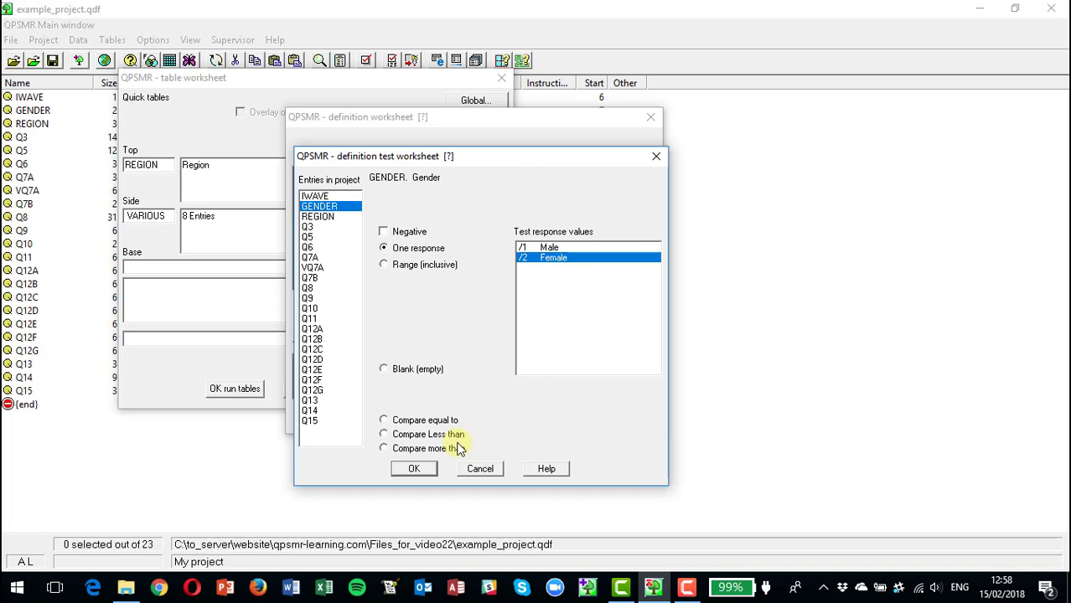
pyautogui.click(413, 467)
pyautogui.click(419, 422)
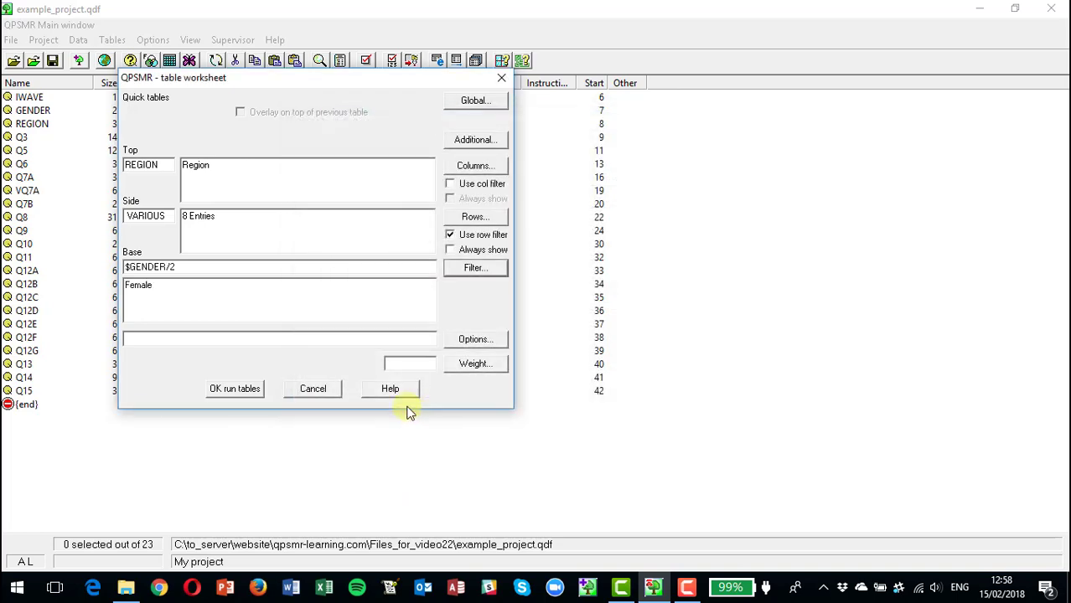
pyautogui.click(236, 388)
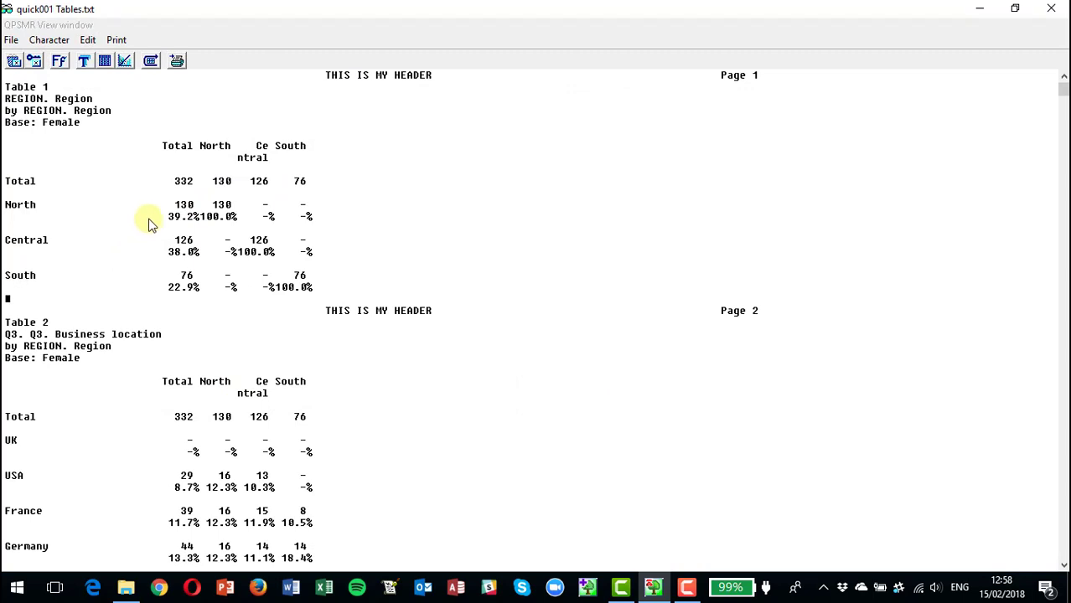
pyautogui.click(1051, 7)
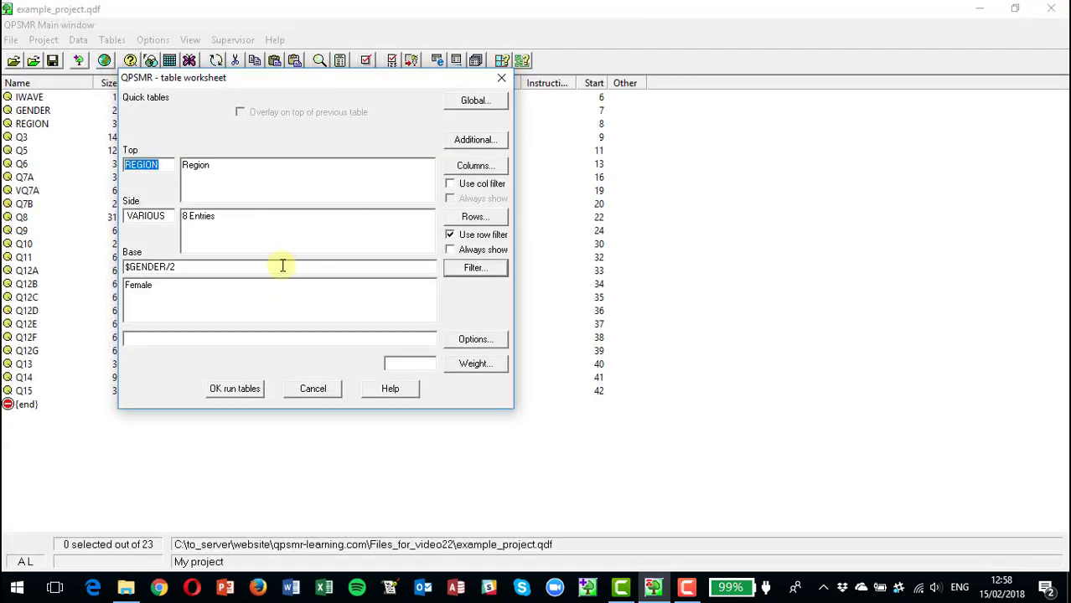
# Clear the gender filter from the quick tables' base and check the additional table settings without changing them.
pyautogui.click(182, 339)
pyautogui.moveTo(183, 266); pyautogui.dragTo(70, 275)
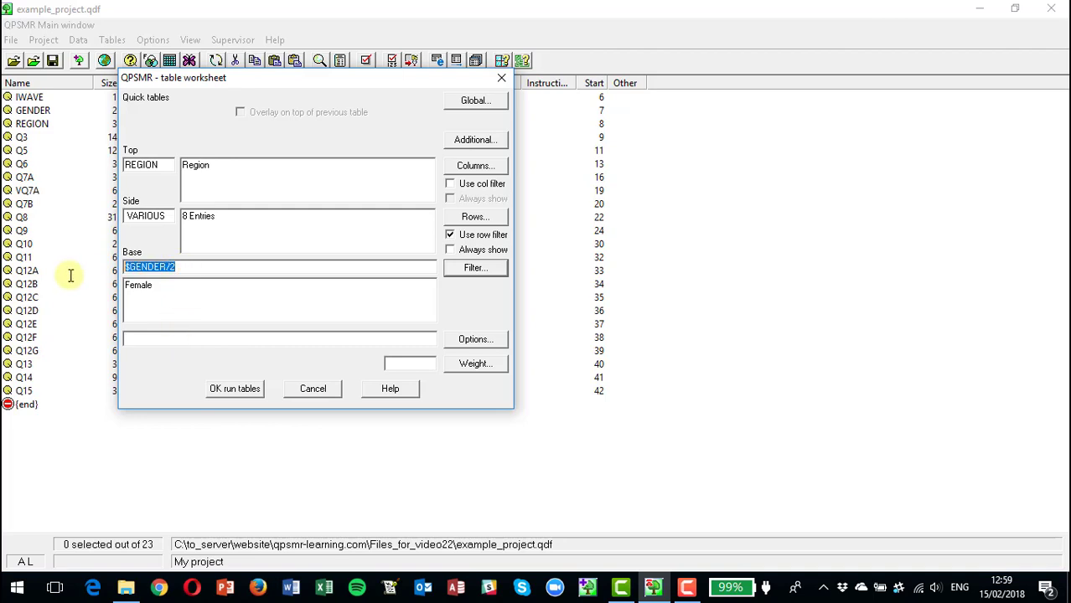
pyautogui.press('Delete')
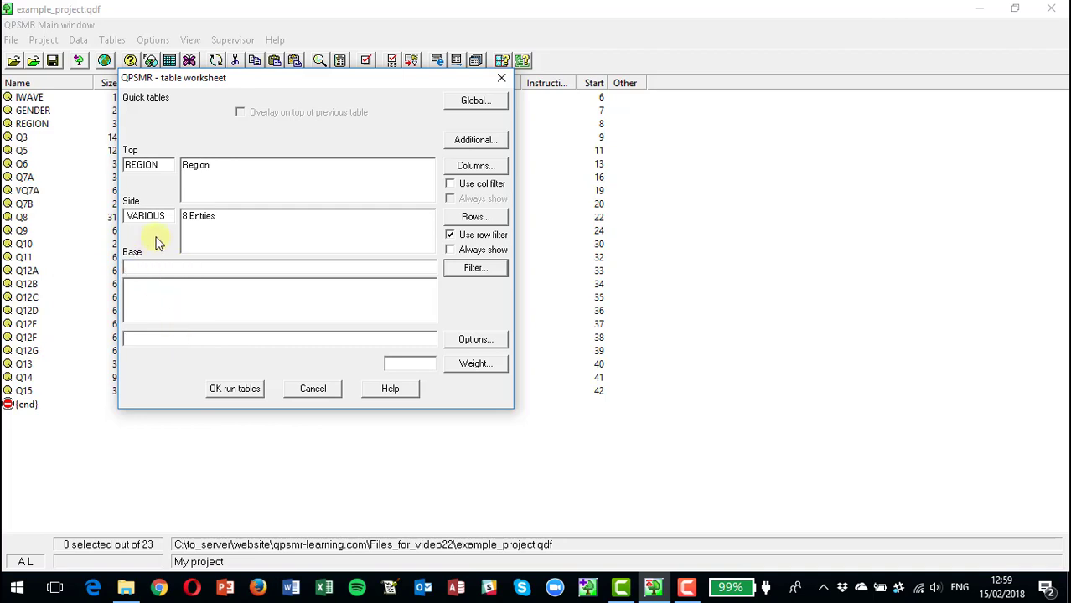
pyautogui.click(478, 140)
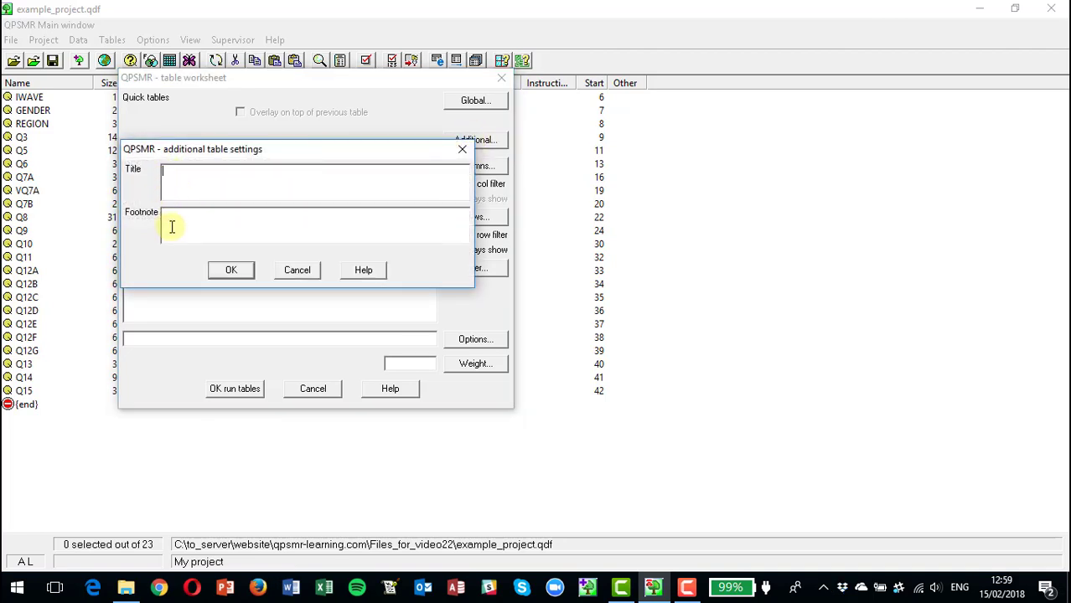
pyautogui.click(302, 273)
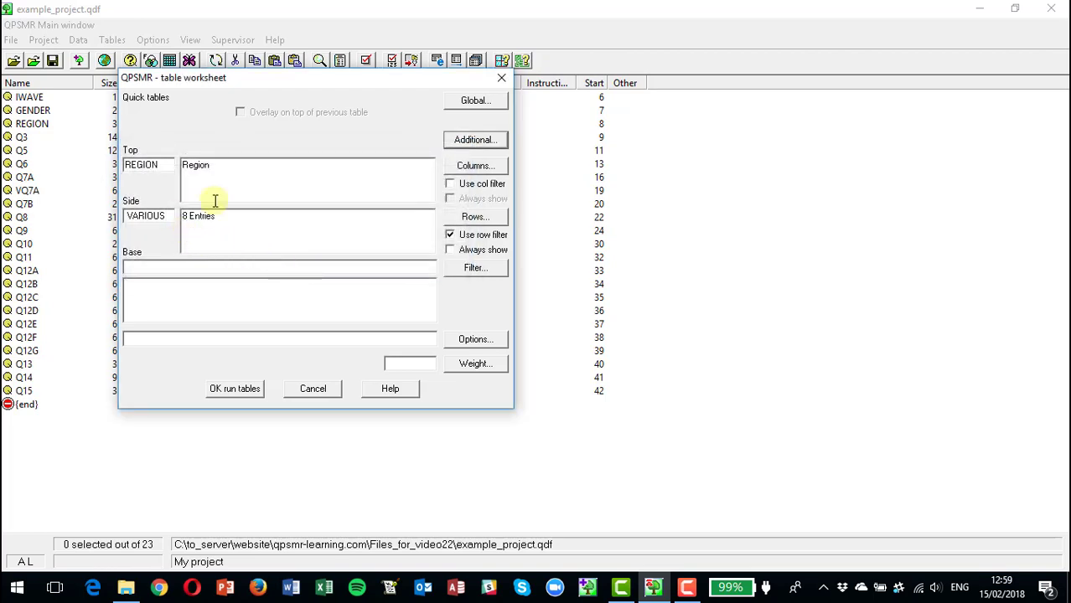
# Set GENDER as the quick table's top and choose Q5, Industry Type, as its only row entry.
pyautogui.doubleClick(162, 165)
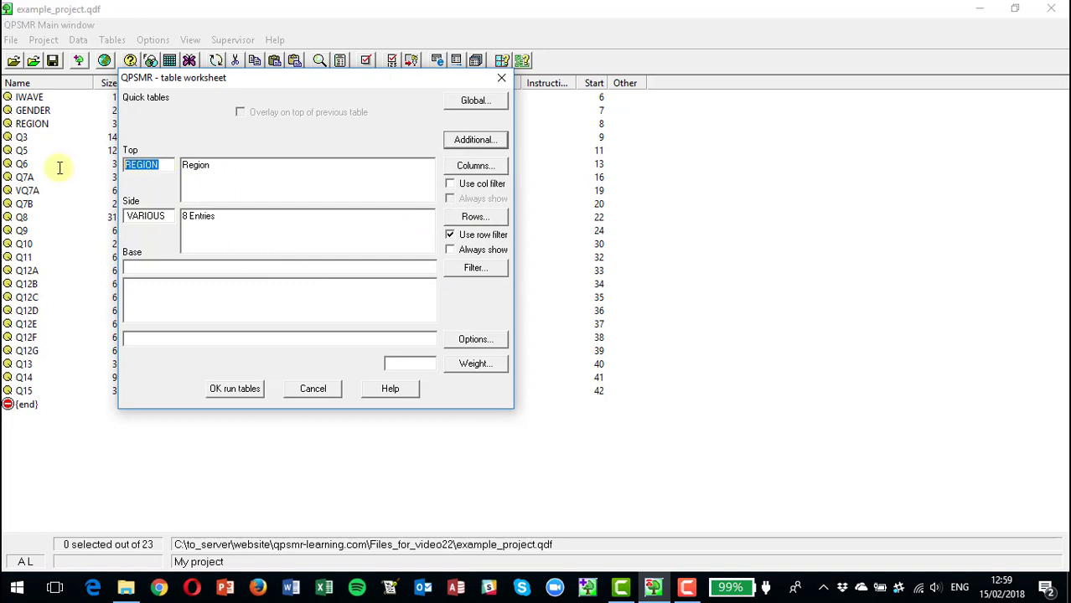
pyautogui.write('GENDER')
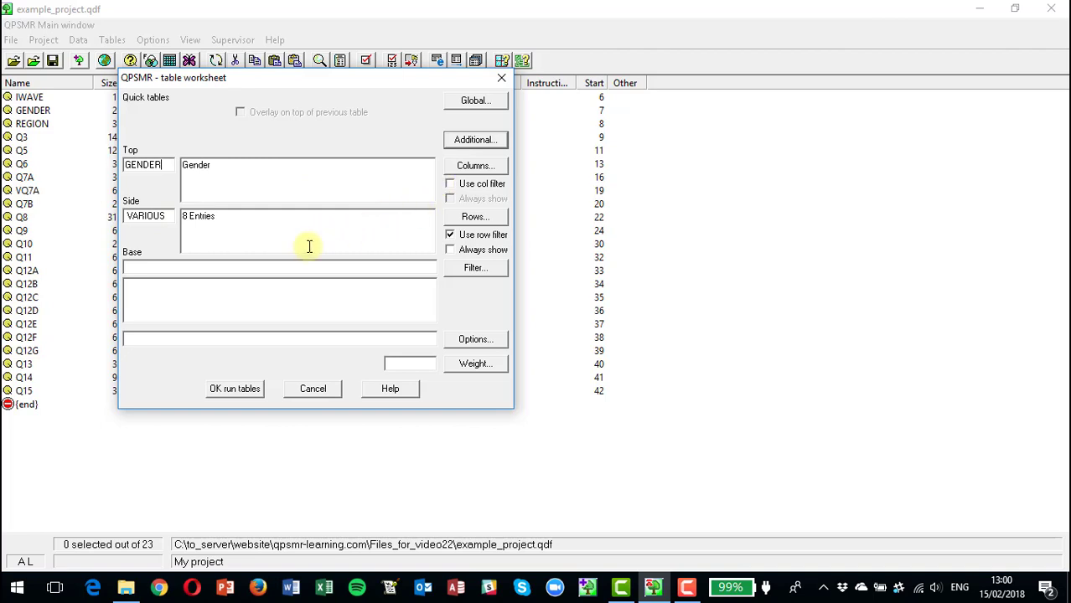
pyautogui.click(466, 220)
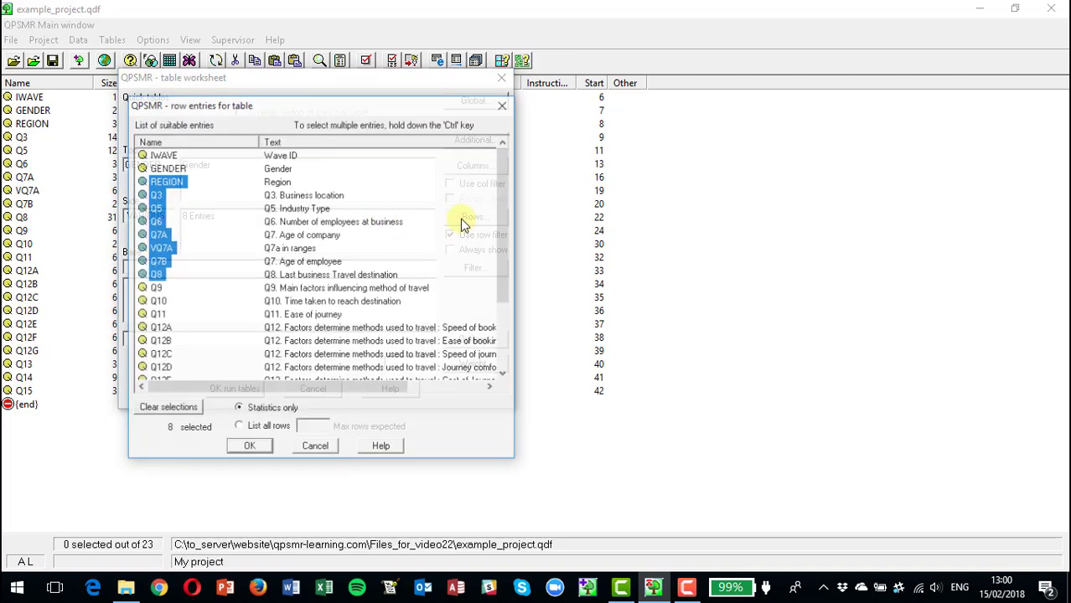
pyautogui.click(156, 209)
pyautogui.click(249, 447)
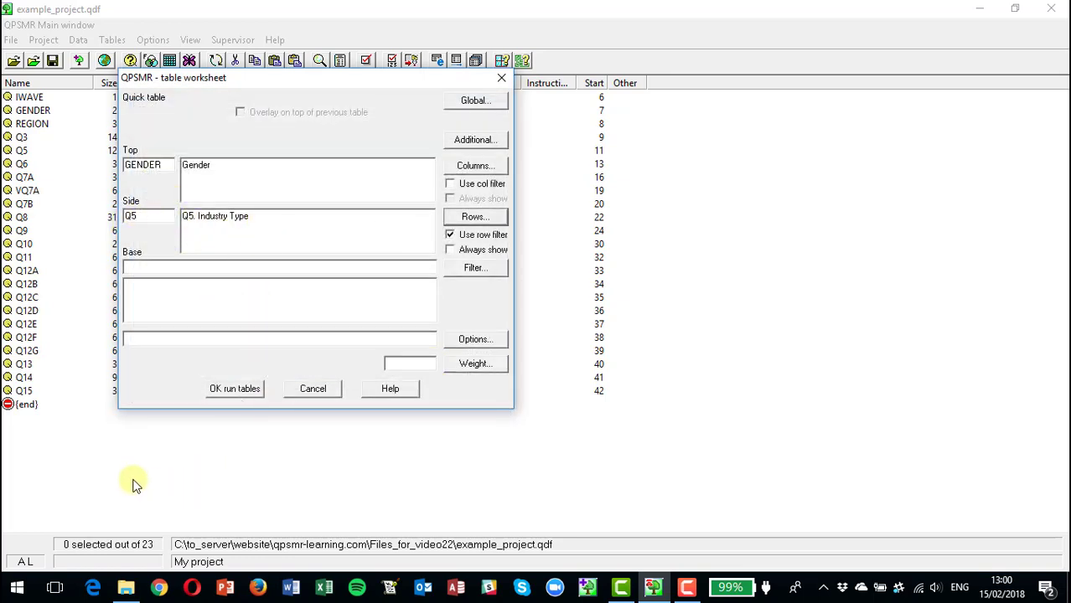
# Run the quick table of industry type by gender, then close its output and the table worksheet.
pyautogui.click(238, 392)
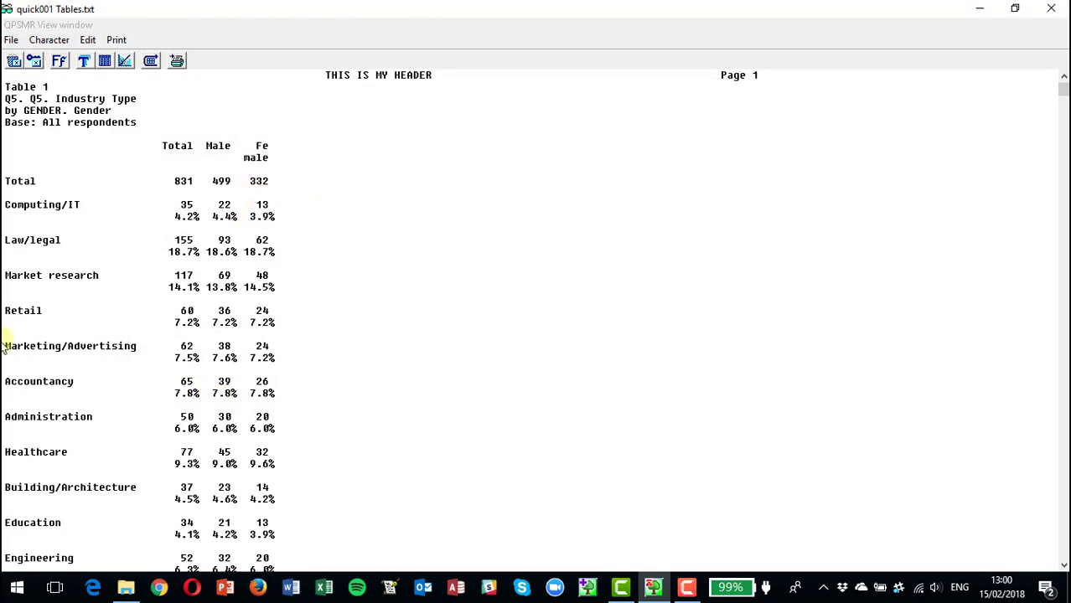
pyautogui.click(1053, 12)
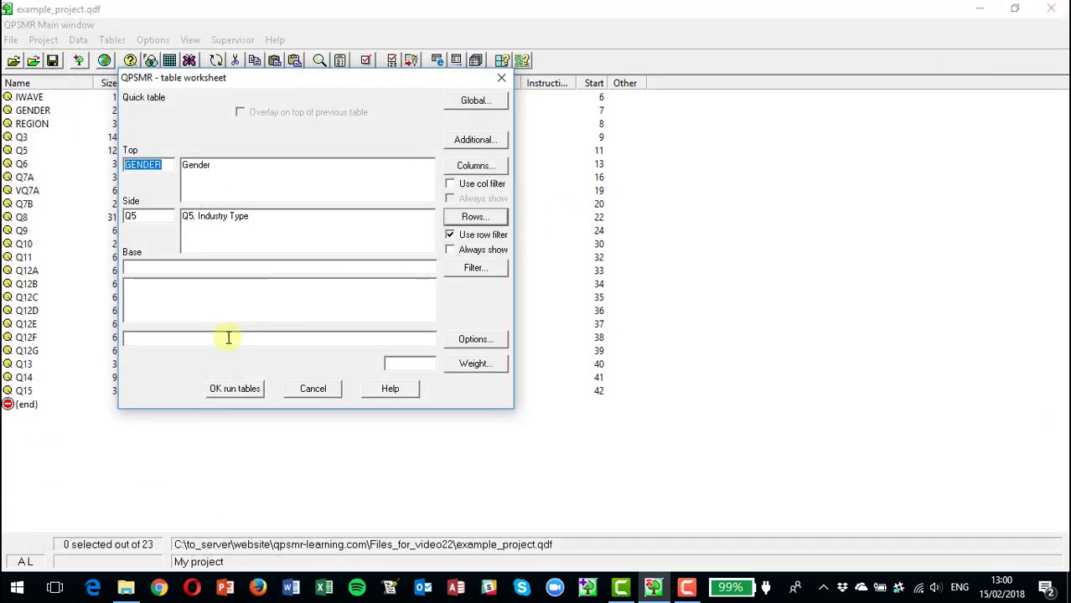
pyautogui.click(399, 362)
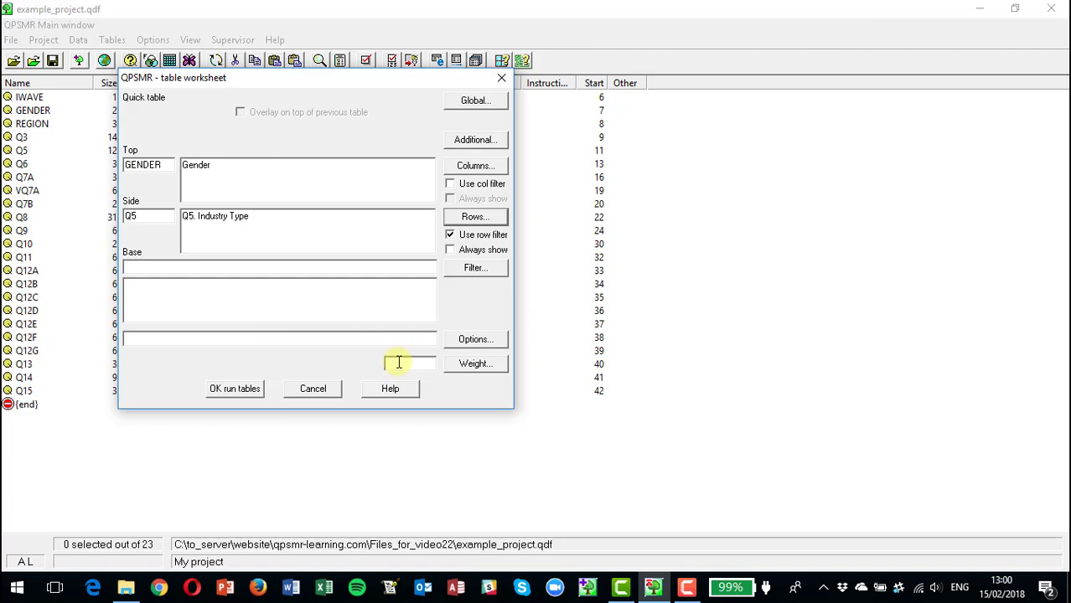
pyautogui.click(320, 396)
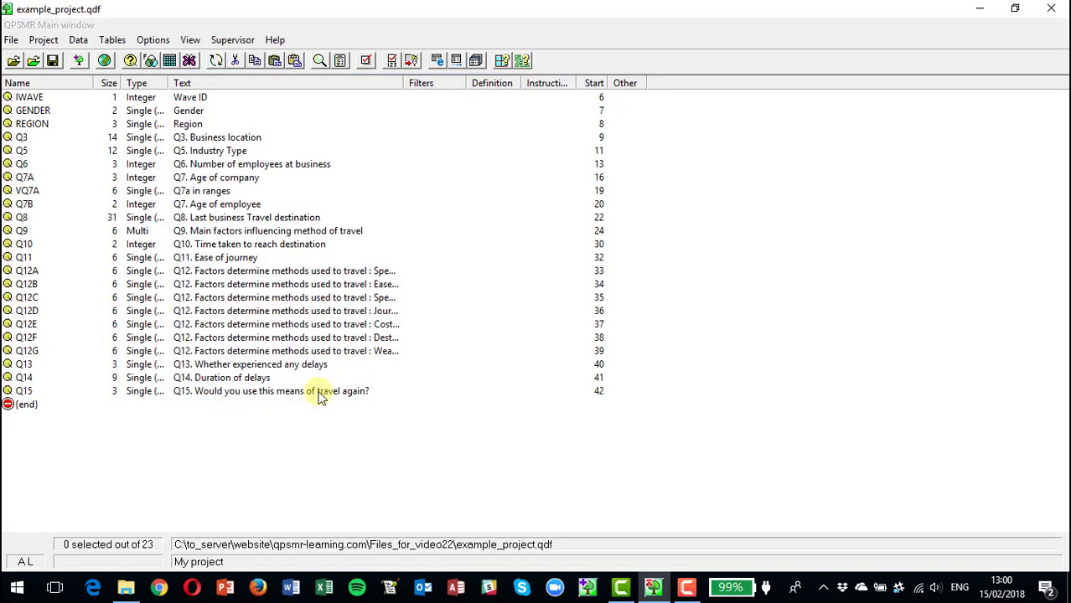
# Create a new tables file named my_tables in the Files_for_video22 folder.
pyautogui.click(117, 42)
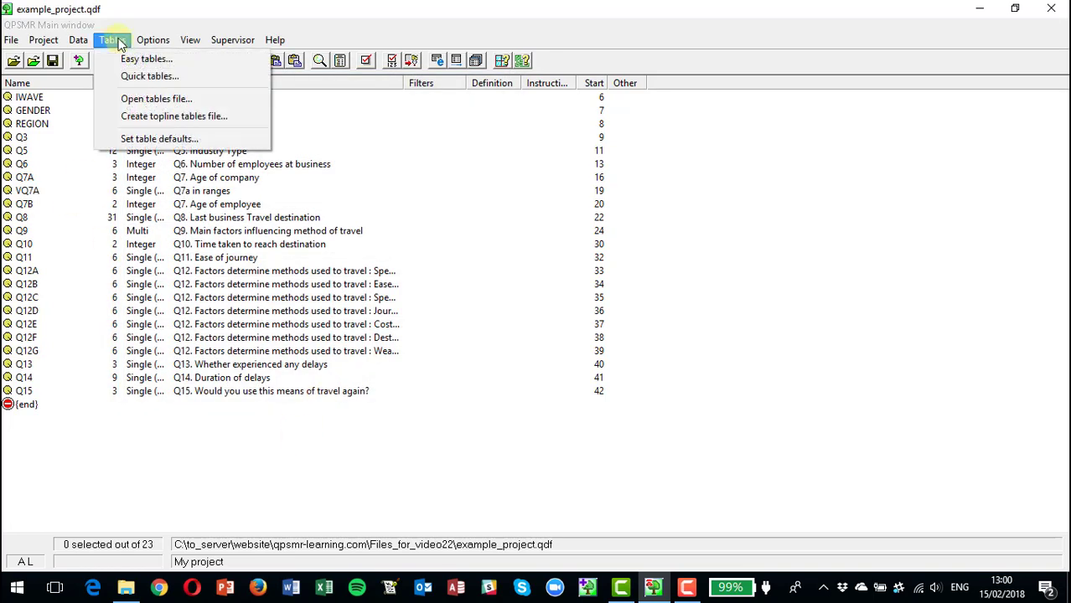
pyautogui.click(148, 99)
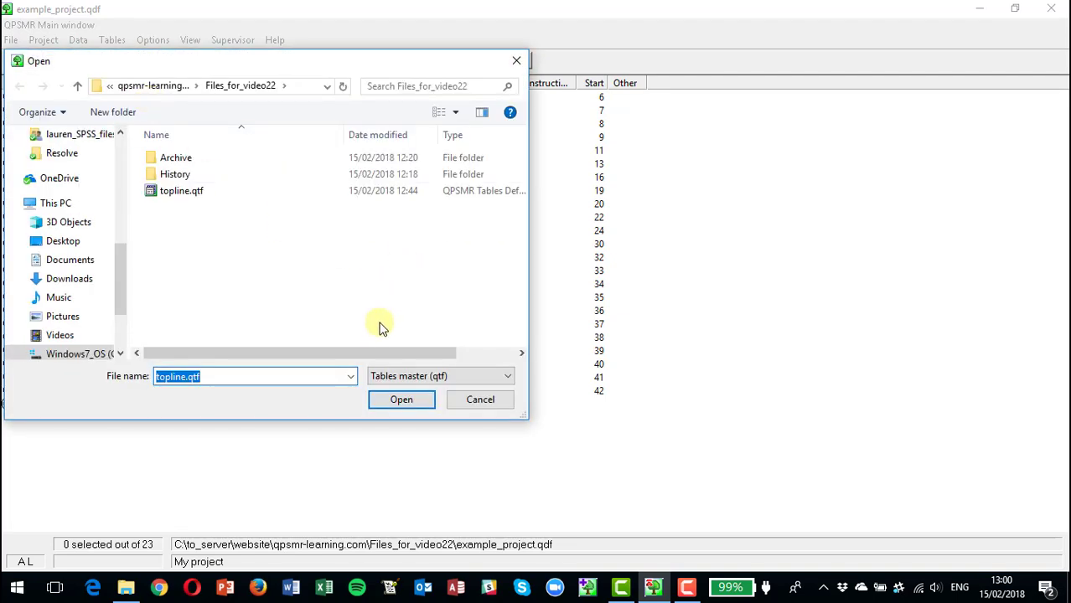
pyautogui.write('my_')
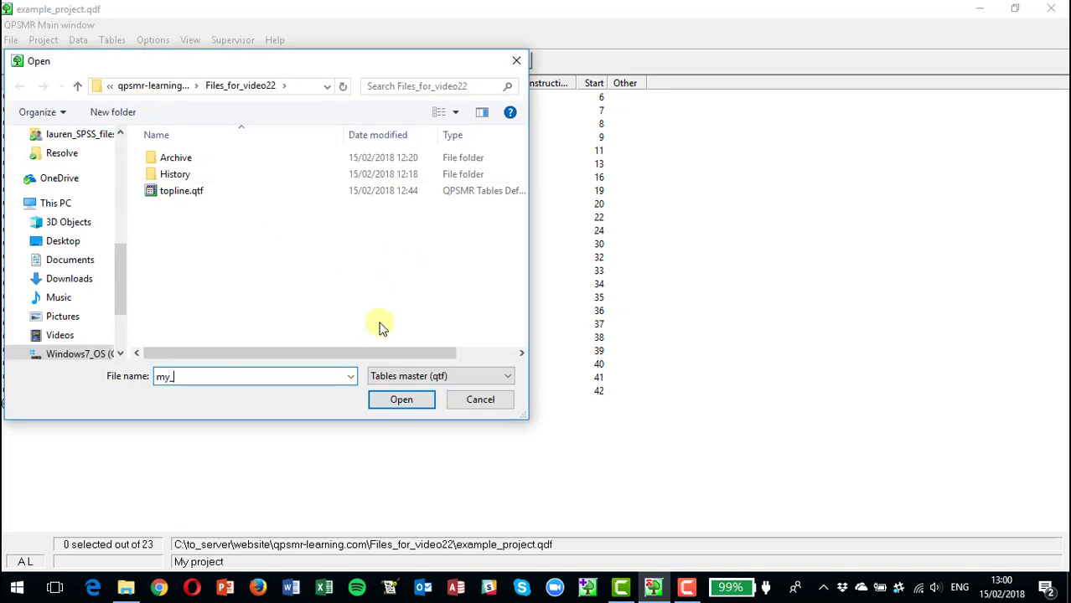
pyautogui.write('tables')
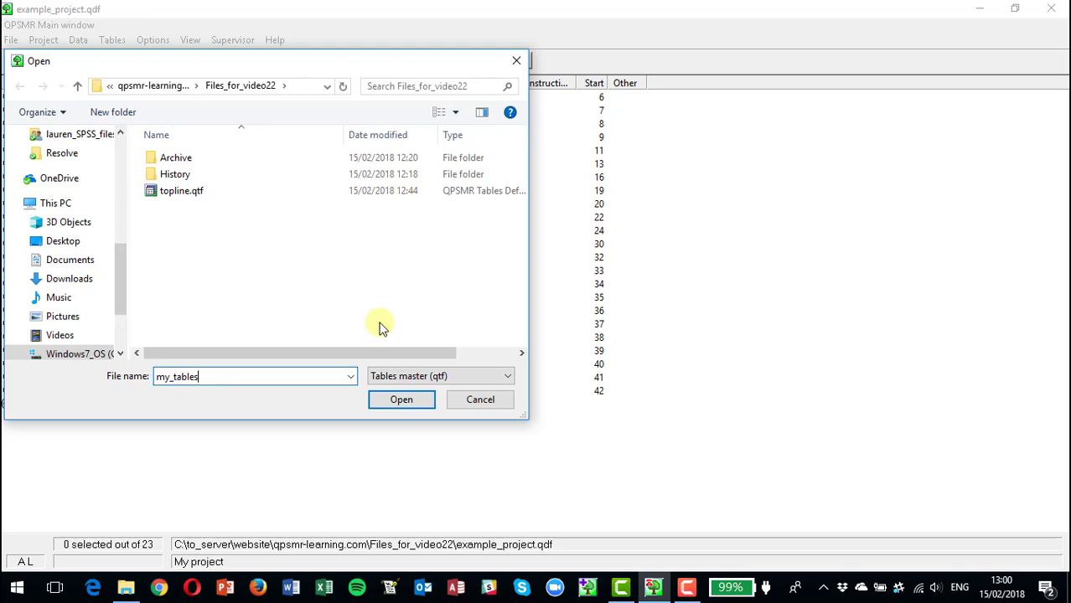
pyautogui.click(402, 400)
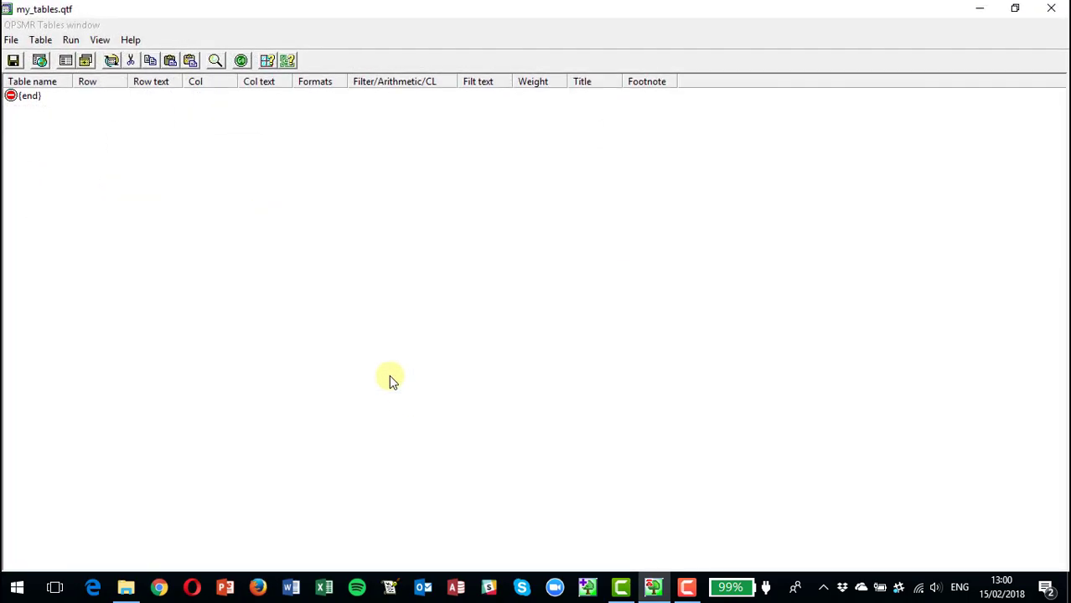
# Insert a standard table in the tables file with REGION as its column entry.
pyautogui.click(40, 39)
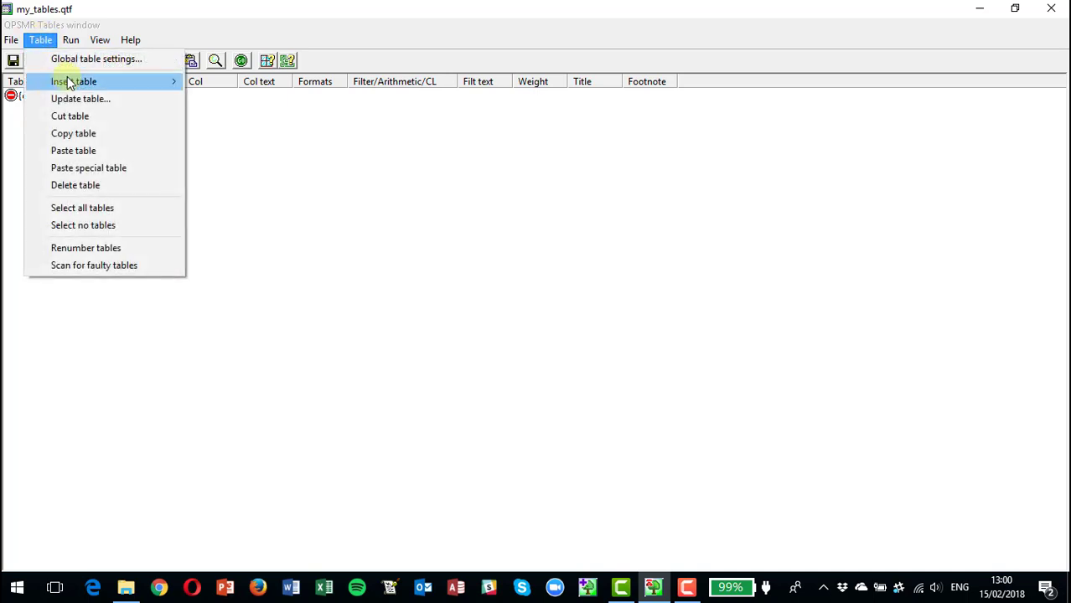
pyautogui.moveTo(68, 80)
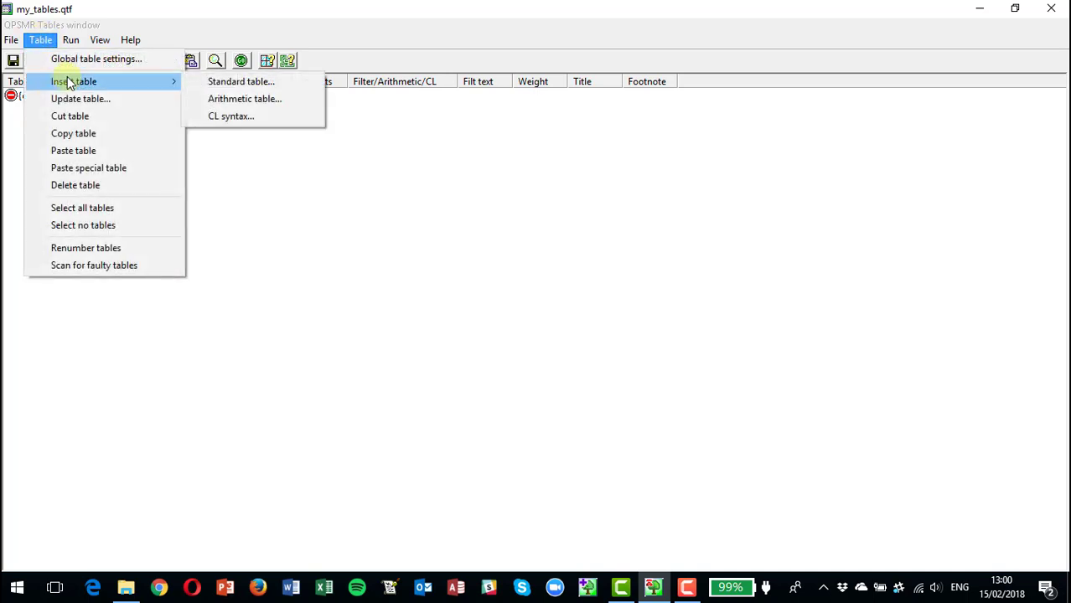
pyautogui.click(267, 84)
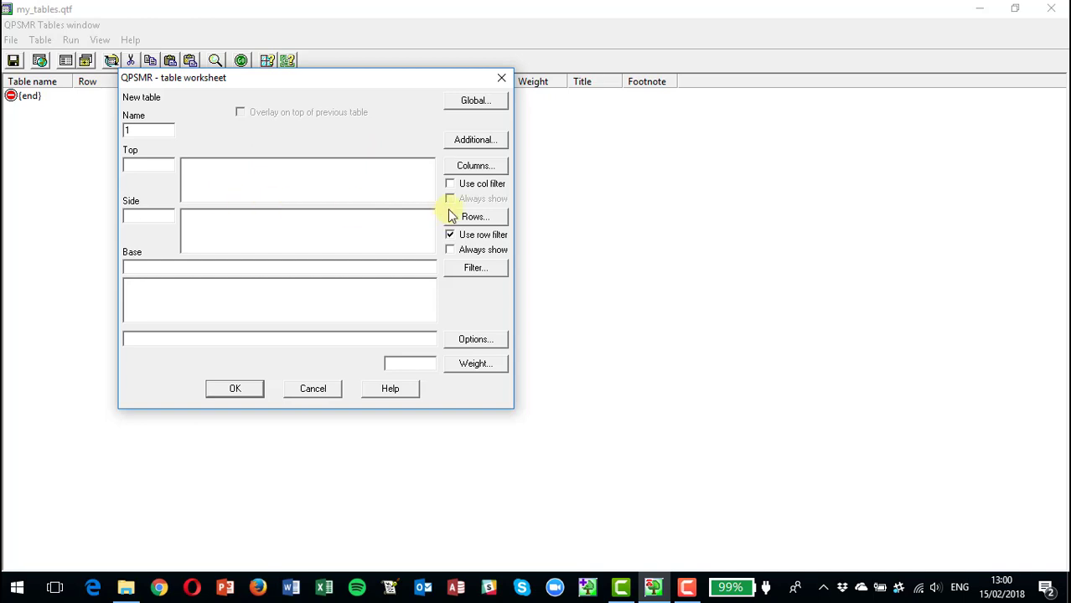
pyautogui.click(476, 166)
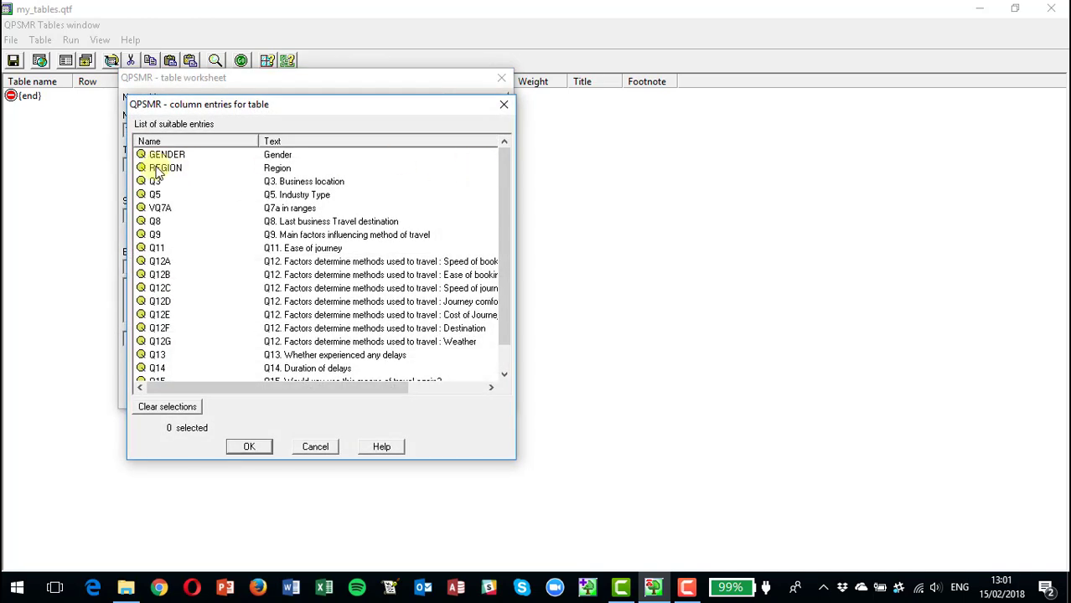
pyautogui.click(168, 169)
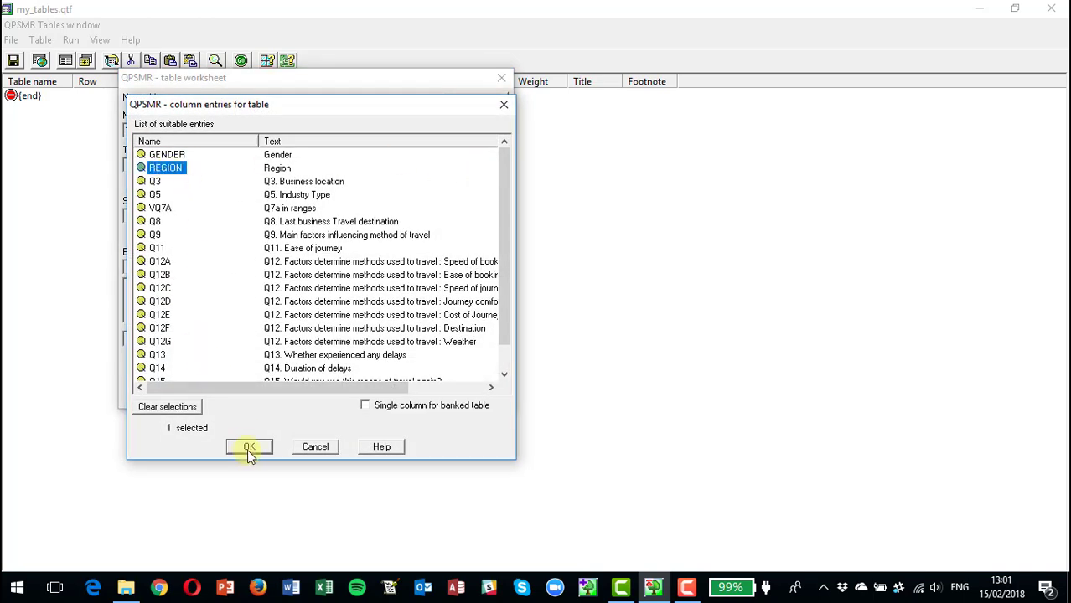
pyautogui.click(249, 447)
# Choose REGION and Q5 as the row entries for the new tables.
pyautogui.click(476, 213)
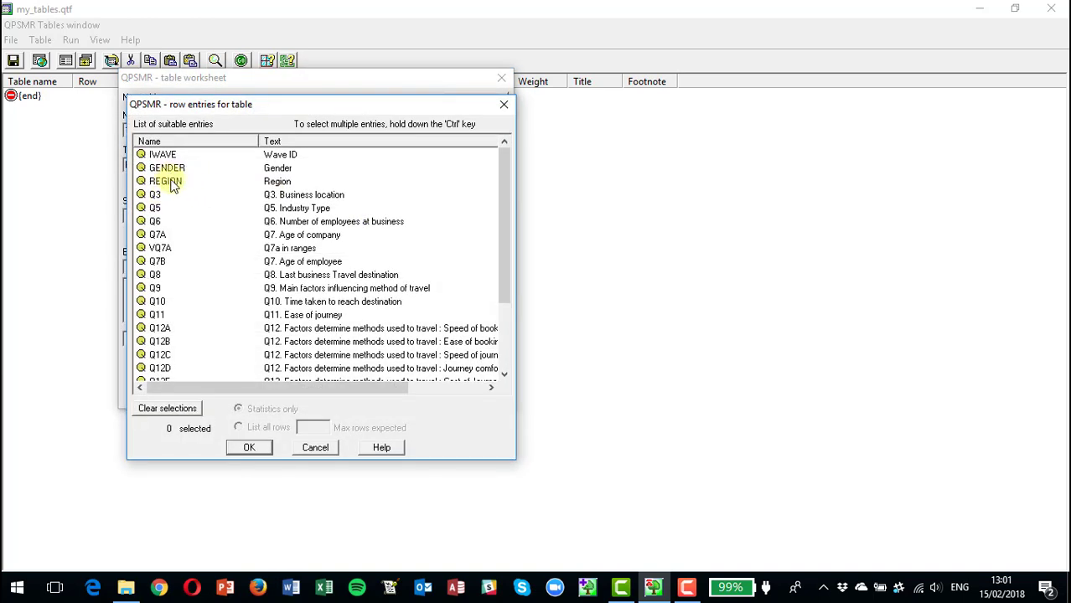
pyautogui.click(172, 183)
pyautogui.keyDown('ctrl'); pyautogui.click(155, 208); pyautogui.keyUp('ctrl')
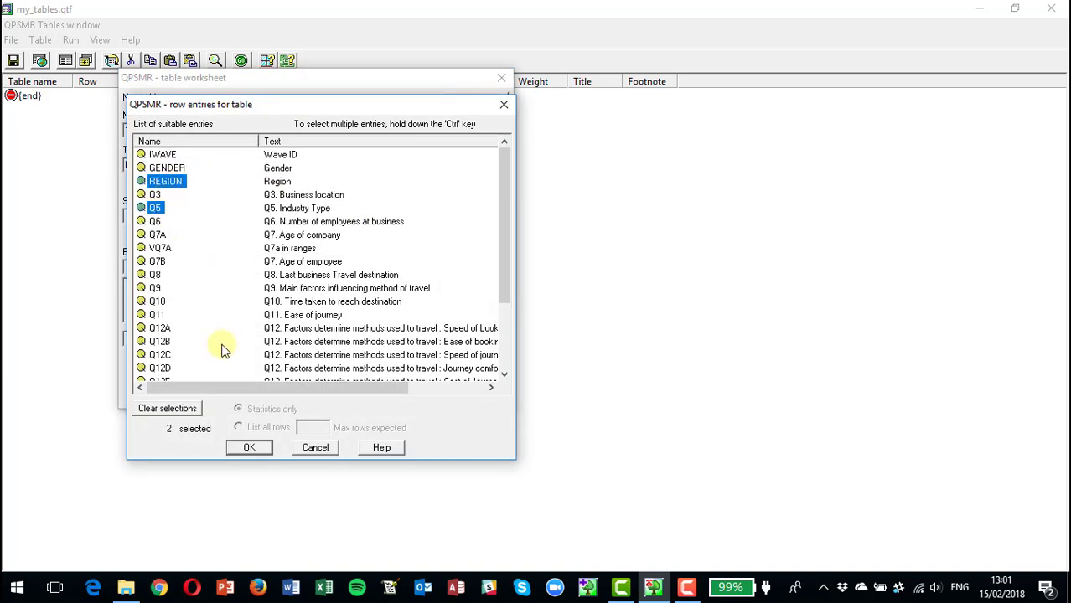
pyautogui.click(250, 448)
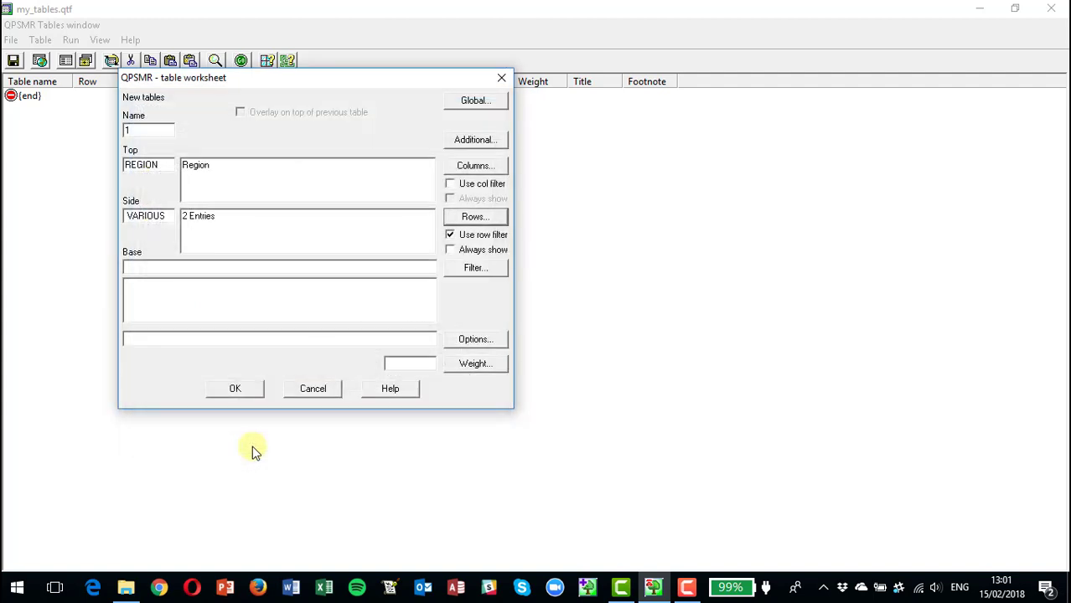
# Filter the new tables' base on the USA response of Q3, Business location, and add them to the tables file.
pyautogui.click(485, 269)
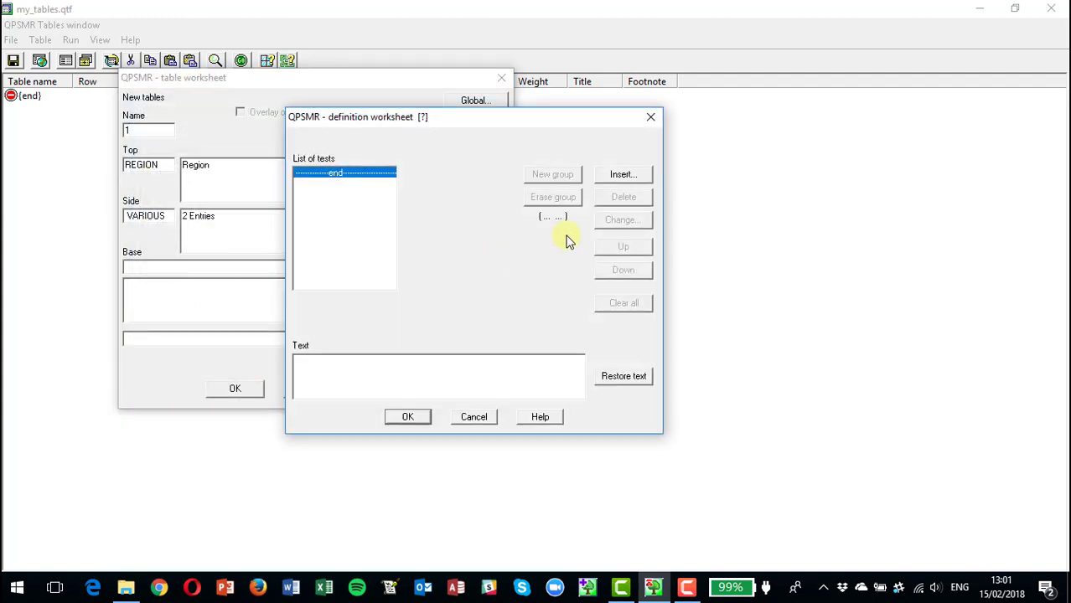
pyautogui.click(634, 174)
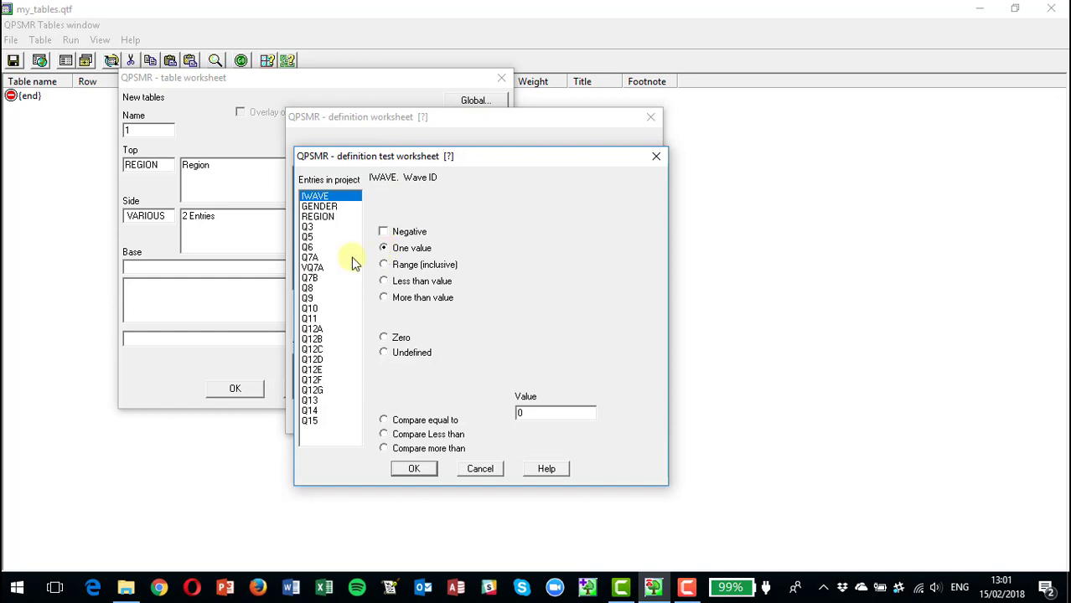
pyautogui.click(308, 227)
pyautogui.click(547, 257)
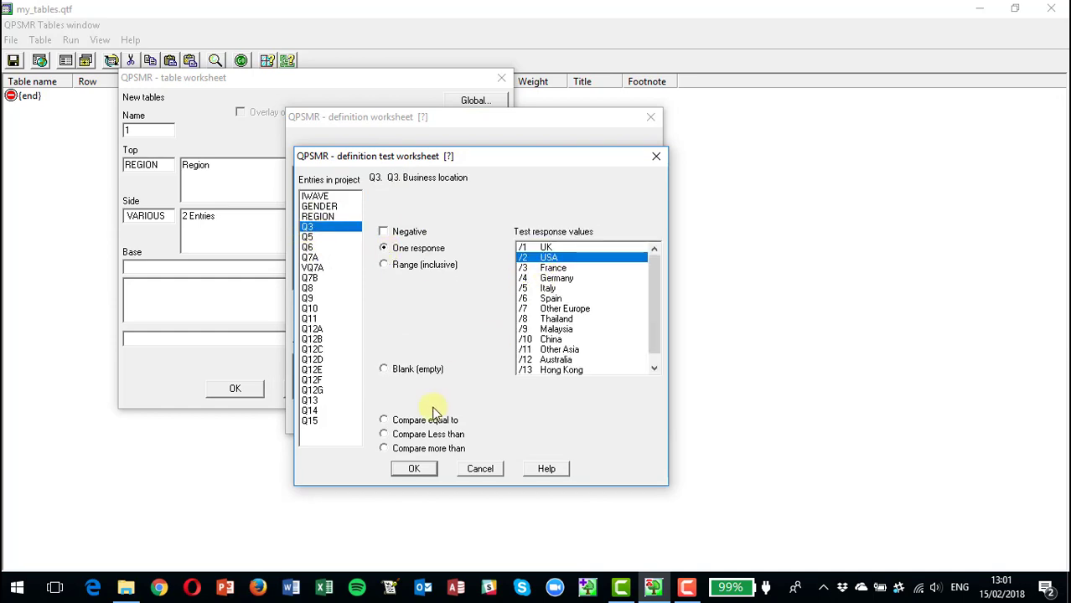
pyautogui.click(412, 468)
pyautogui.click(407, 418)
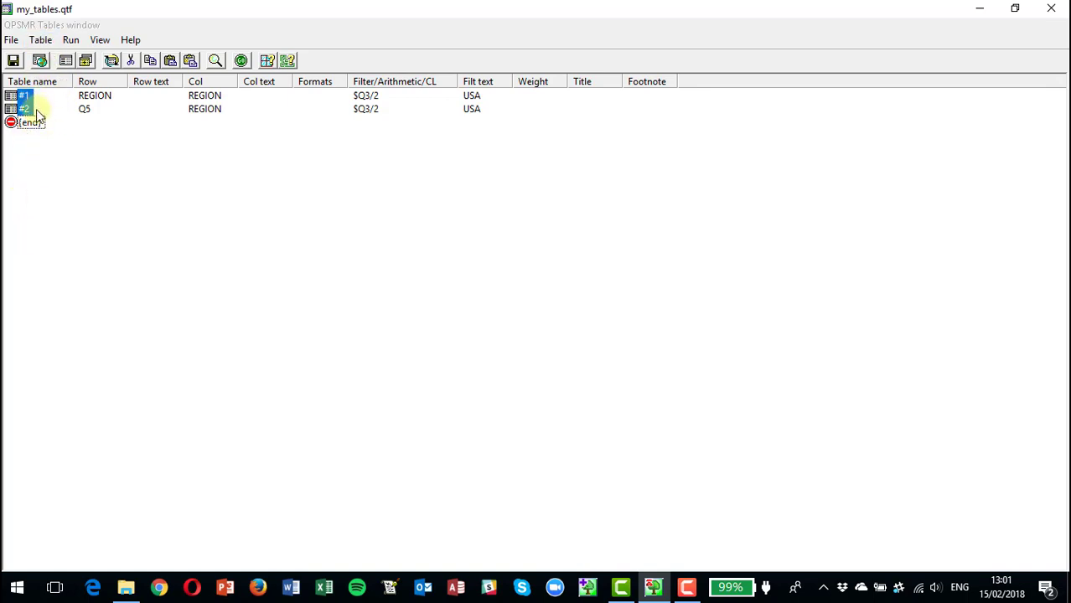
# Insert another standard table in the tables file with VQ7A, Q7a in ranges, as its row entry.
pyautogui.click(40, 40)
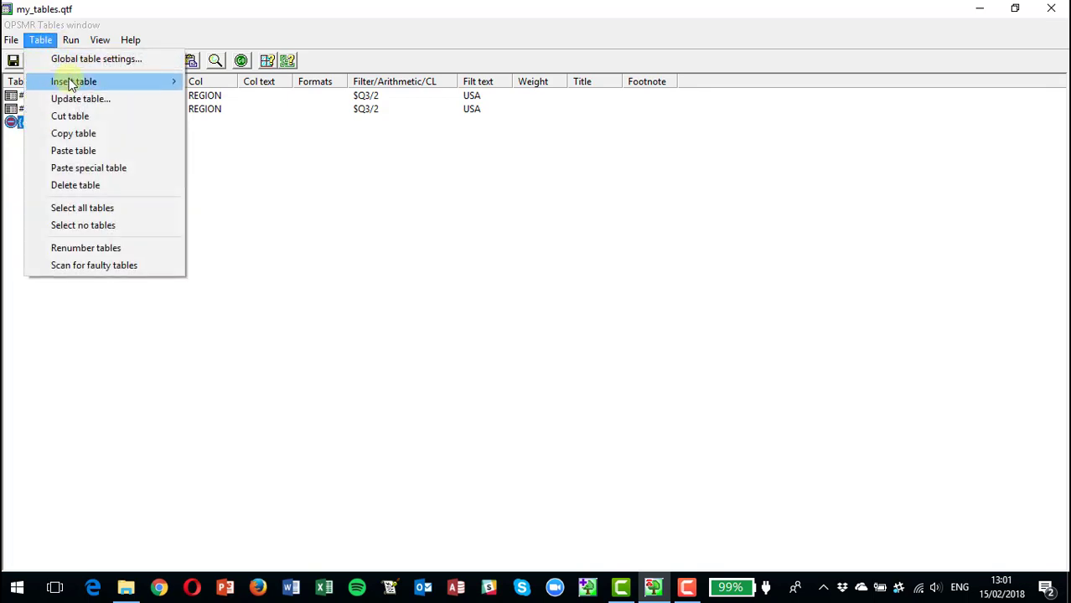
pyautogui.moveTo(91, 87)
pyautogui.click(238, 85)
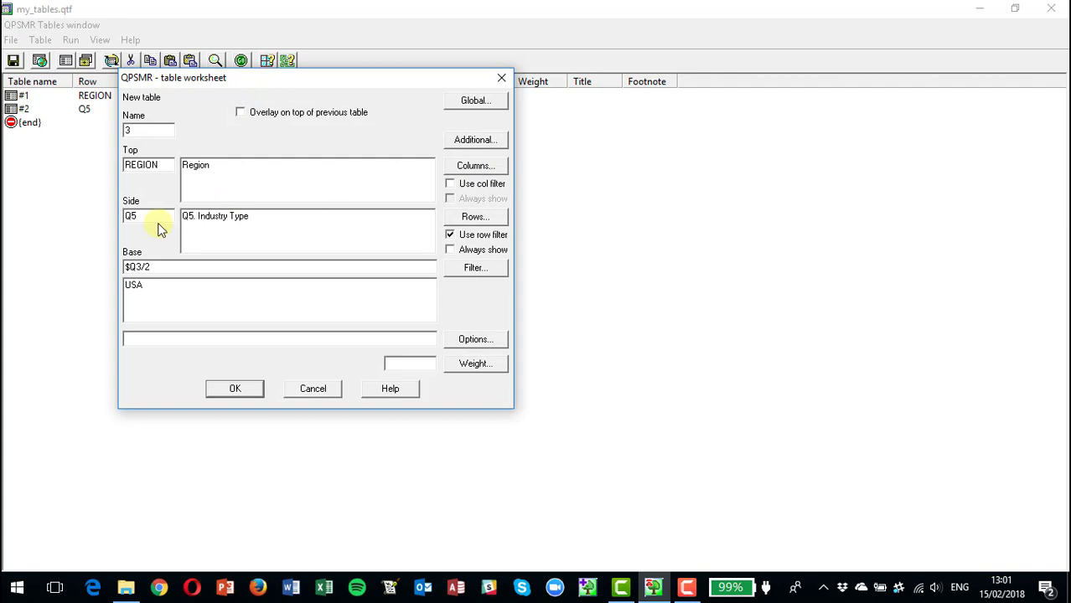
pyautogui.click(474, 216)
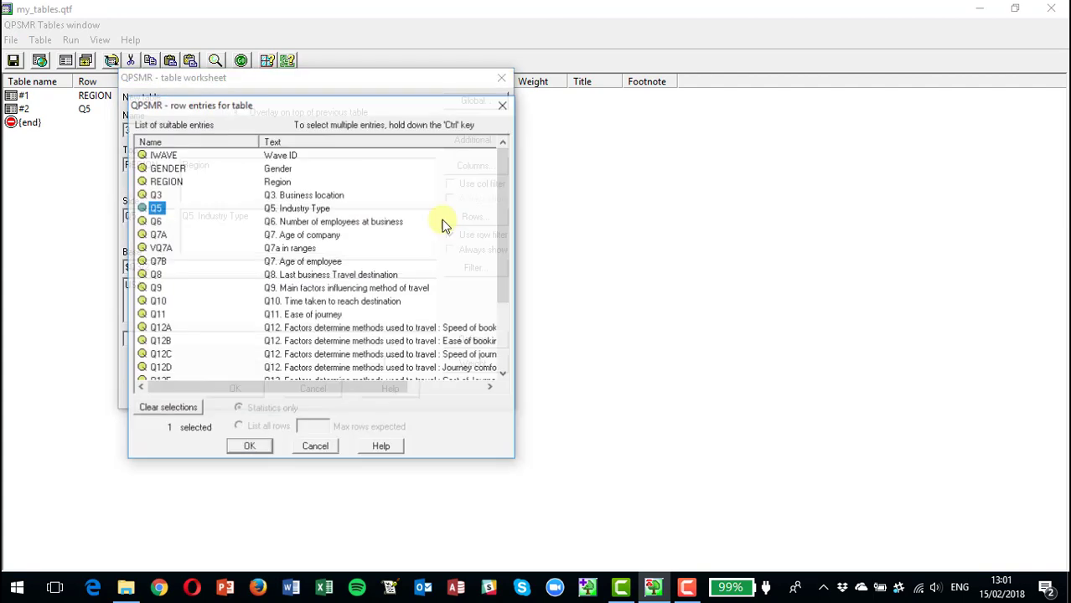
pyautogui.click(159, 248)
pyautogui.click(238, 447)
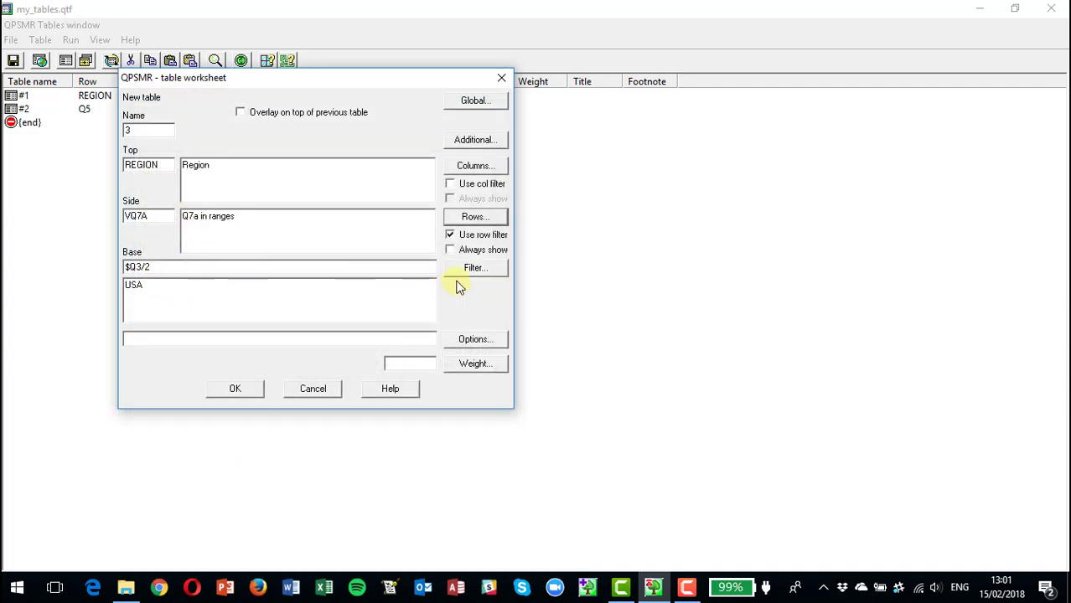
# Clear the USA base filter from the new VQ7A table and add the table to the file.
pyautogui.doubleClick(333, 266)
pyautogui.press('Delete')
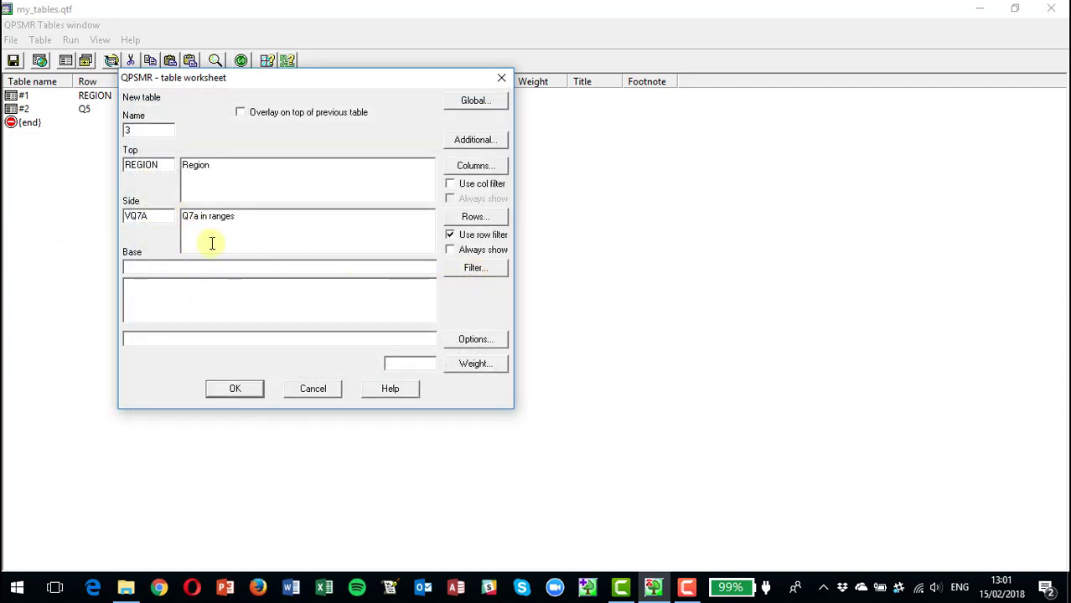
pyautogui.click(235, 389)
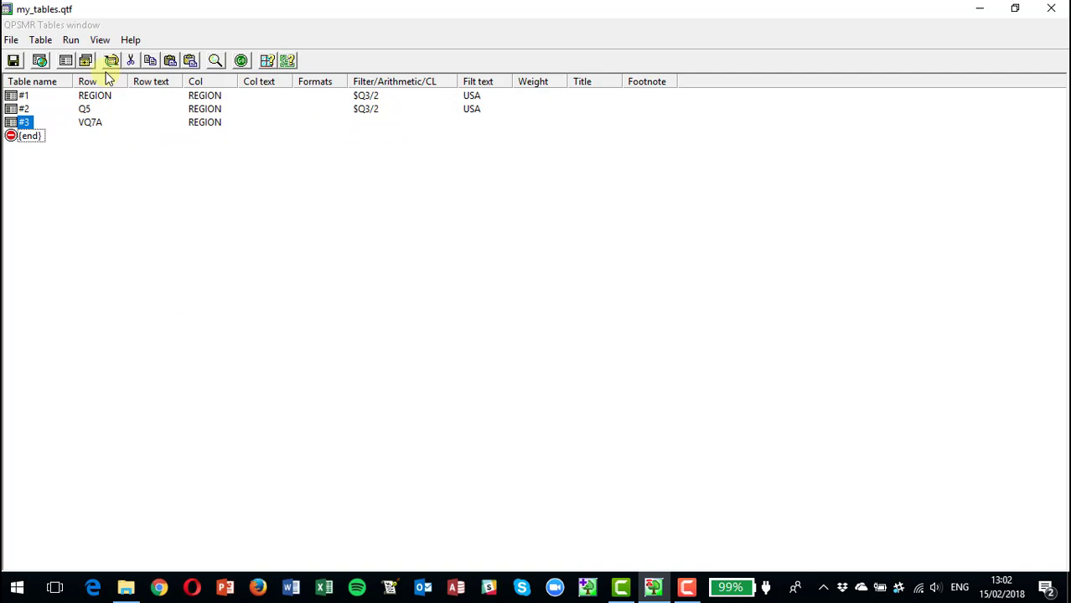
# Try to run and view the tables in the file.
pyautogui.click(72, 42)
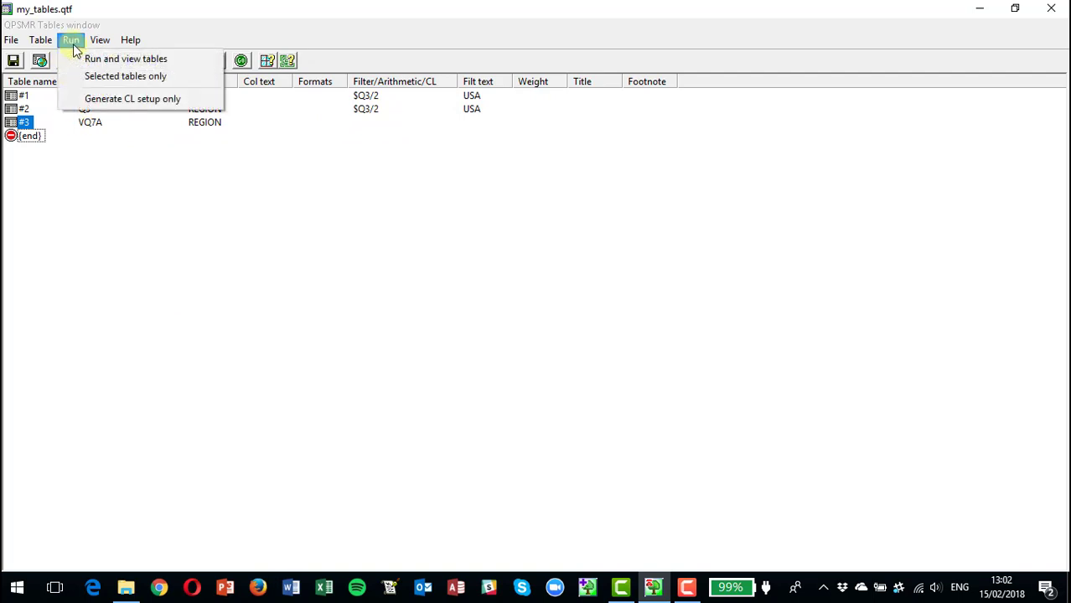
pyautogui.click(91, 61)
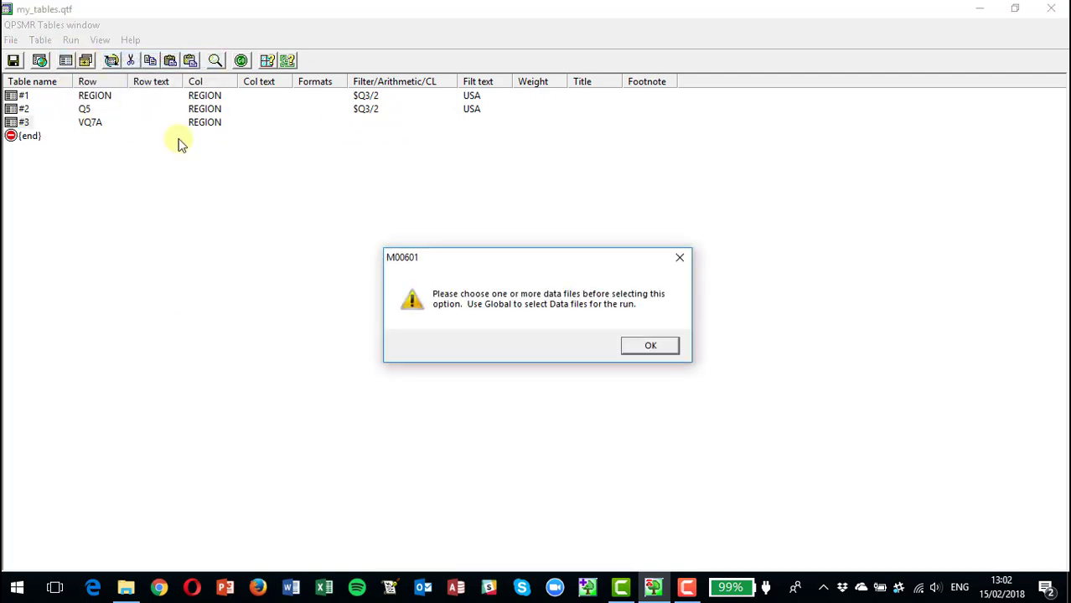
pyautogui.click(650, 344)
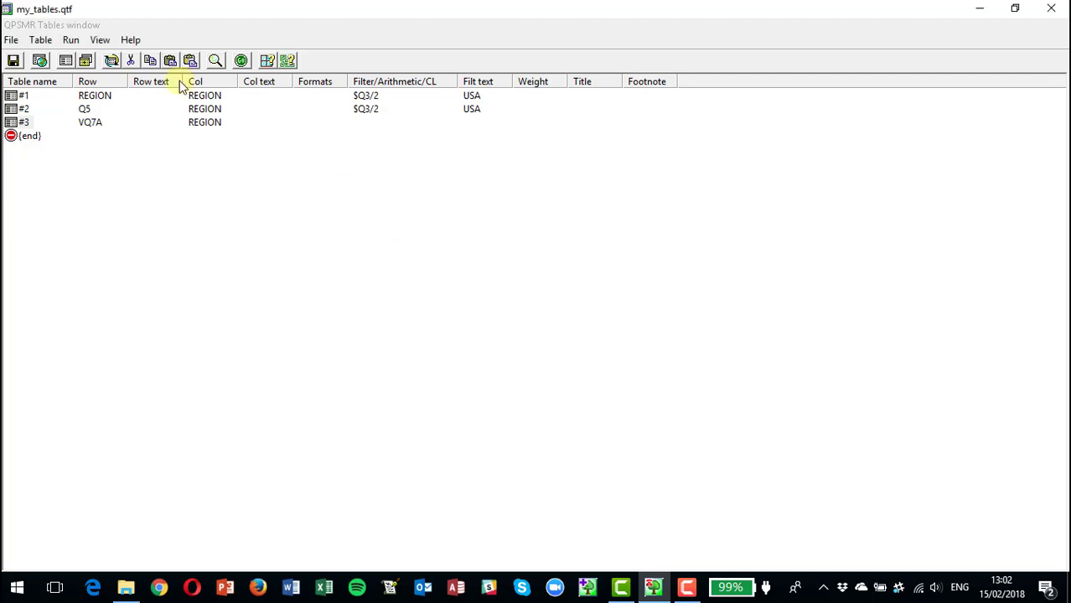
# Add data Exported.asc as the data file for the run in the global table settings.
pyautogui.click(39, 40)
pyautogui.click(65, 57)
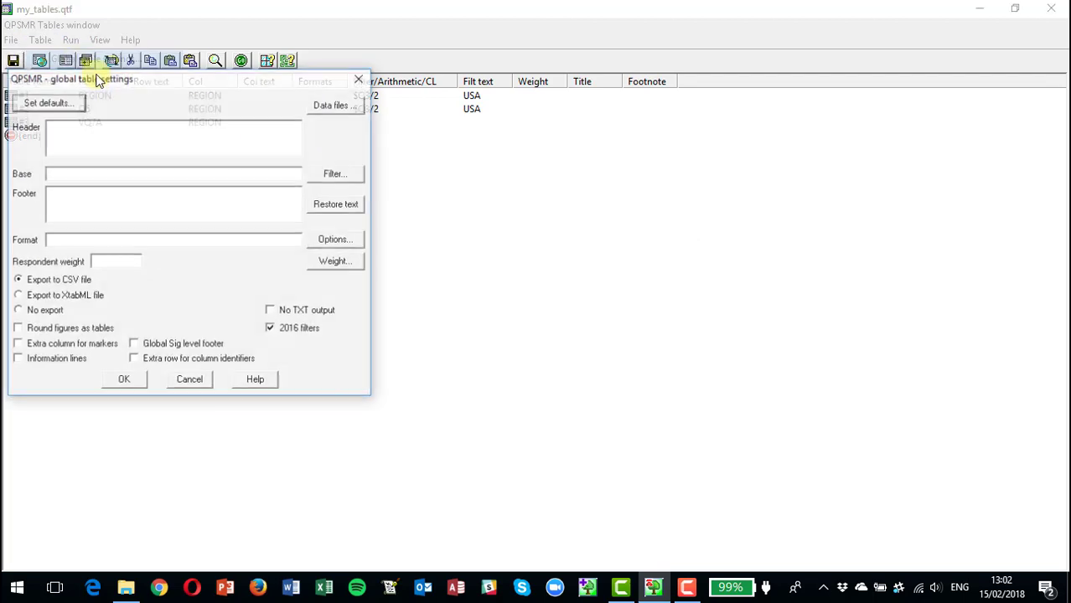
pyautogui.click(321, 105)
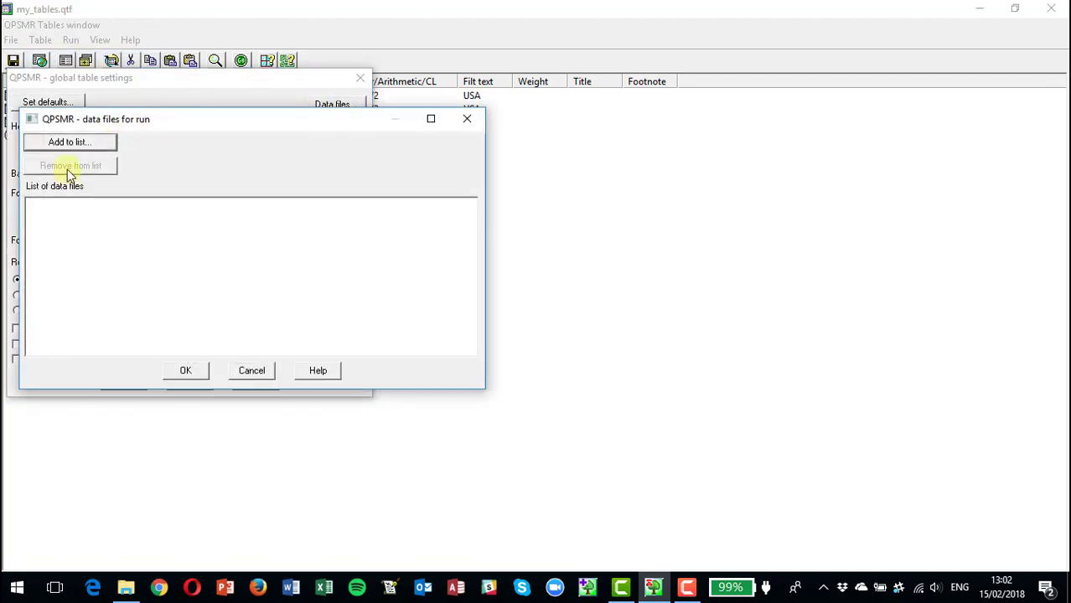
pyautogui.click(79, 147)
pyautogui.click(225, 275)
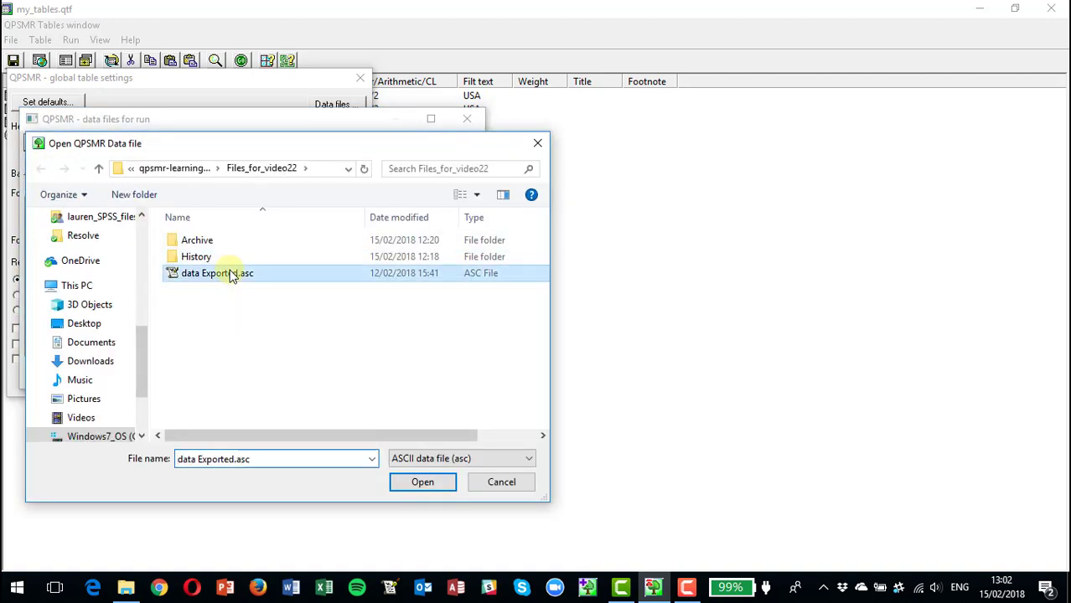
pyautogui.doubleClick(225, 275)
pyautogui.click(186, 370)
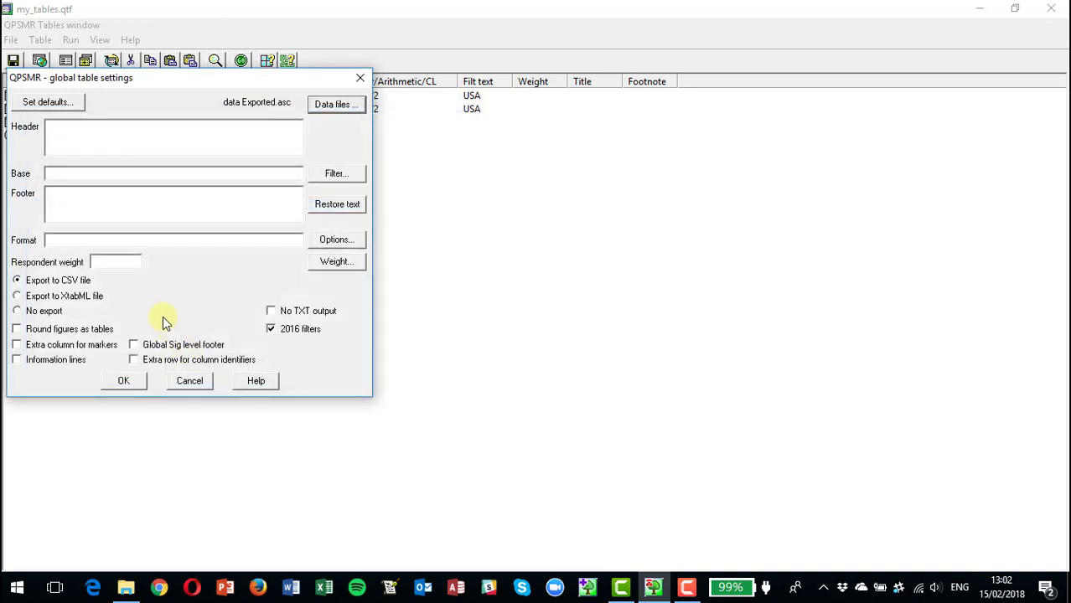
pyautogui.click(124, 379)
# Run the tables file, review the output from Table 1 through Table 3, and close the output.
pyautogui.click(70, 39)
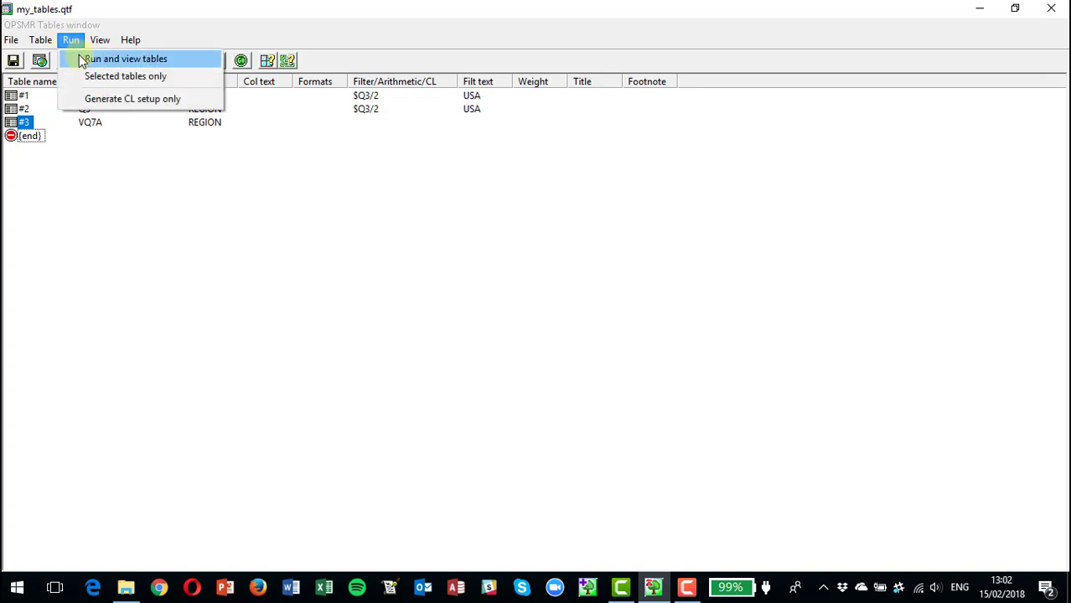
pyautogui.click(117, 57)
pyautogui.click(570, 346)
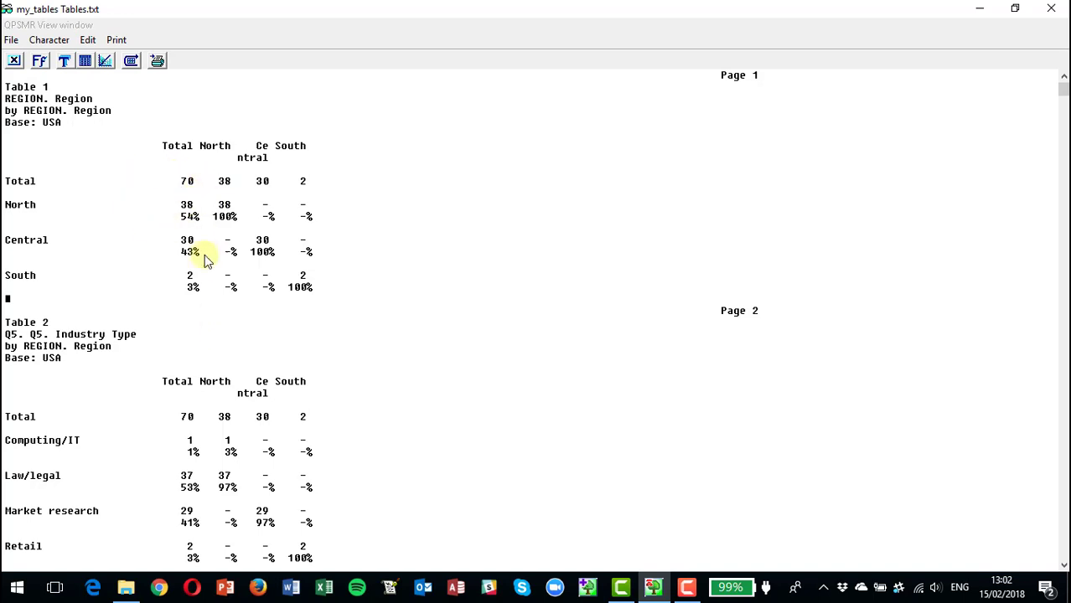
pyautogui.scroll(-6, 275, 407)
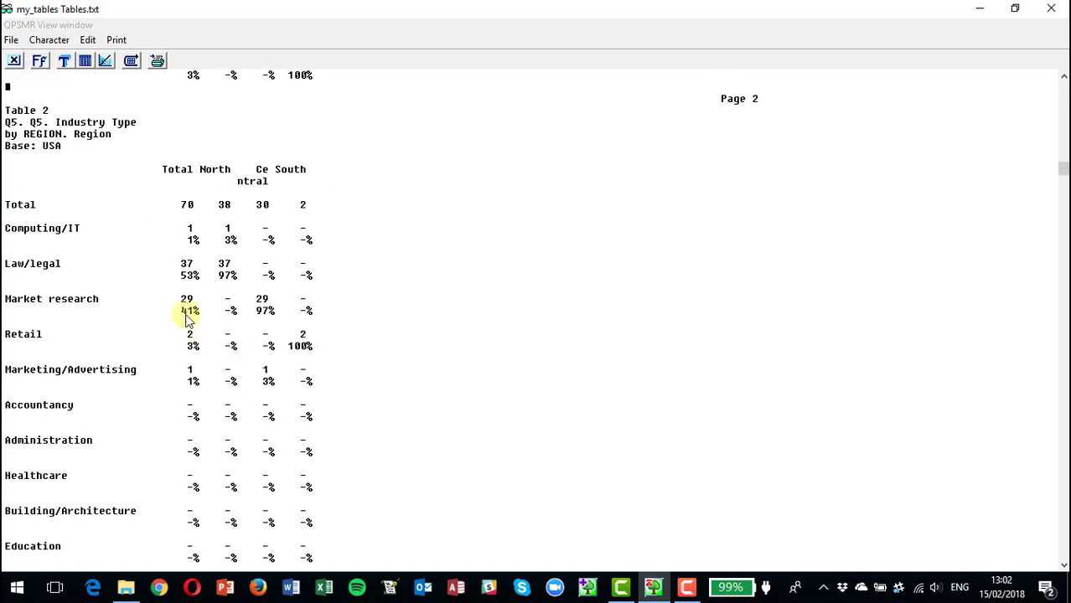
pyautogui.scroll(-15, 425, 277)
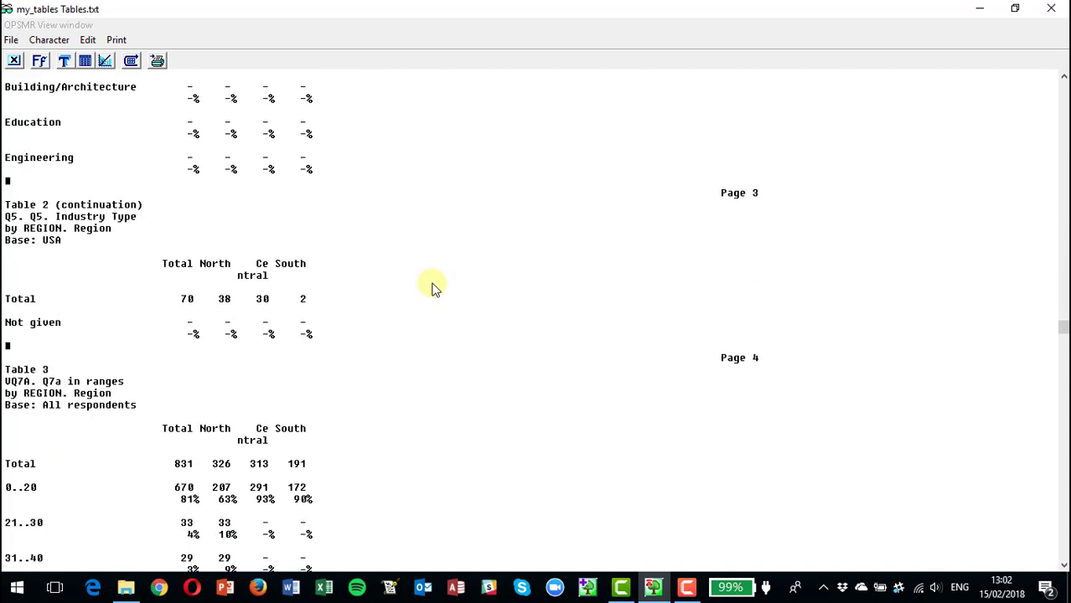
pyautogui.scroll(-2, 433, 287)
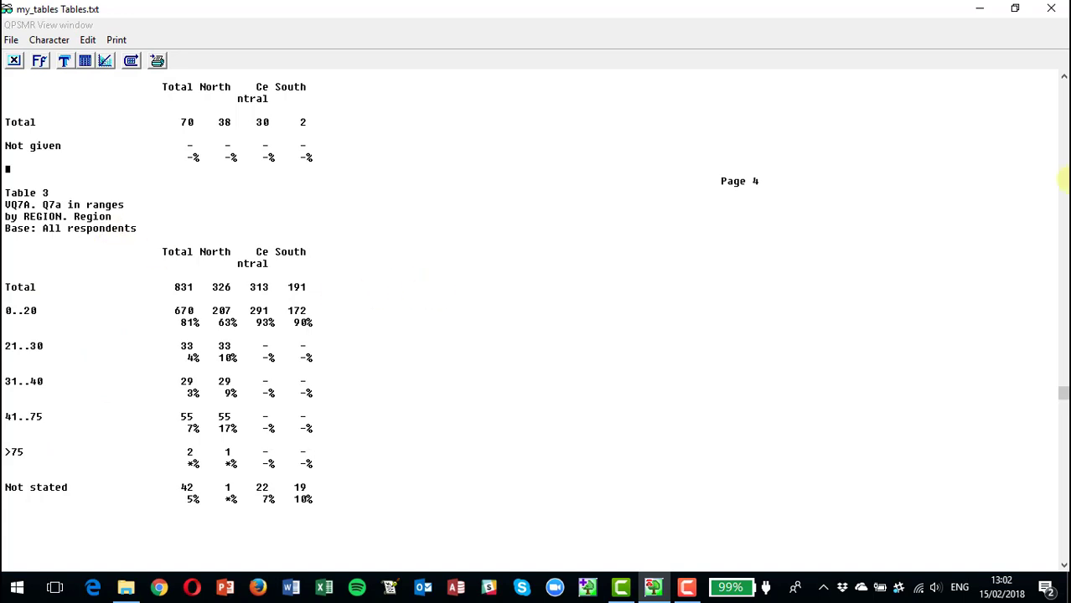
pyautogui.click(1052, 8)
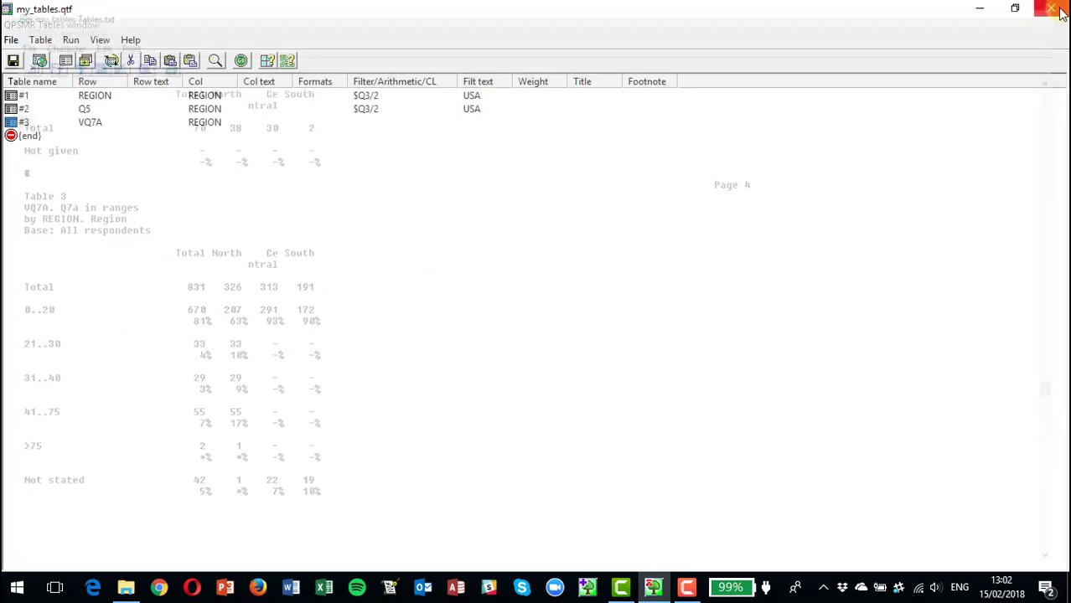
# Switch to File Explorer, open topline Tables.csv from the Files_for_video22 folder in Excel, and close it.
pyautogui.click(125, 589)
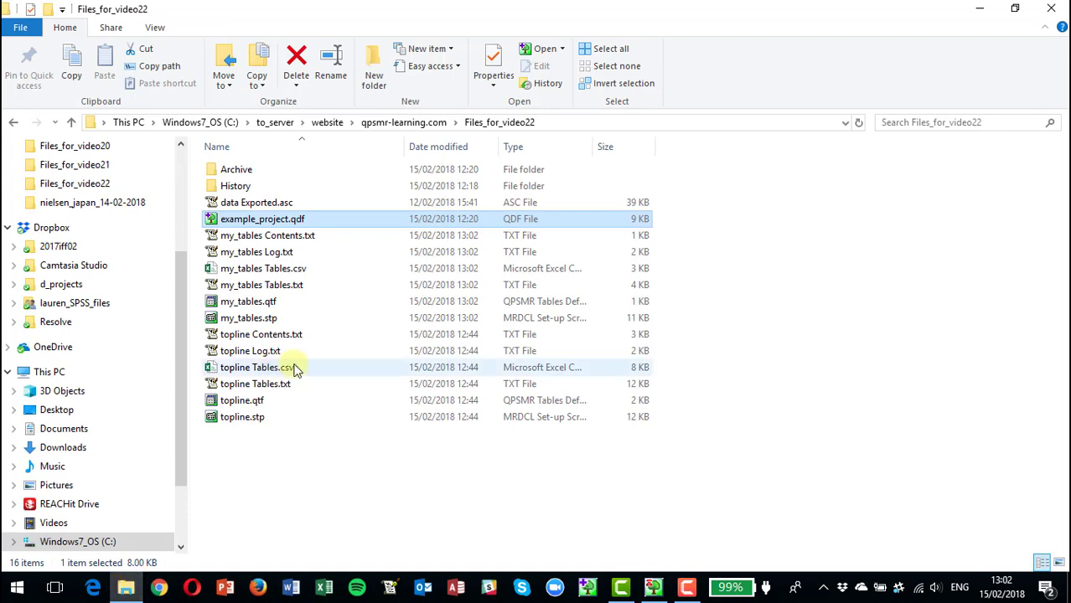
pyautogui.doubleClick(238, 372)
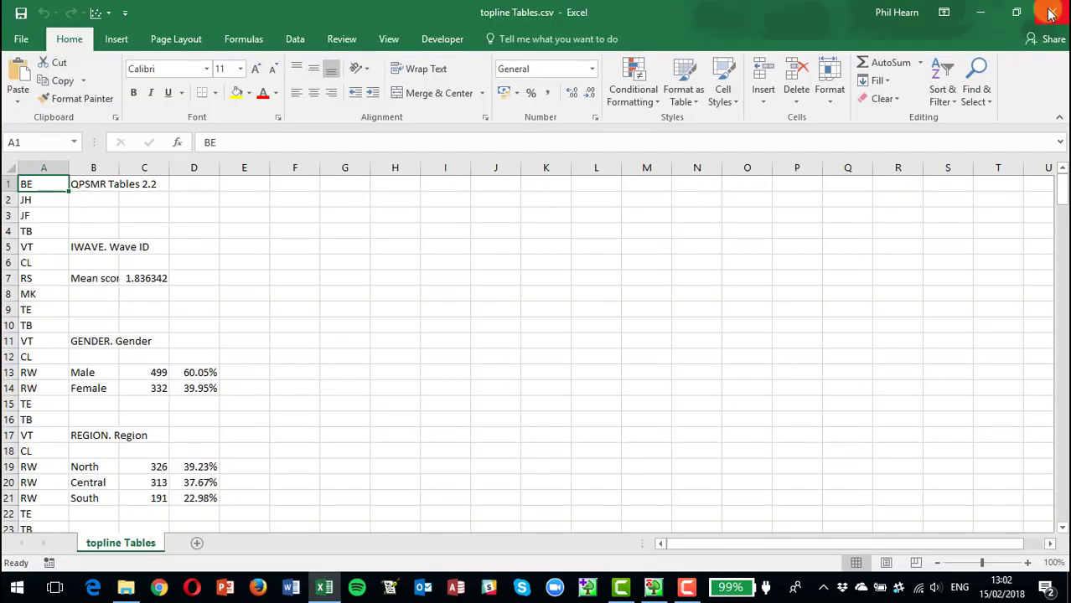
pyautogui.click(1050, 13)
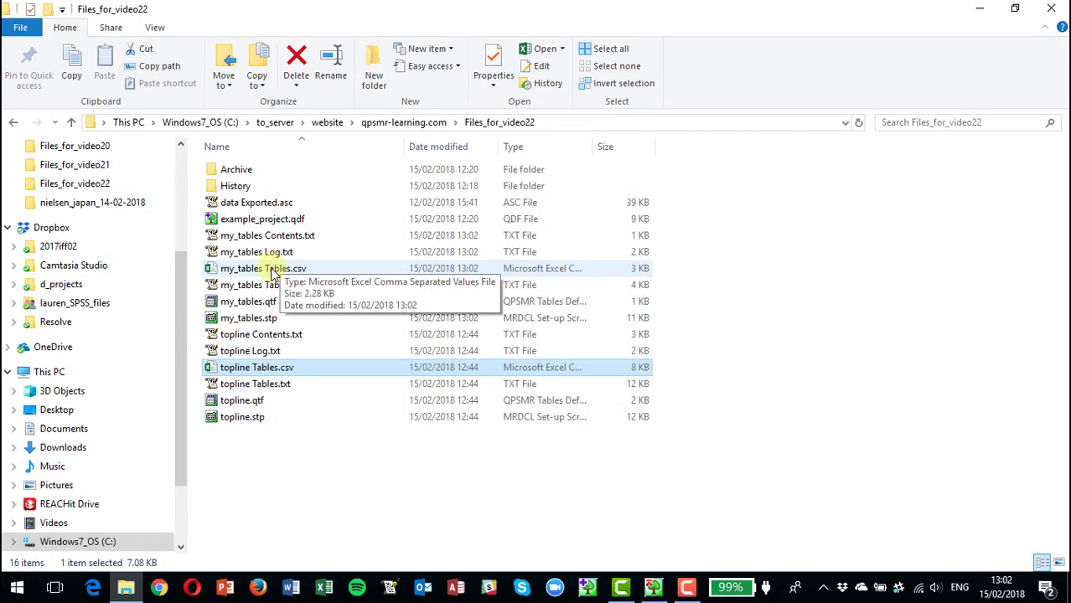
# Open my_tables Tables.csv in Excel, examine the exported tables, and close the file.
pyautogui.click(273, 270)
pyautogui.doubleClick(272, 269)
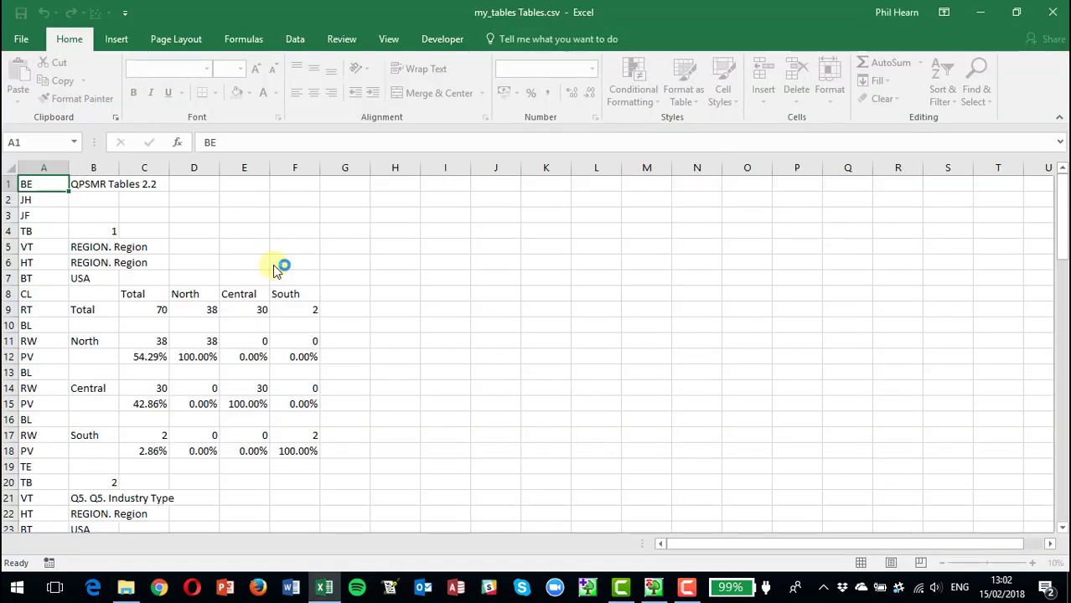
pyautogui.scroll(-5, 247, 295)
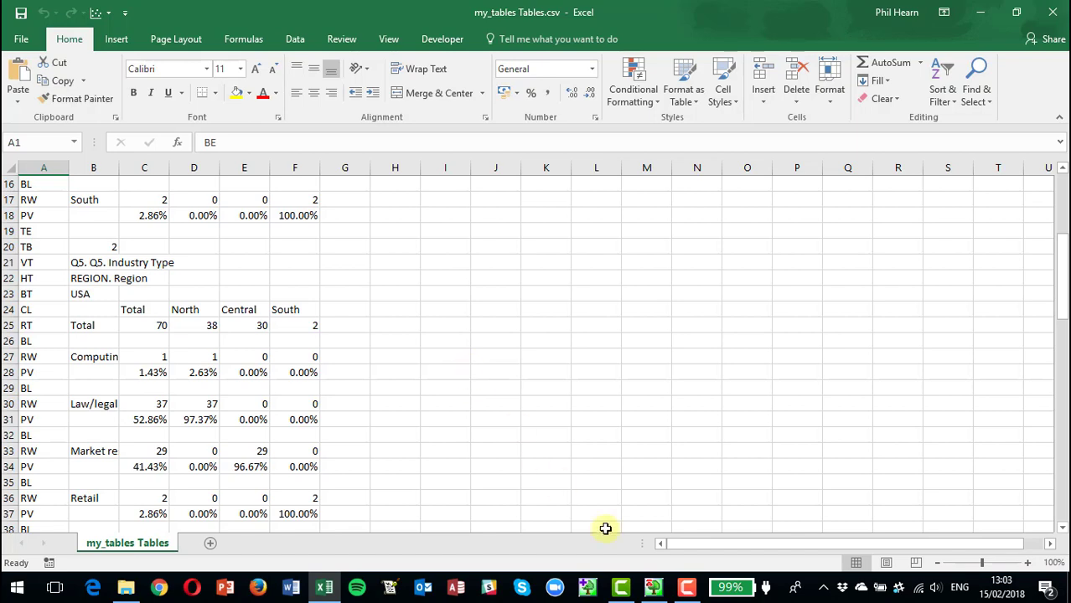
pyautogui.moveTo(687, 592)
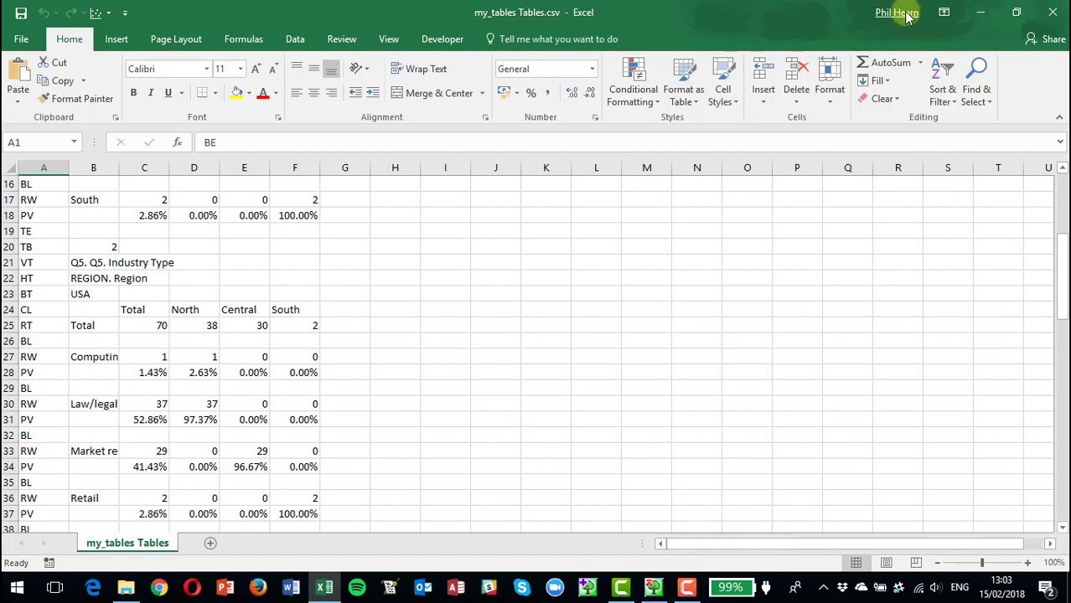
pyautogui.click(1052, 12)
# Switch to QPSMR, close the my_tables tables window, and reopen my_tables.qtf from the example project.
pyautogui.hotkey('alt', 'Tab')
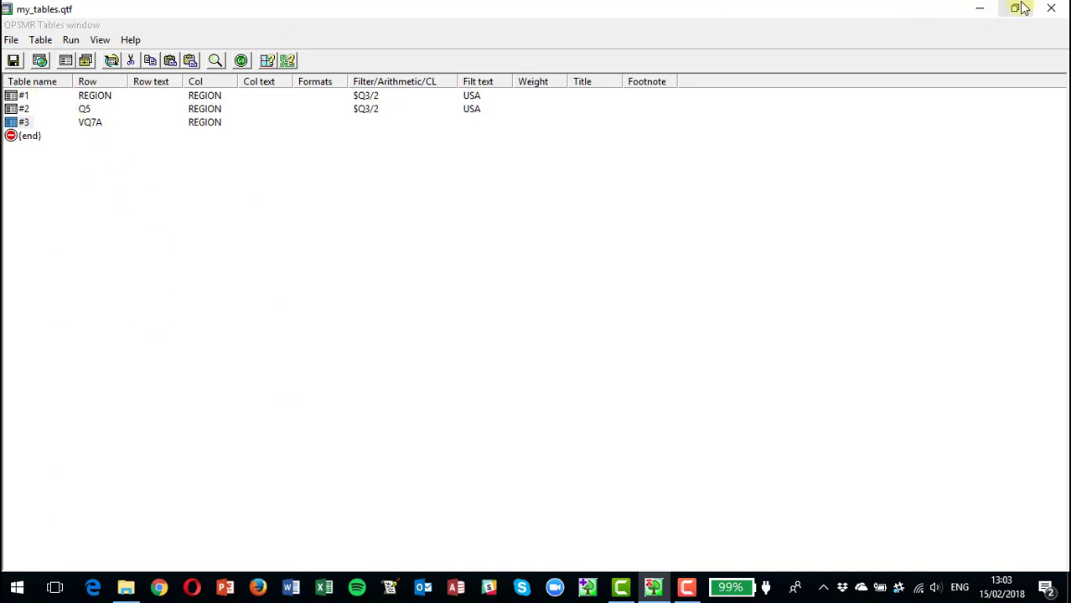
pyautogui.click(1053, 9)
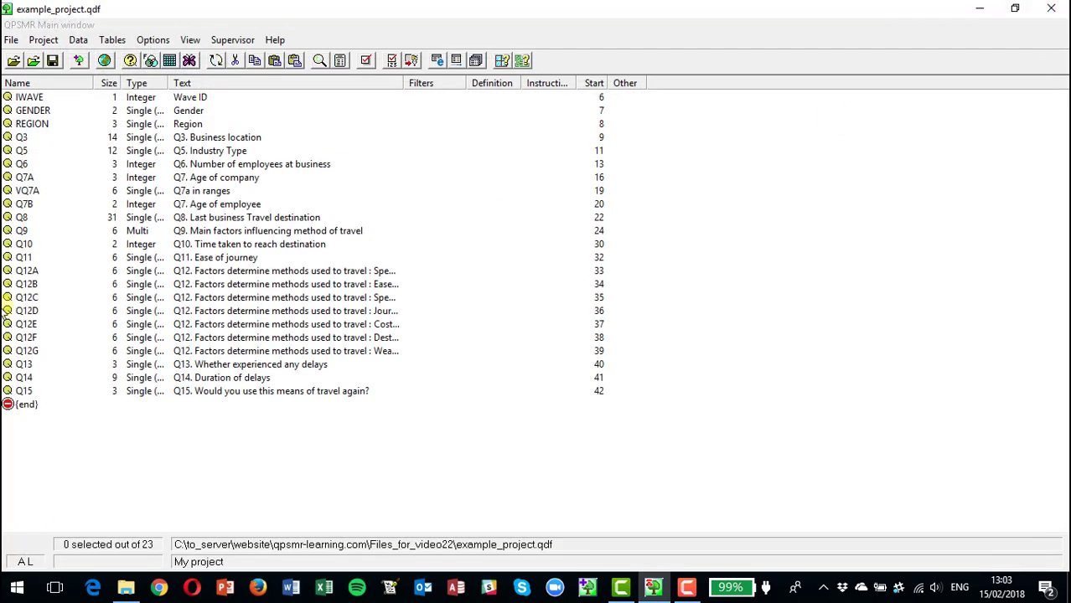
pyautogui.click(118, 40)
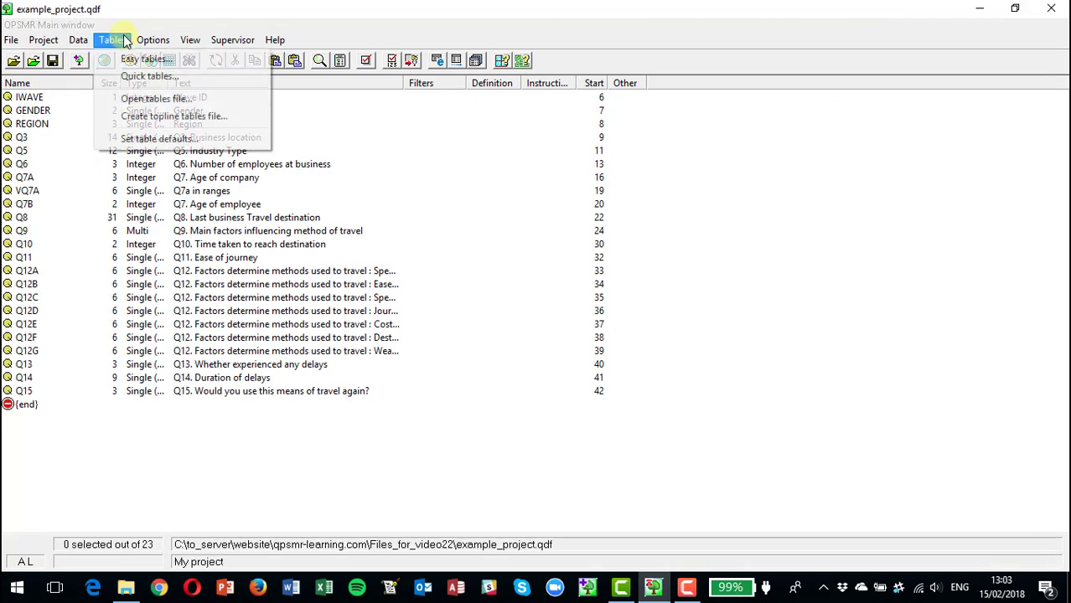
pyautogui.click(142, 99)
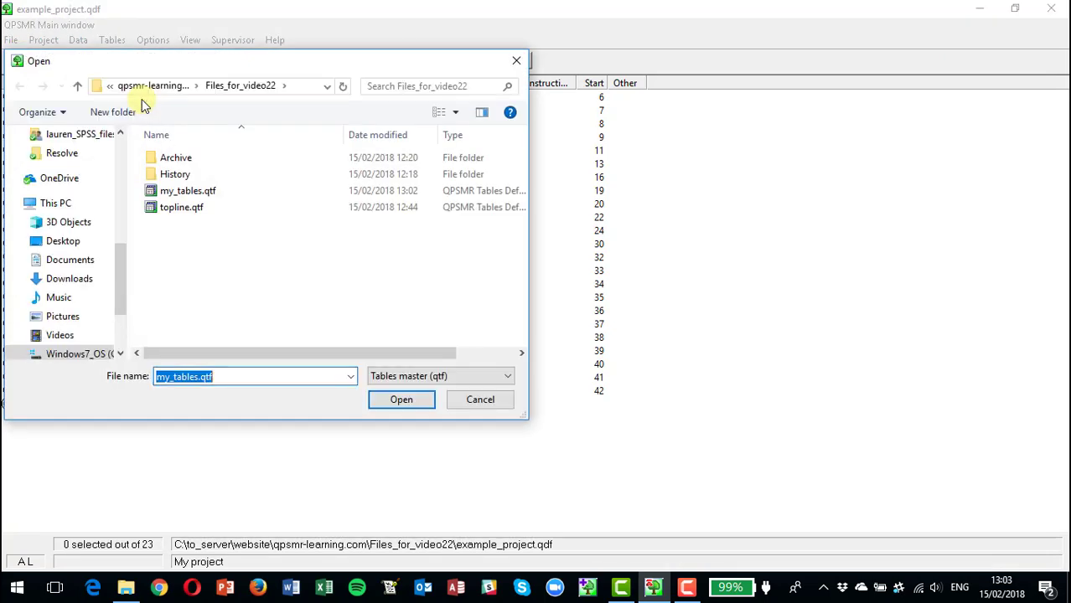
pyautogui.doubleClick(187, 192)
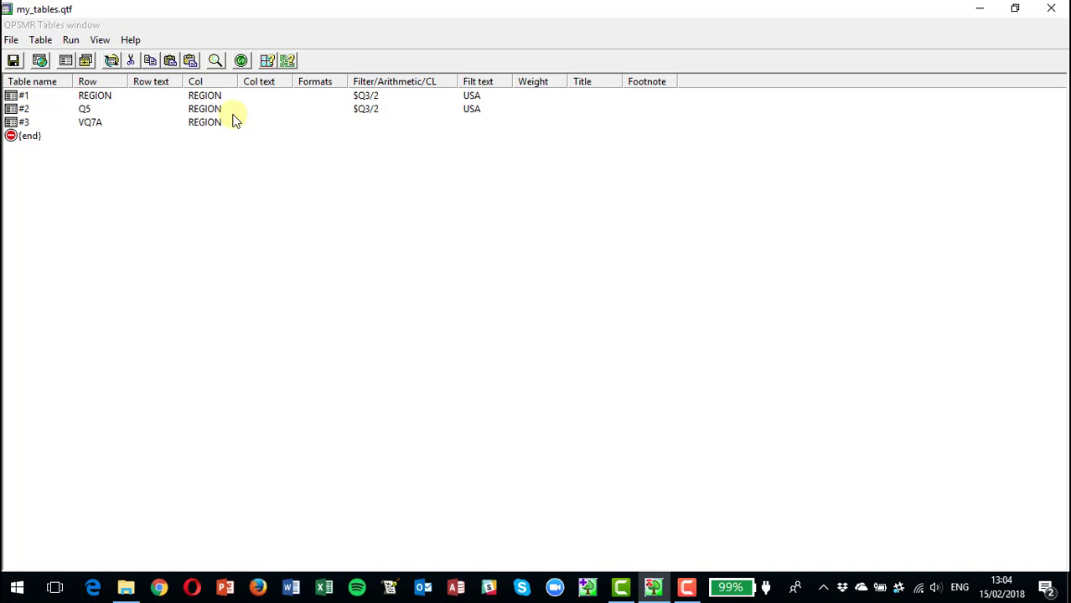
pyautogui.click(42, 40)
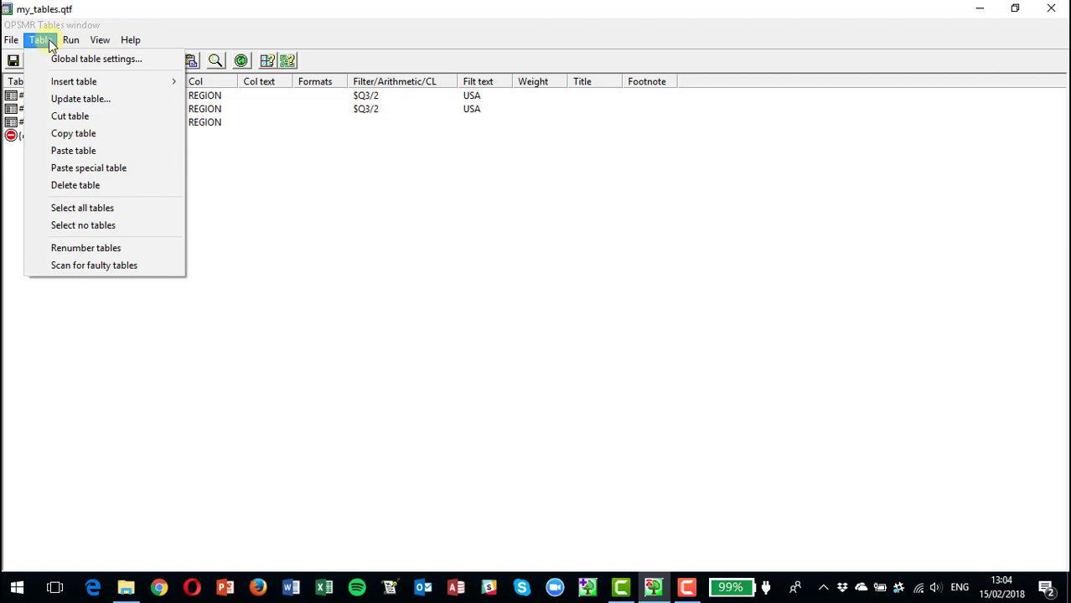
pyautogui.click(22, 127)
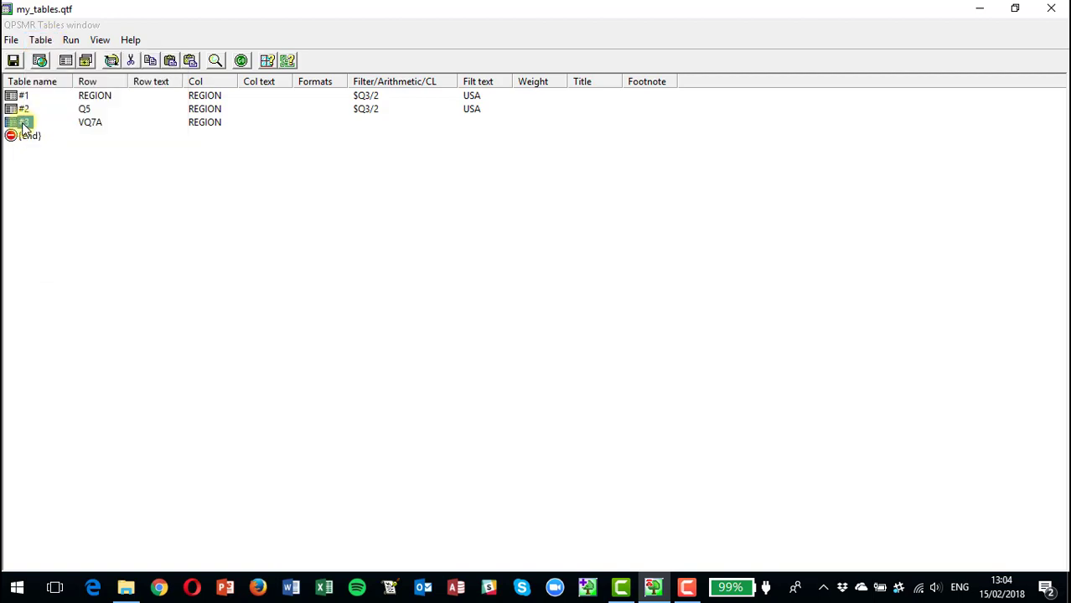
pyautogui.click(23, 126)
# Close the tables file and run a quick table with Q6, Number of employees at business, as its row entry.
pyautogui.click(1051, 9)
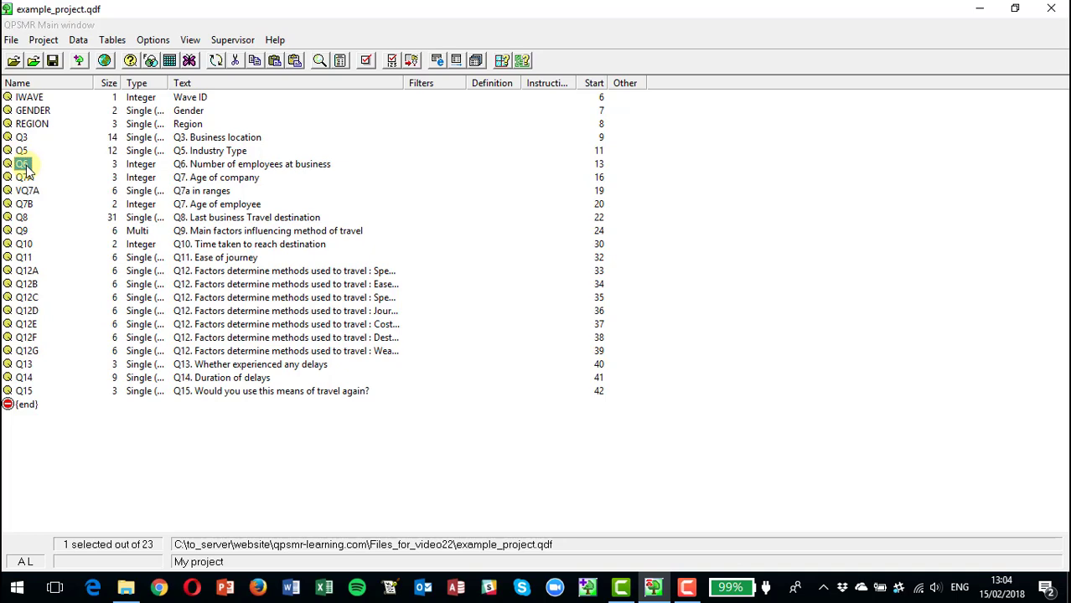
pyautogui.click(112, 39)
pyautogui.click(126, 75)
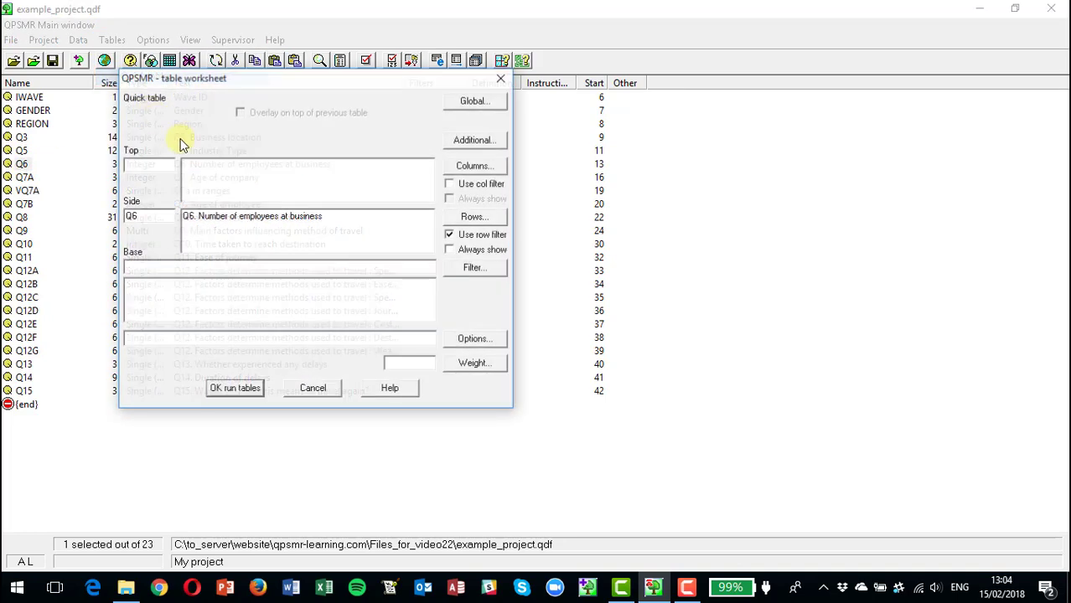
pyautogui.click(226, 390)
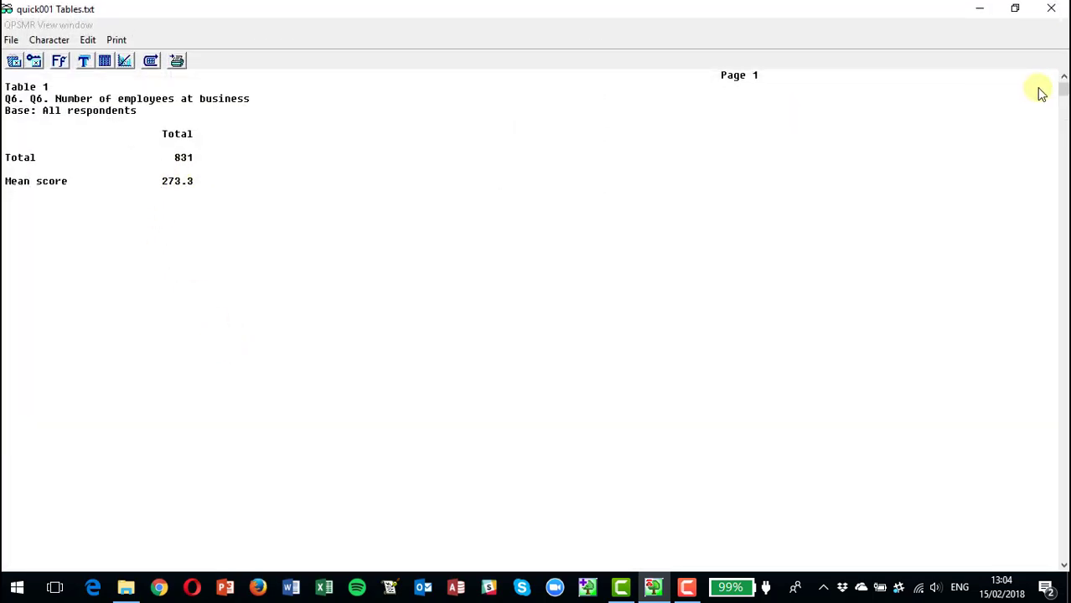
# Close the quick table output for Q6 and cancel the quick table worksheet.
pyautogui.click(1051, 7)
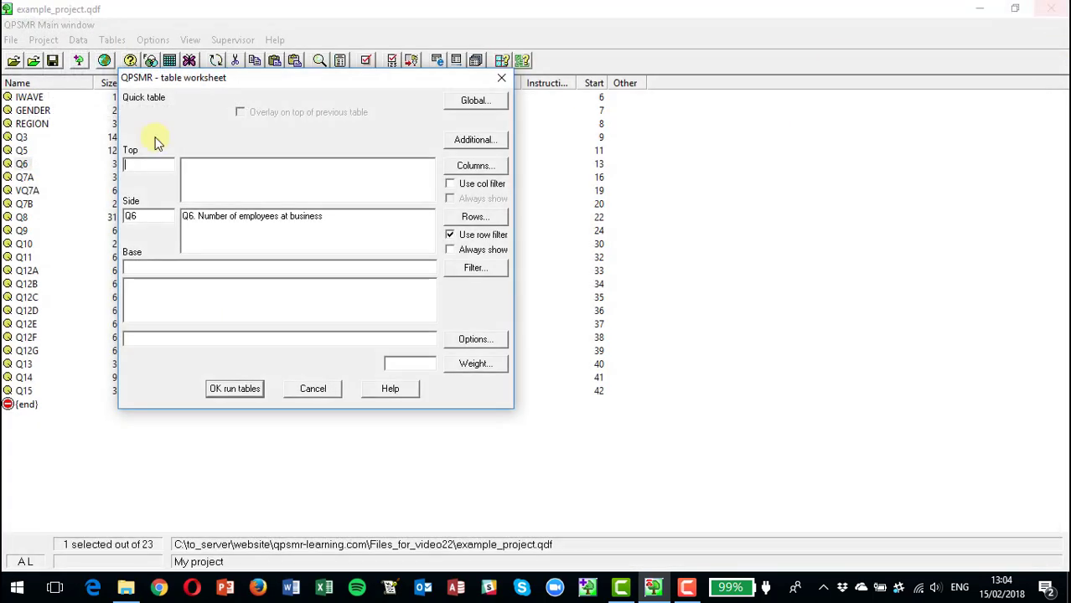
pyautogui.click(313, 391)
pyautogui.click(23, 179)
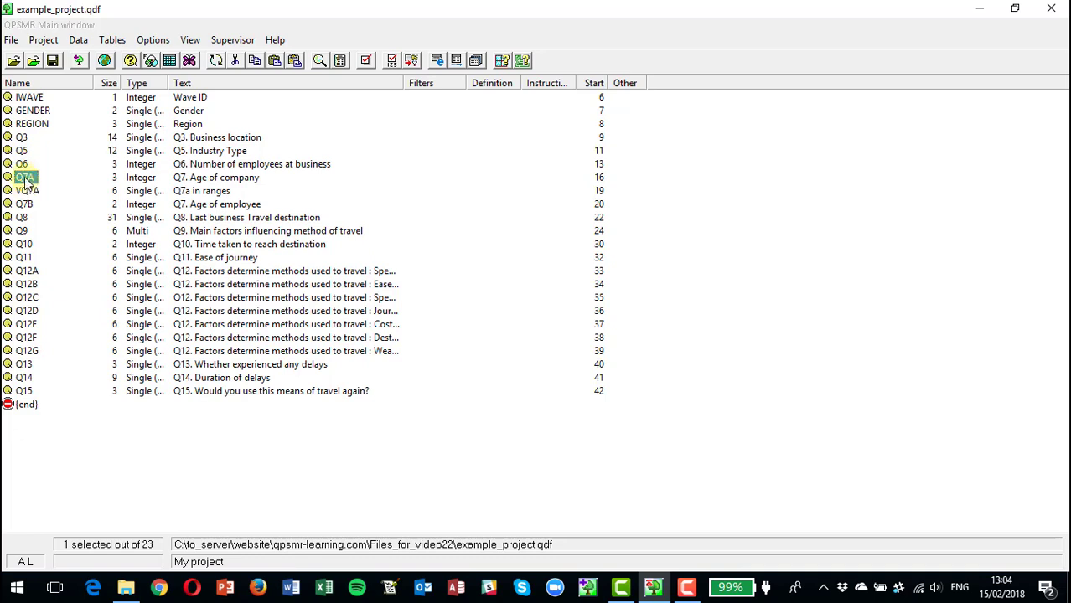
pyautogui.click(22, 138)
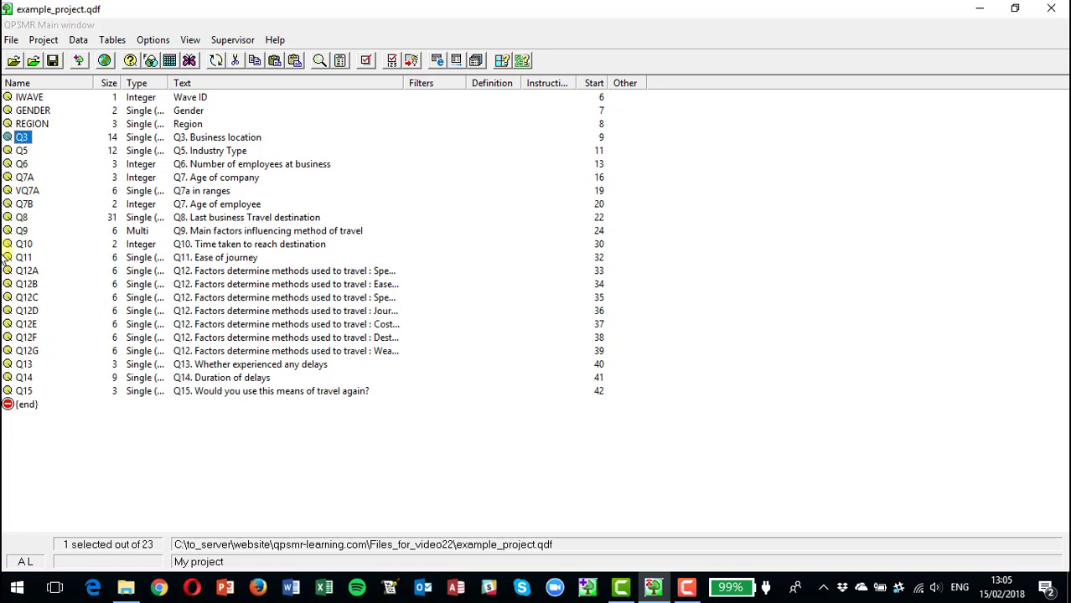
pyautogui.click(25, 177)
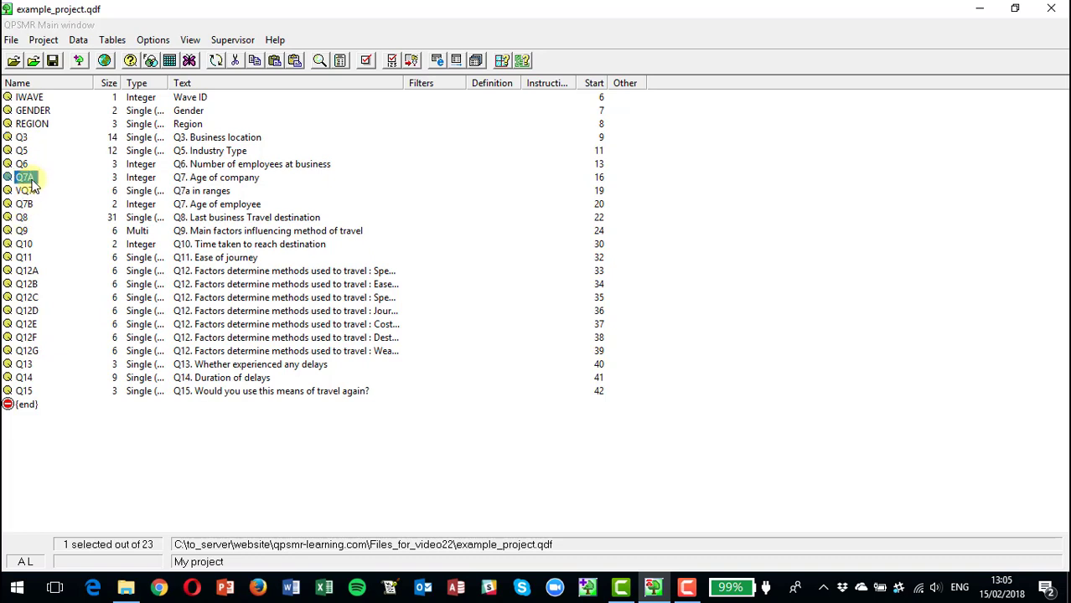
pyautogui.click(26, 405)
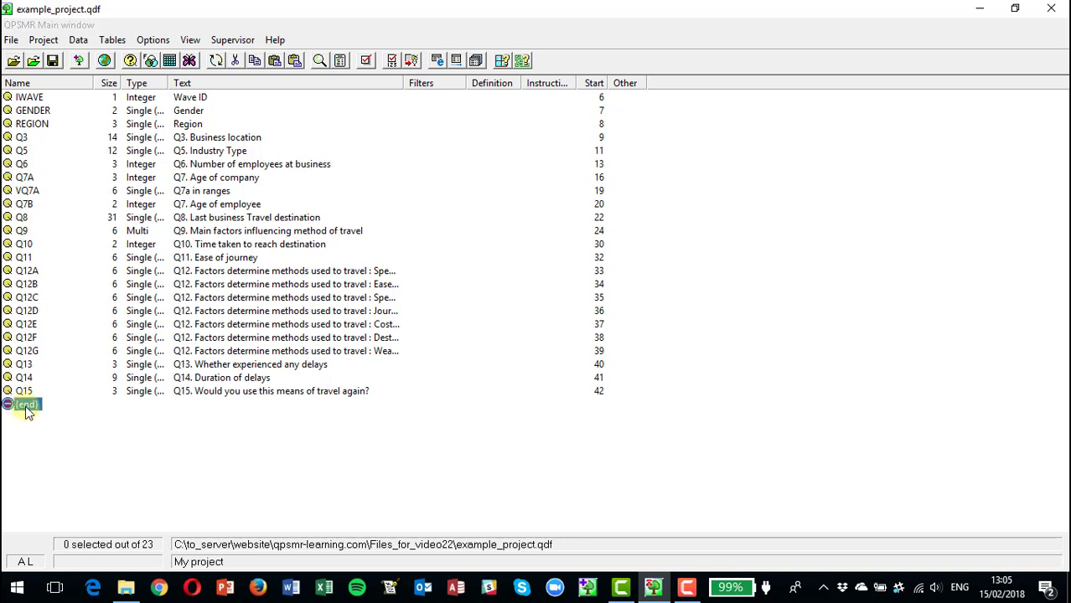
# Insert a variable before Q7A named VQ6, set to single code only, with the text Q6 in ranges.
pyautogui.click(25, 178)
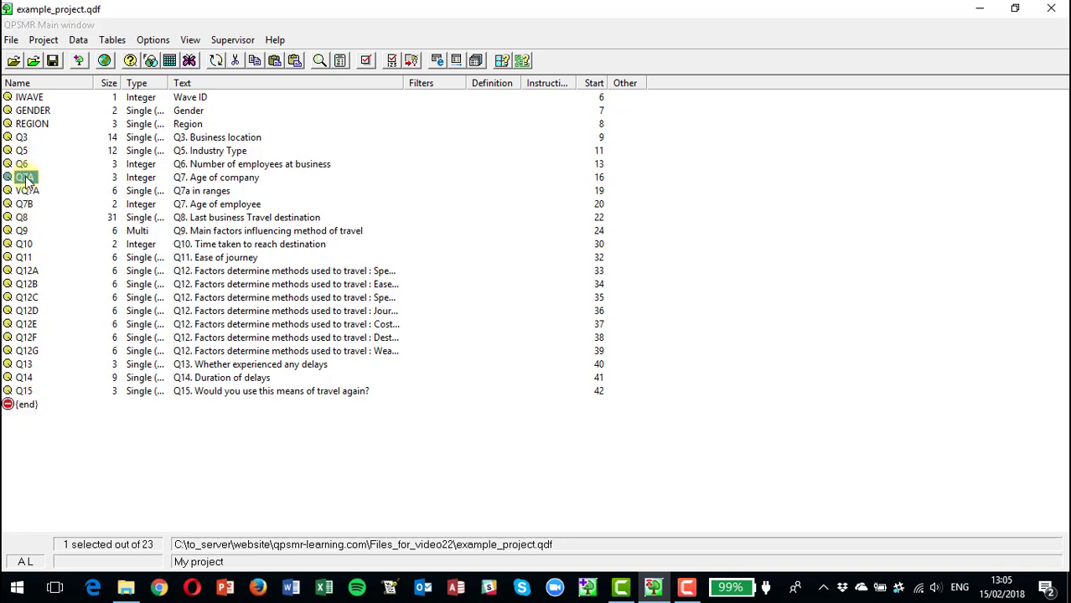
pyautogui.click(44, 40)
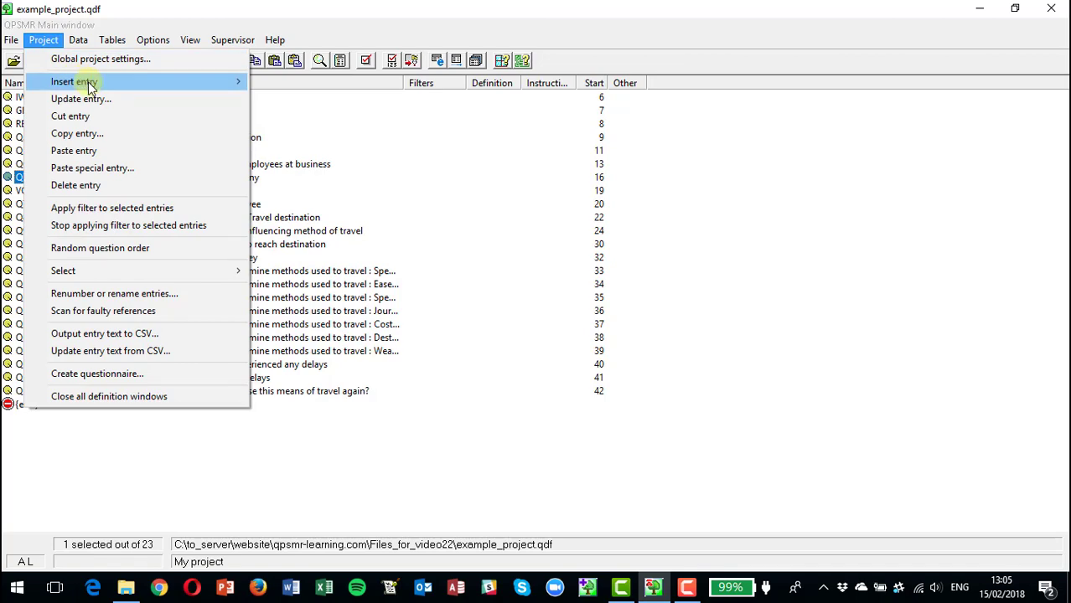
pyautogui.moveTo(93, 82)
pyautogui.click(286, 135)
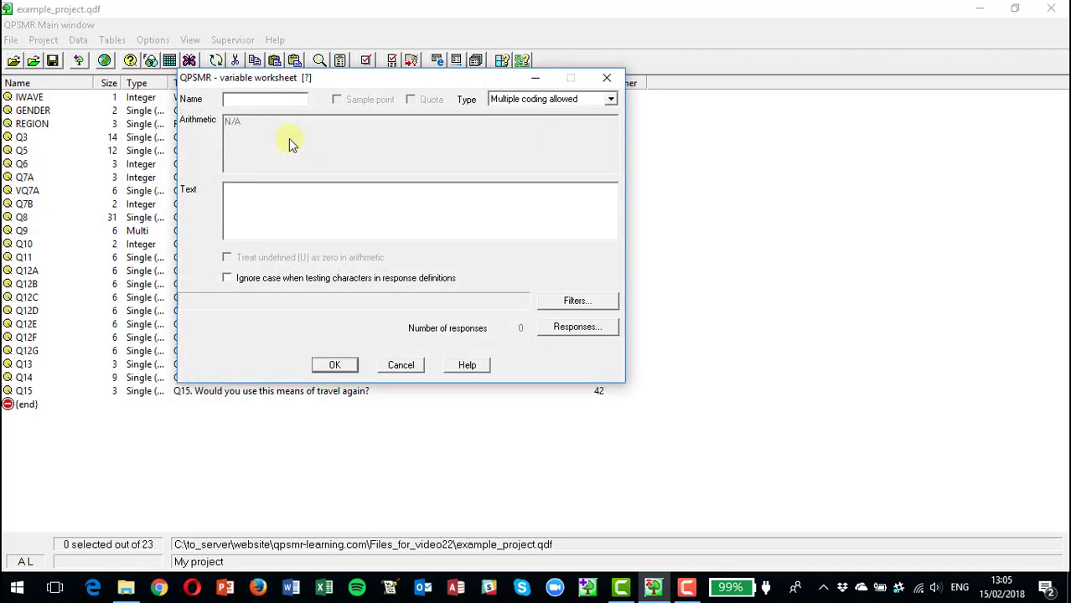
pyautogui.write('VQ6')
pyautogui.click(503, 101)
pyautogui.click(512, 108)
pyautogui.click(310, 206)
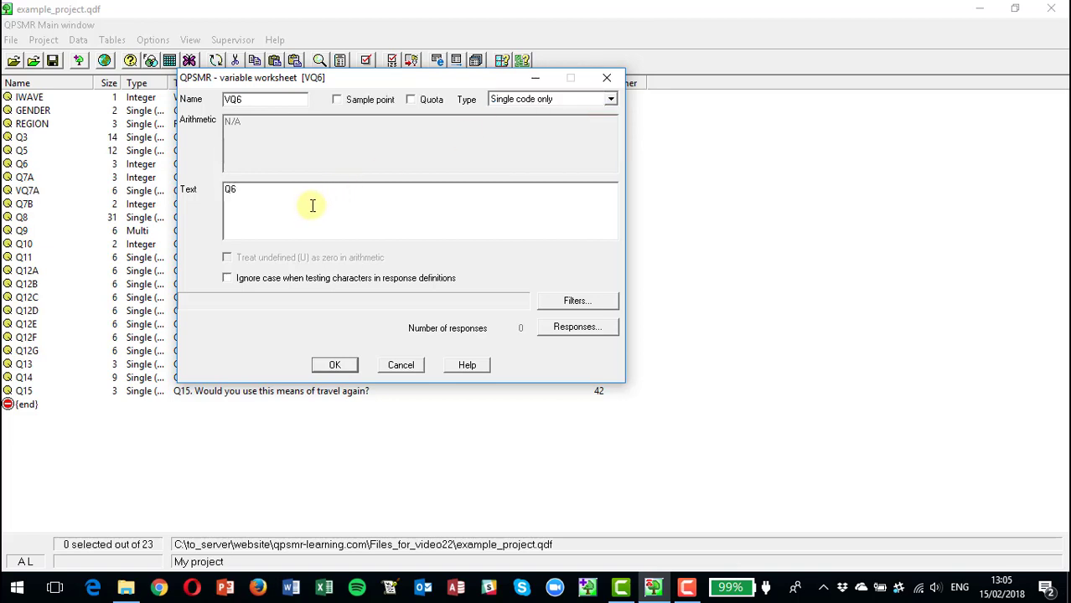
pyautogui.write('nges')
# Add two responses to VQ6, defined as q6/1..200 and q6/201..500.
pyautogui.click(579, 328)
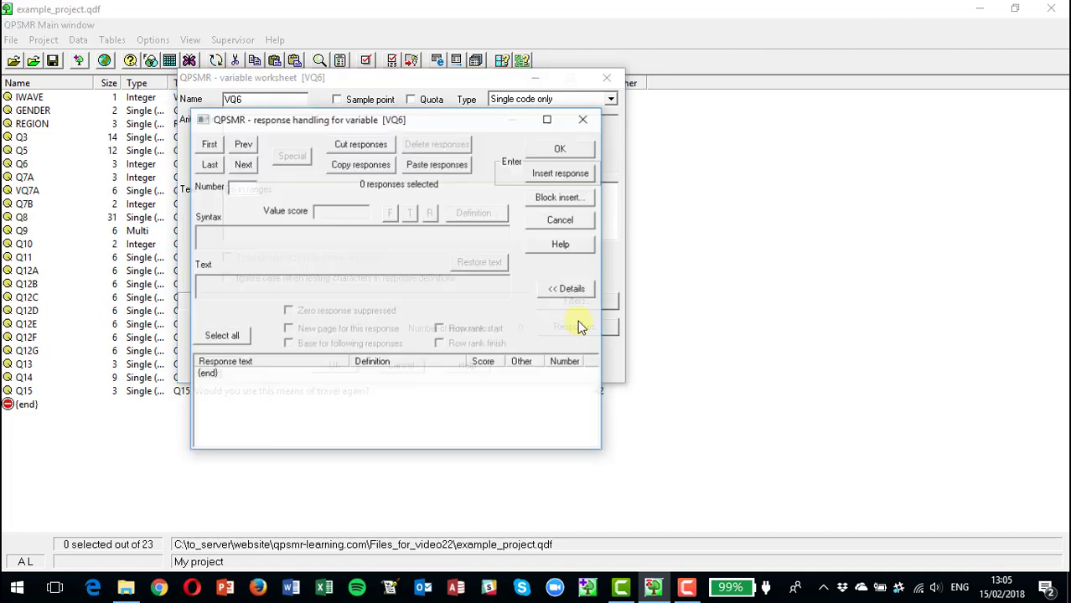
pyautogui.click(573, 175)
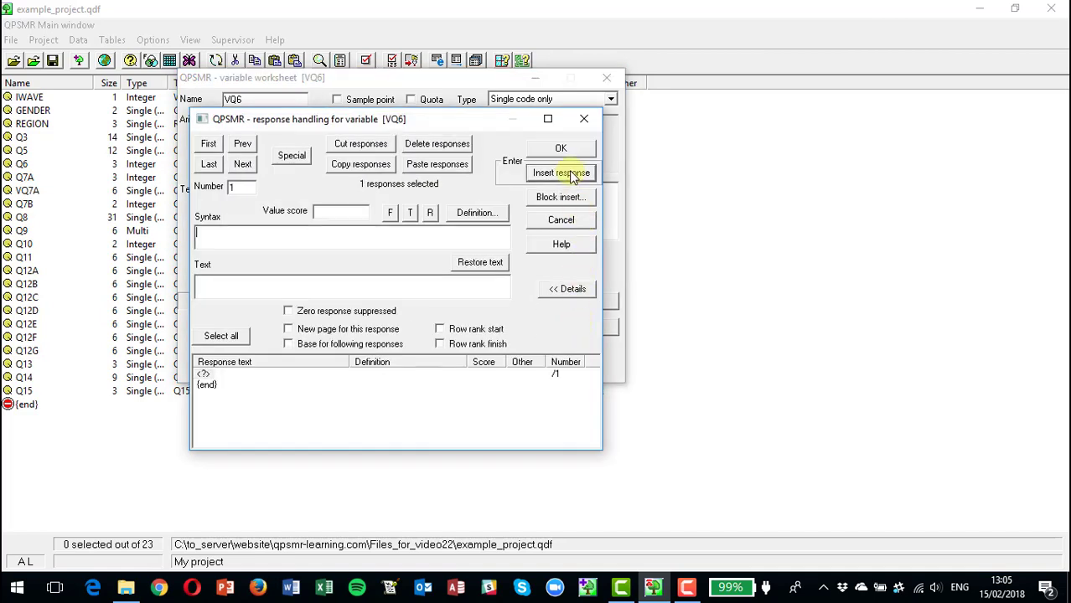
pyautogui.write('1..200')
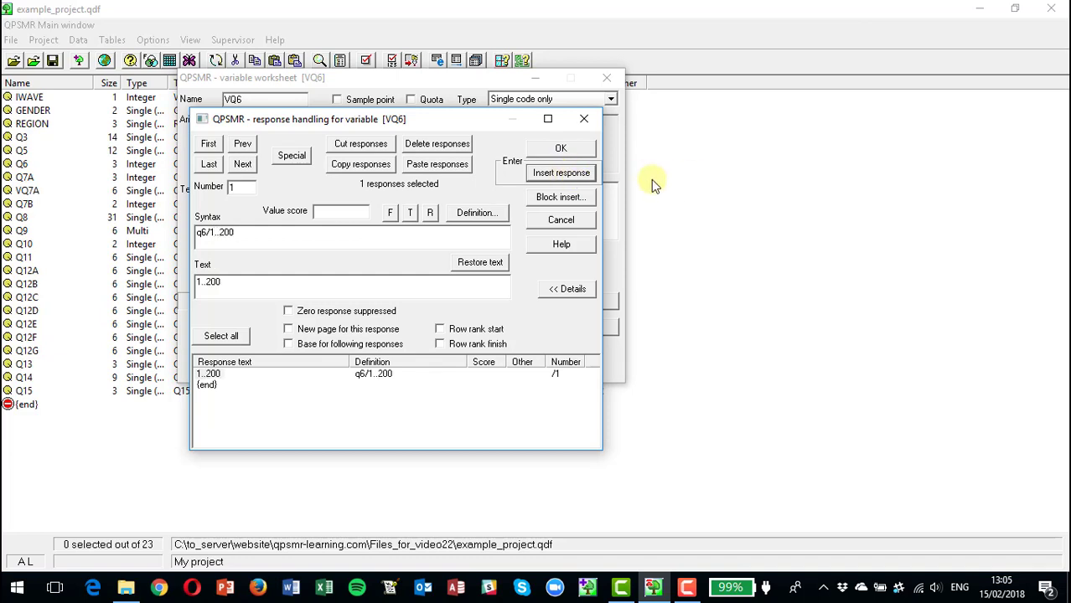
pyautogui.press('Return')
pyautogui.write('q6.')
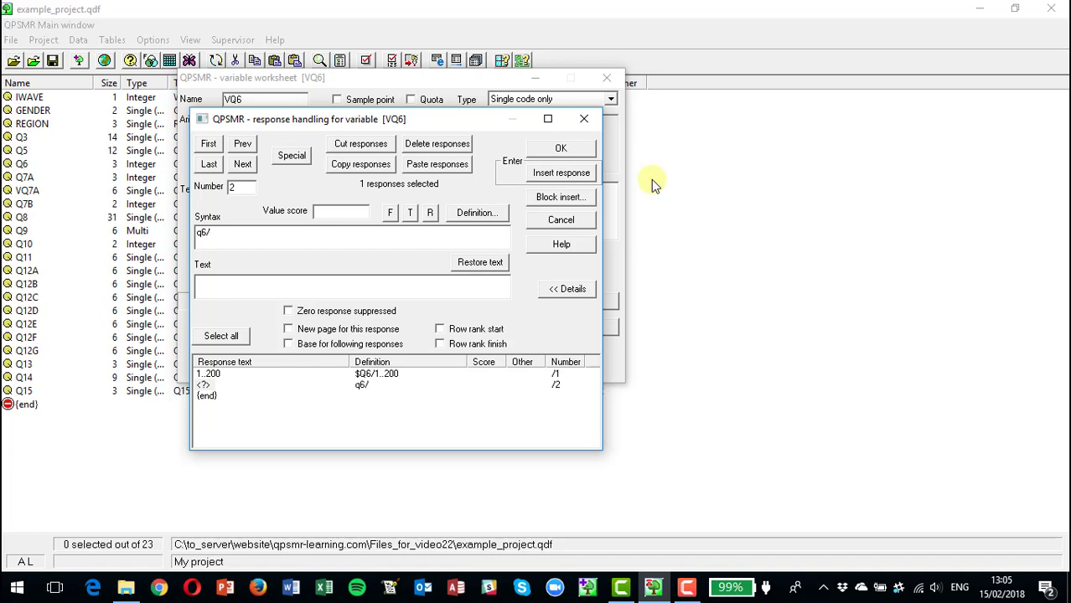
pyautogui.write('201..500')
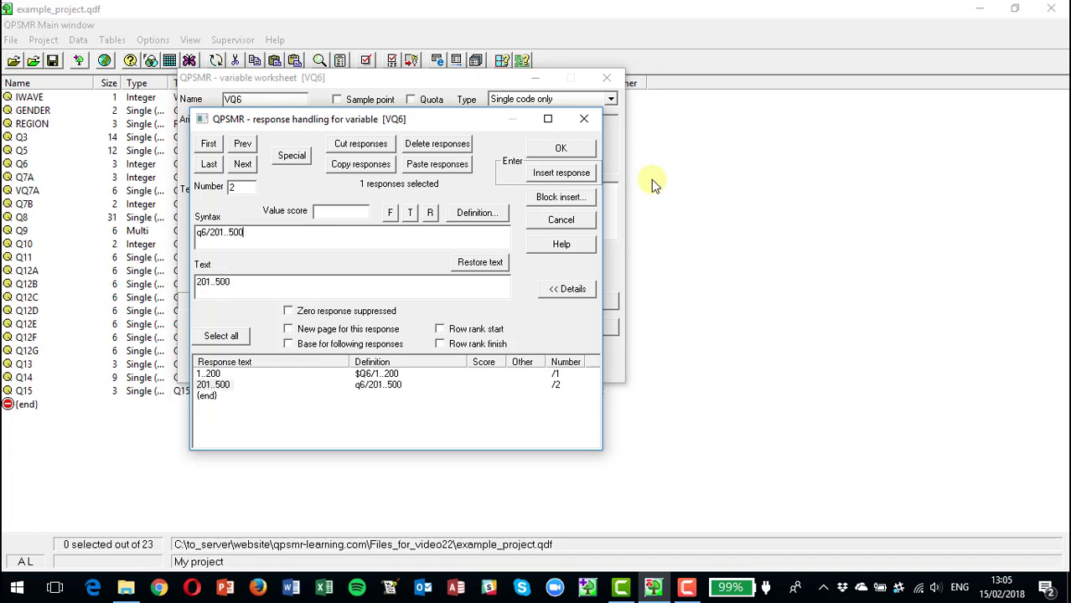
# Add a third VQ6 response with a definition test for Q6 more than 500, and accept the responses and the variable.
pyautogui.click(595, 173)
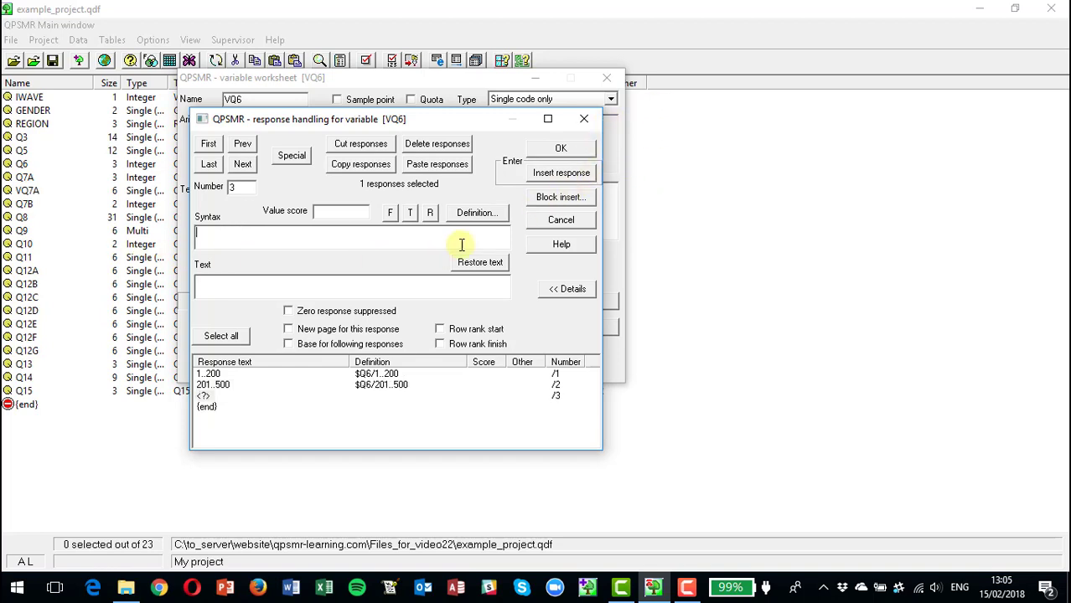
pyautogui.click(478, 213)
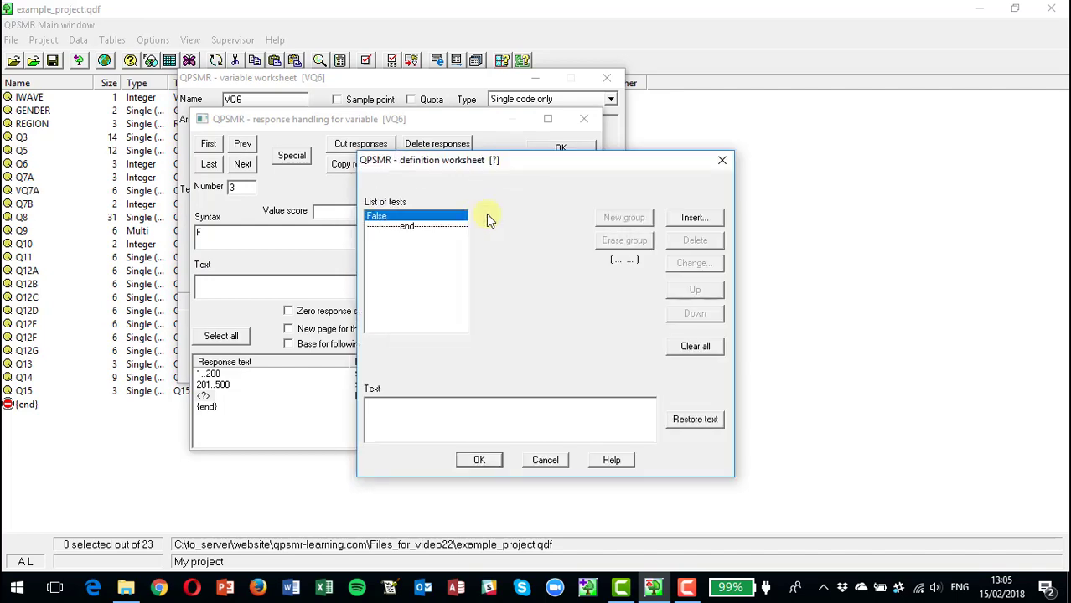
pyautogui.click(695, 217)
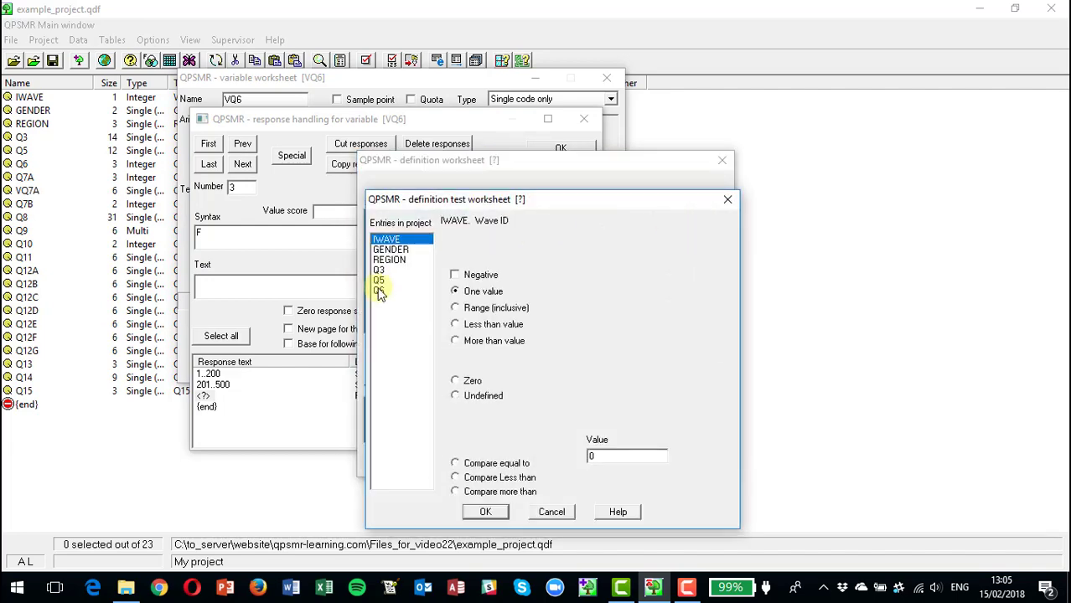
pyautogui.click(382, 290)
pyautogui.click(455, 341)
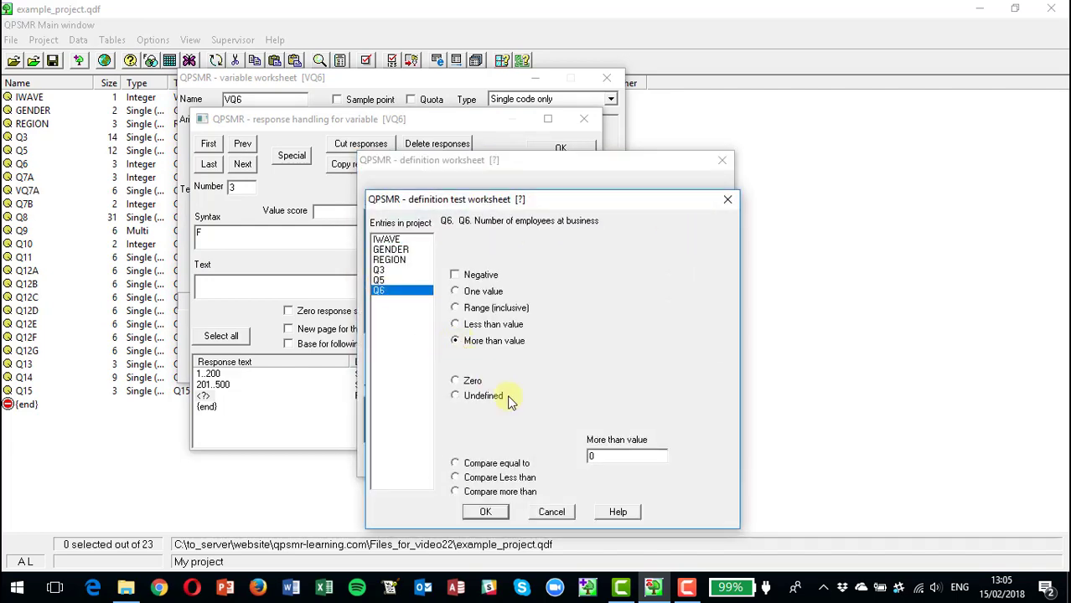
pyautogui.moveTo(618, 457); pyautogui.dragTo(577, 455)
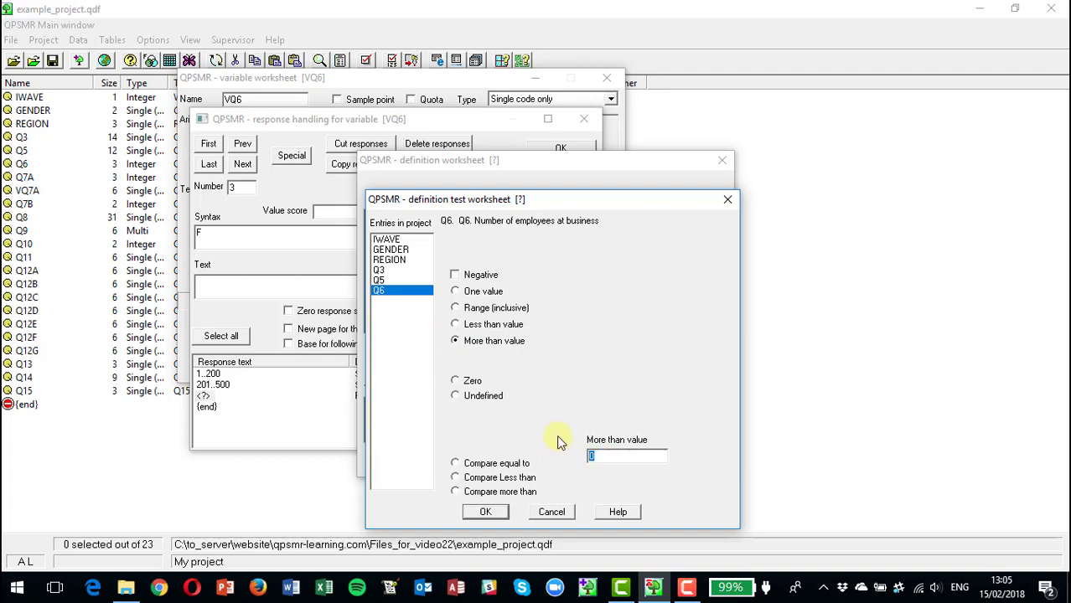
pyautogui.write('500')
pyautogui.click(482, 513)
pyautogui.click(490, 460)
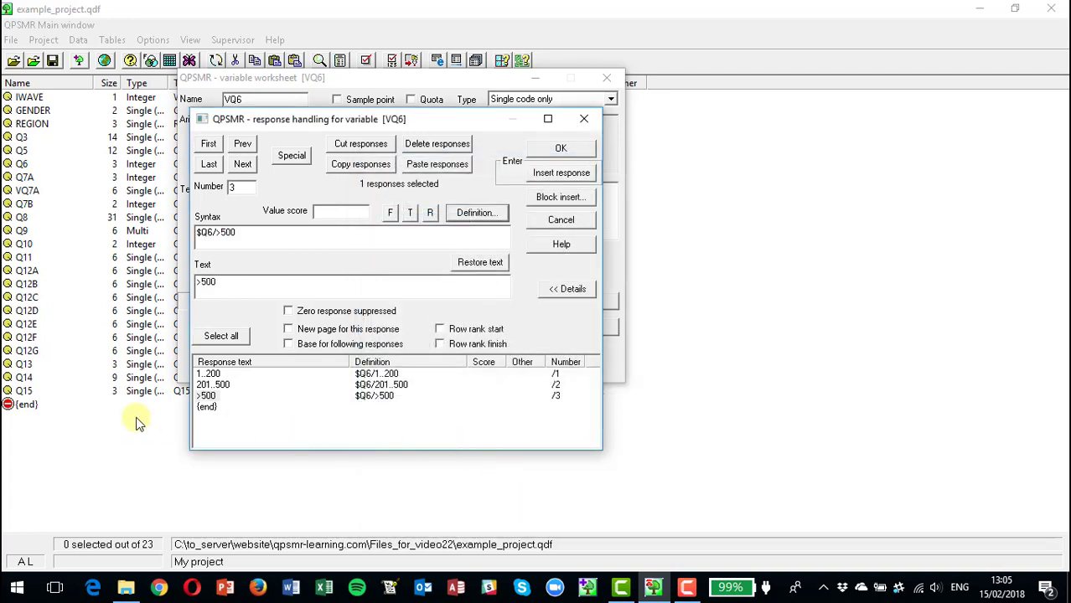
pyautogui.click(559, 147)
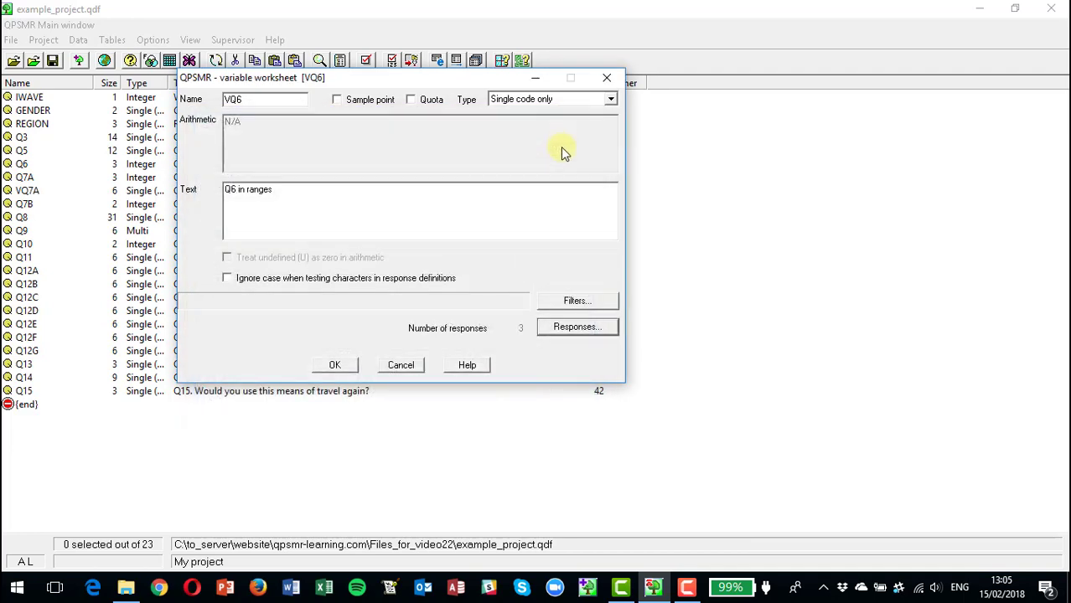
pyautogui.click(337, 366)
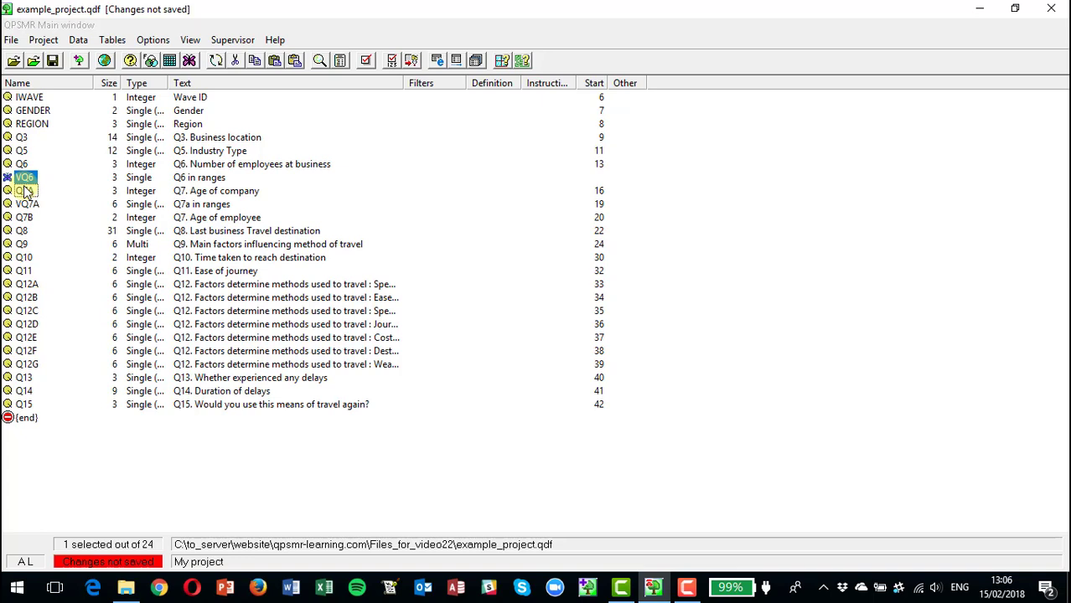
# Insert a variable named ANALYSIS_BREAKS at the end of the project and enter matching descriptive text.
pyautogui.click(27, 422)
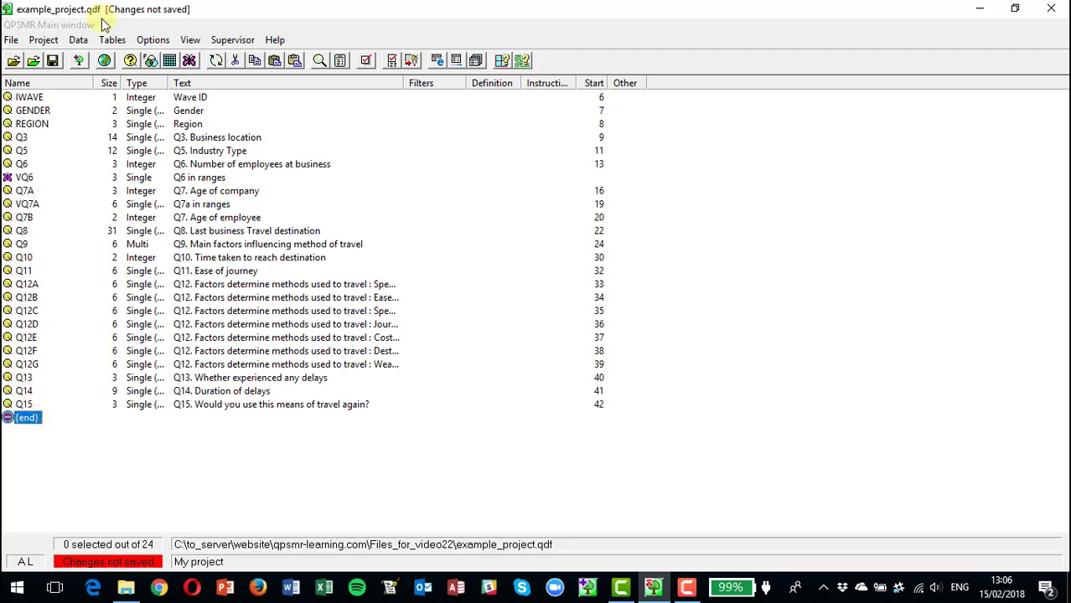
pyautogui.click(41, 43)
pyautogui.moveTo(107, 92)
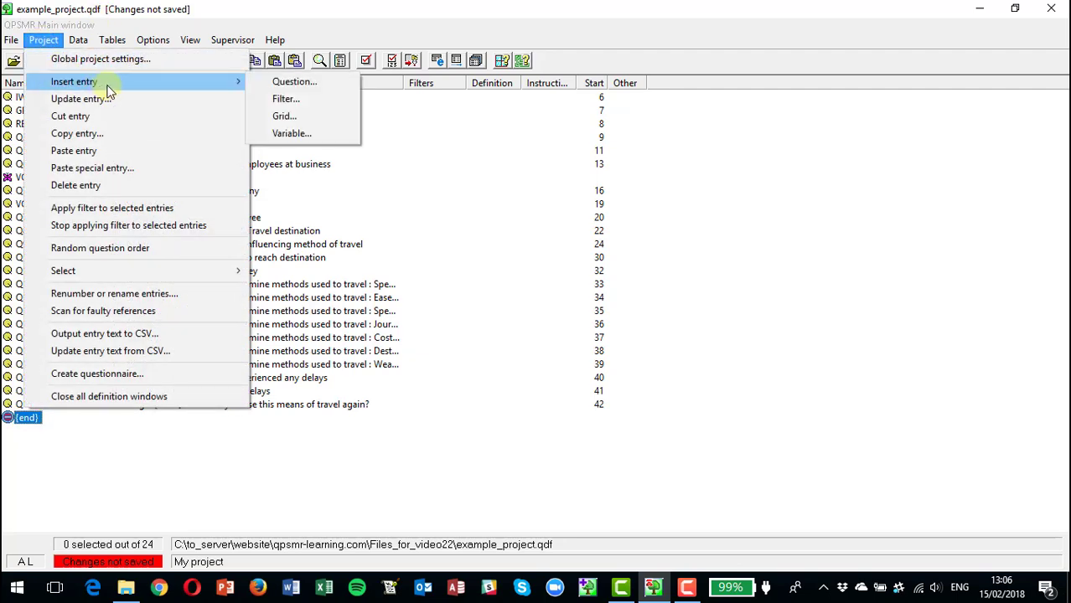
pyautogui.click(299, 135)
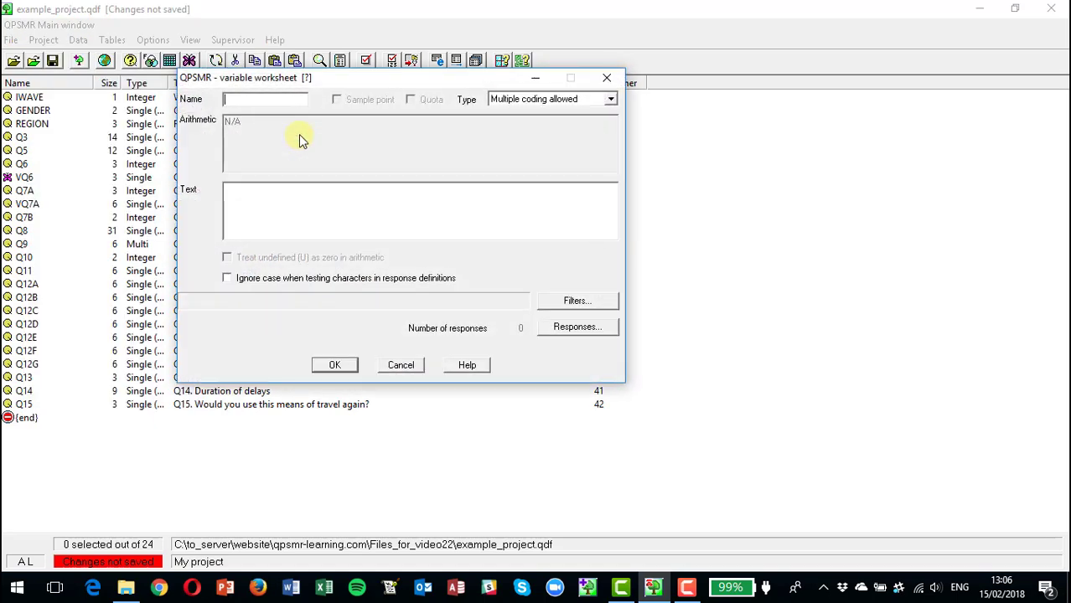
pyautogui.write('ANALYSIS')
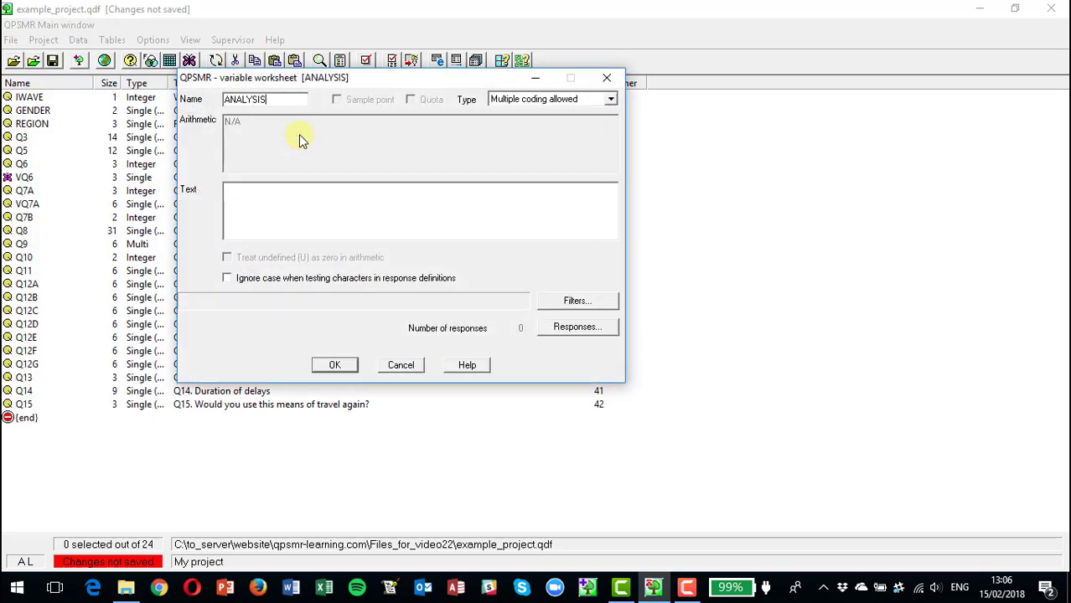
pyautogui.write('_BREAKS')
pyautogui.click(268, 202)
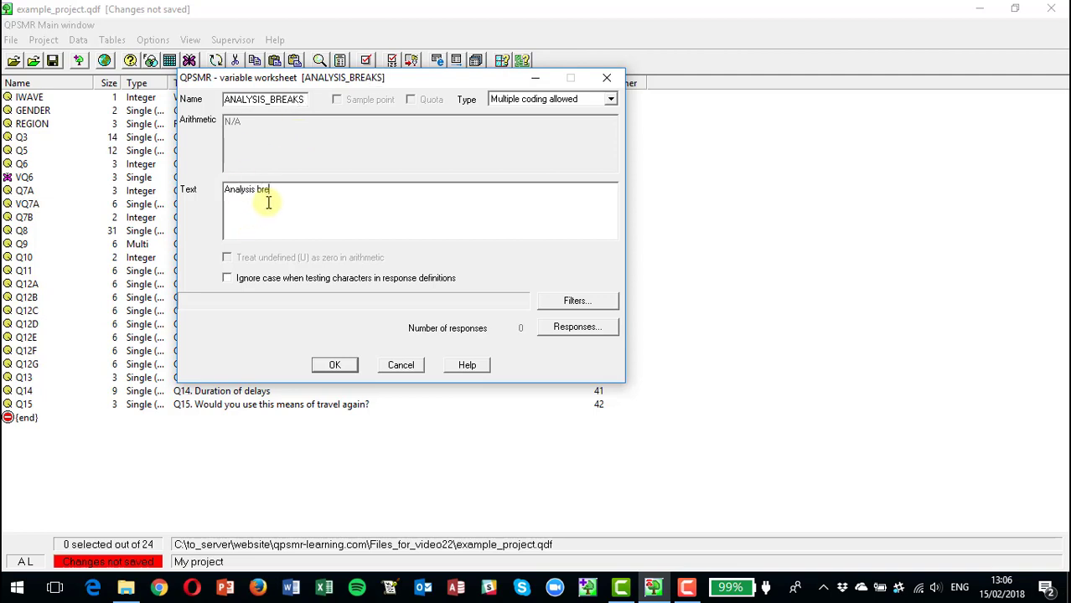
# Block insert the responses of GENDER and REGION into the ANALYSIS_BREAKS variable as single entries.
pyautogui.click(576, 327)
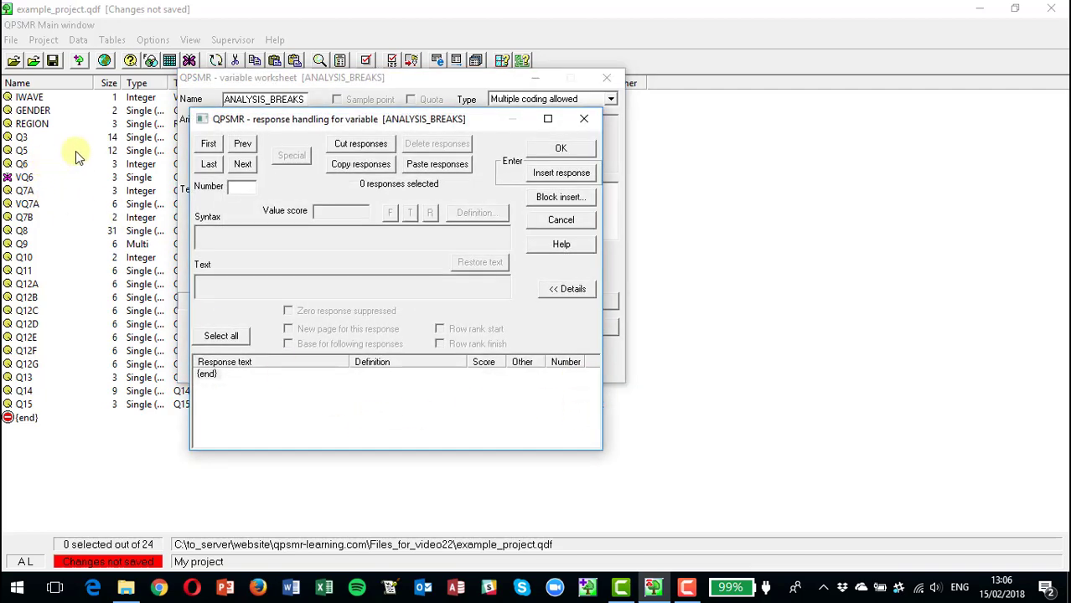
pyautogui.click(560, 197)
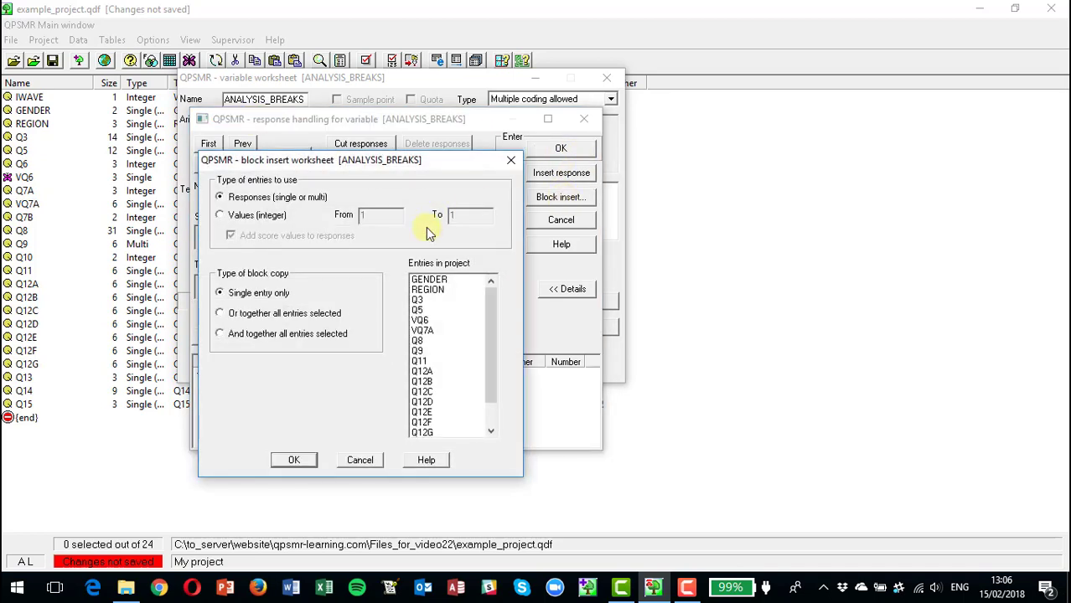
pyautogui.click(429, 280)
pyautogui.click(294, 460)
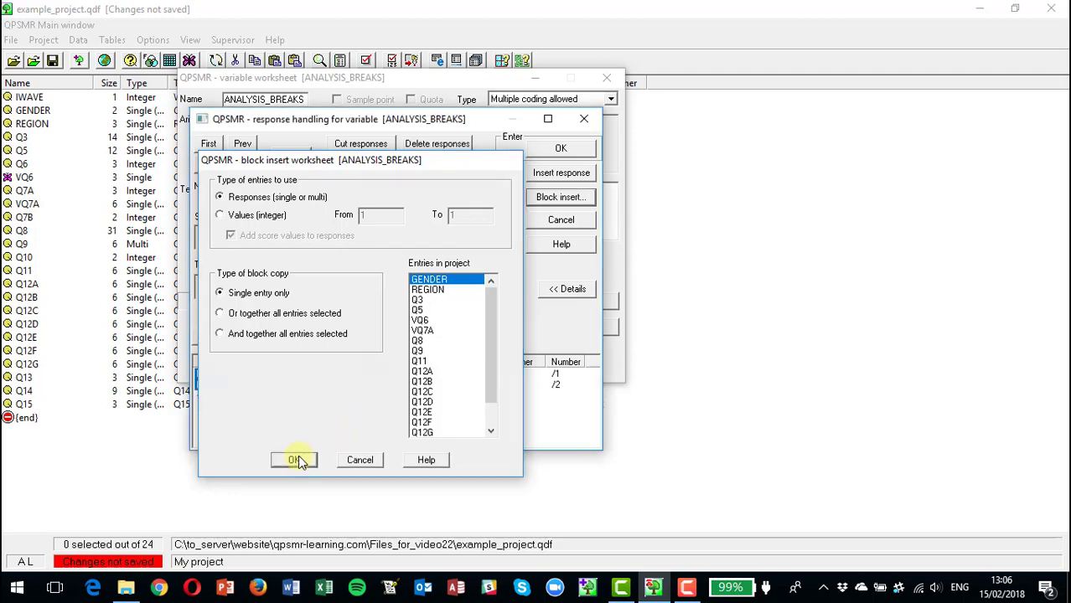
pyautogui.click(560, 197)
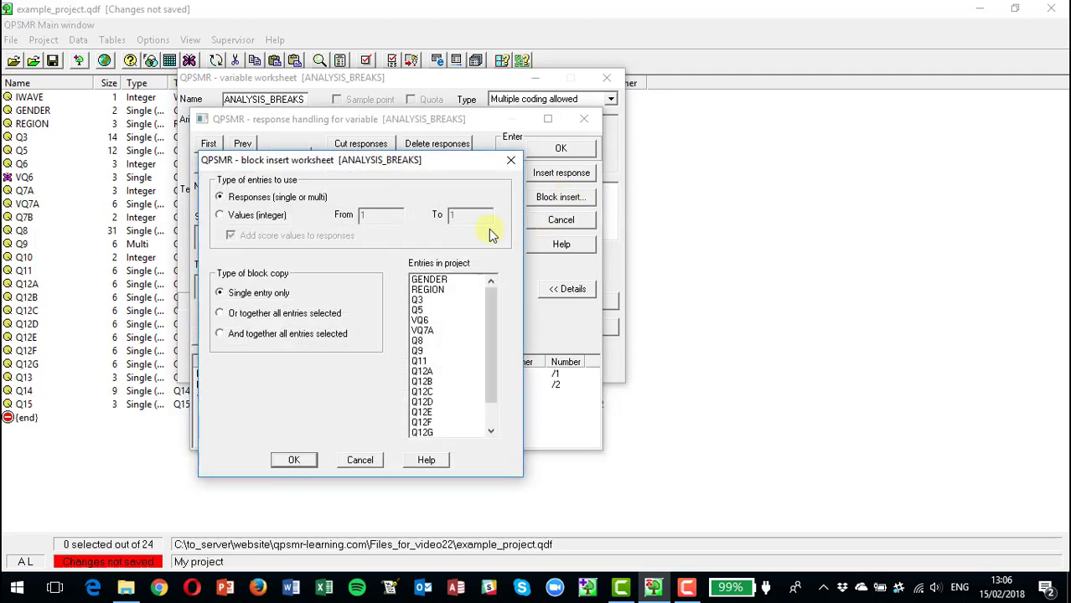
pyautogui.click(427, 289)
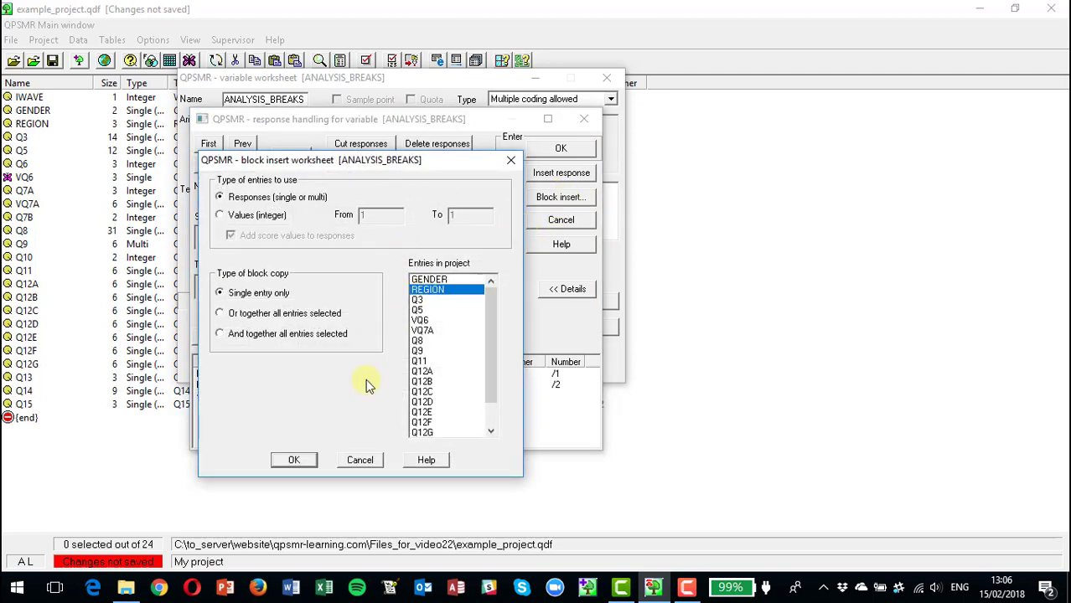
pyautogui.click(294, 460)
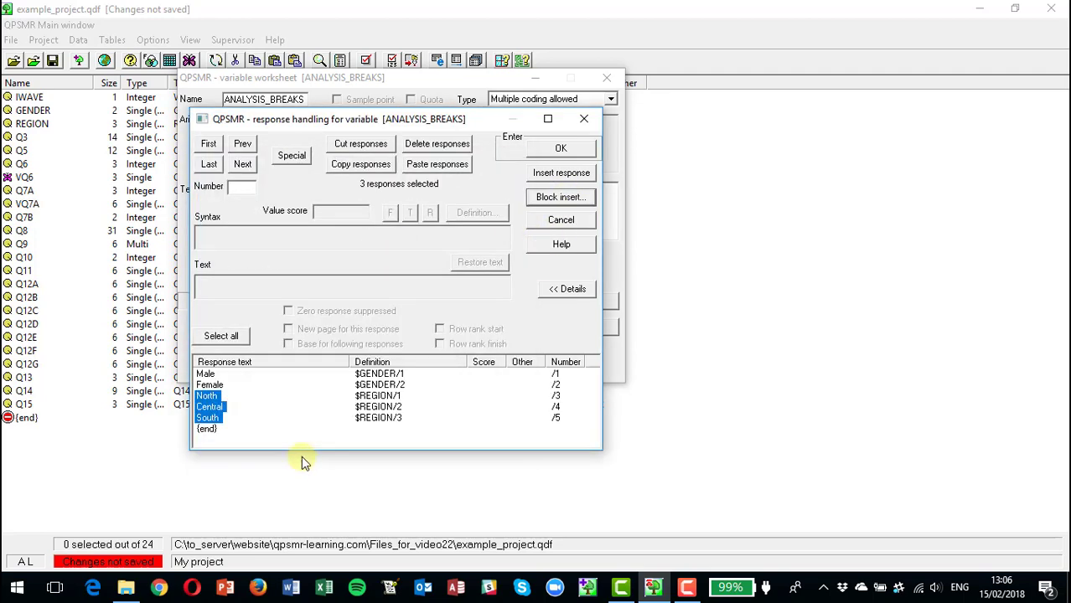
# Add USA and NOT USA responses to ANALYSIS_BREAKS, defined as q3/2 and q3/not 2, and accept the response list.
pyautogui.click(562, 172)
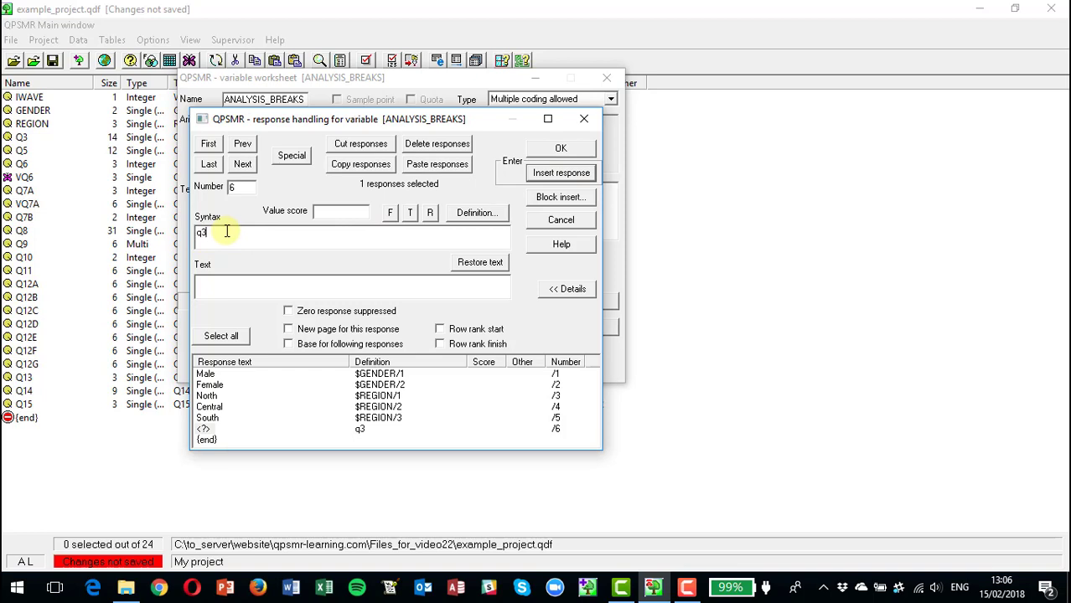
pyautogui.write('q3/2')
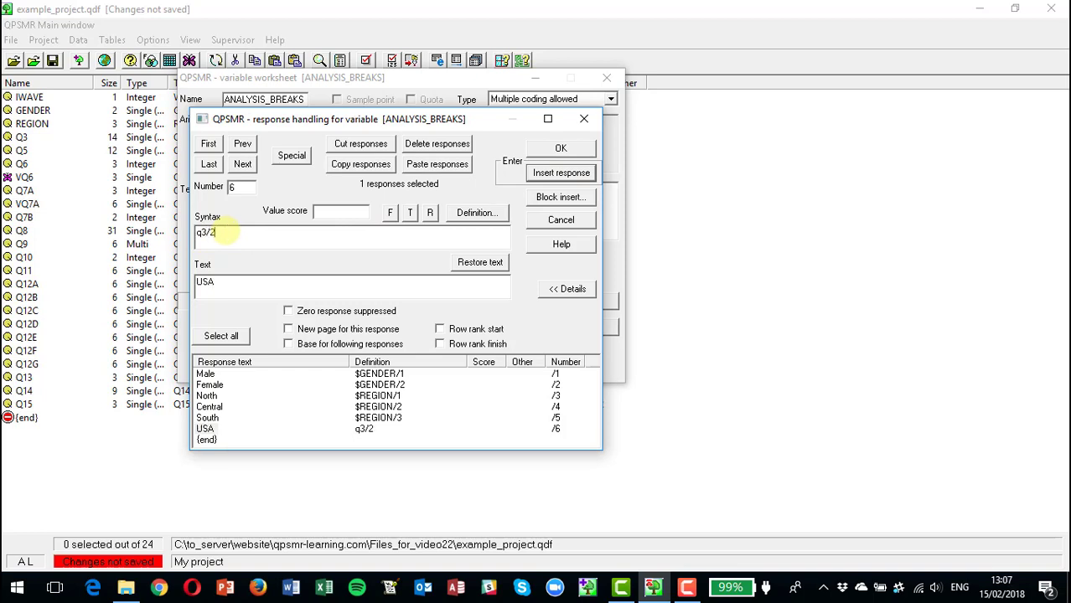
pyautogui.click(567, 173)
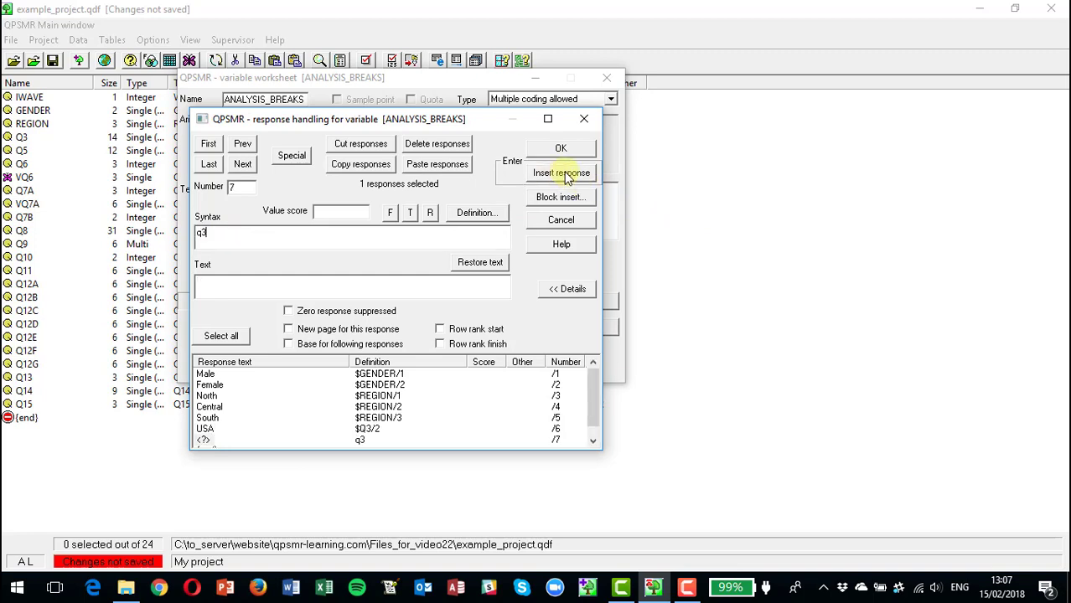
pyautogui.write('q3/not 2')
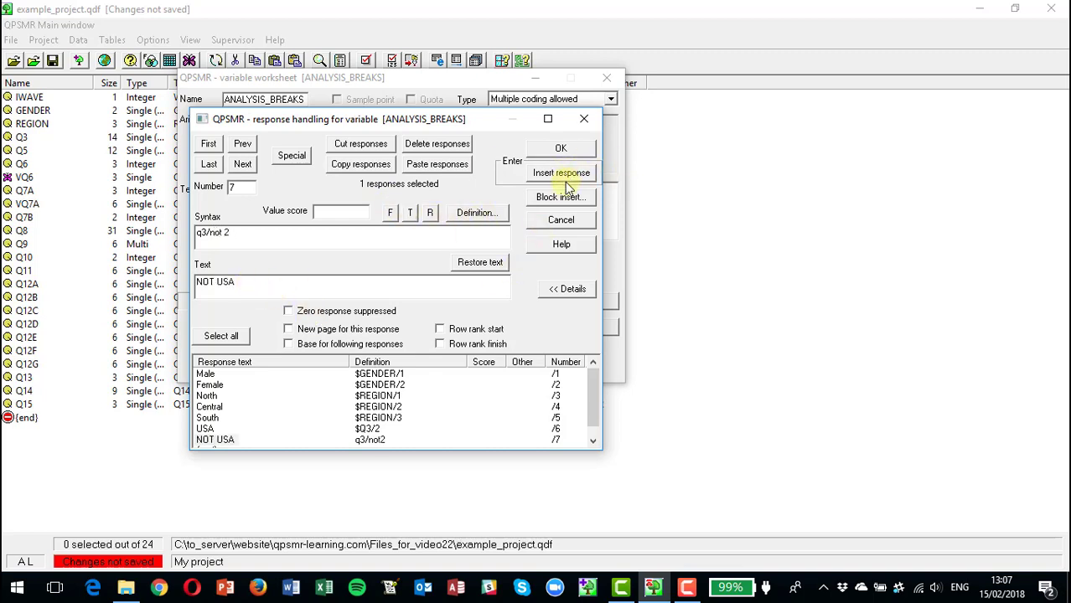
pyautogui.click(568, 151)
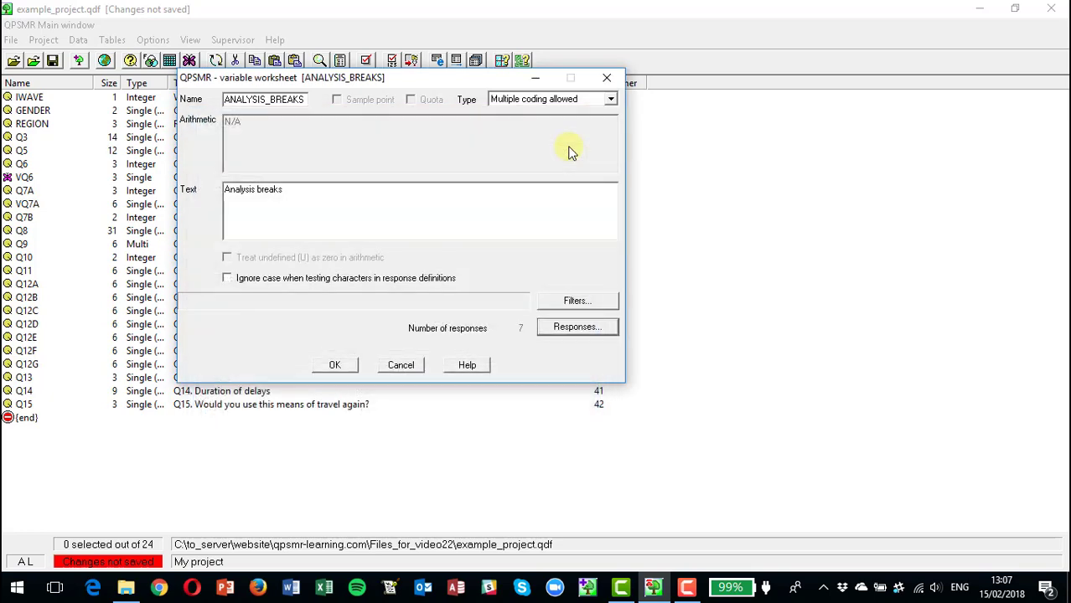
# Insert a response before USA in ANALYSIS_BREAKS, defined as region/2..3 with the text Central/South.
pyautogui.click(574, 328)
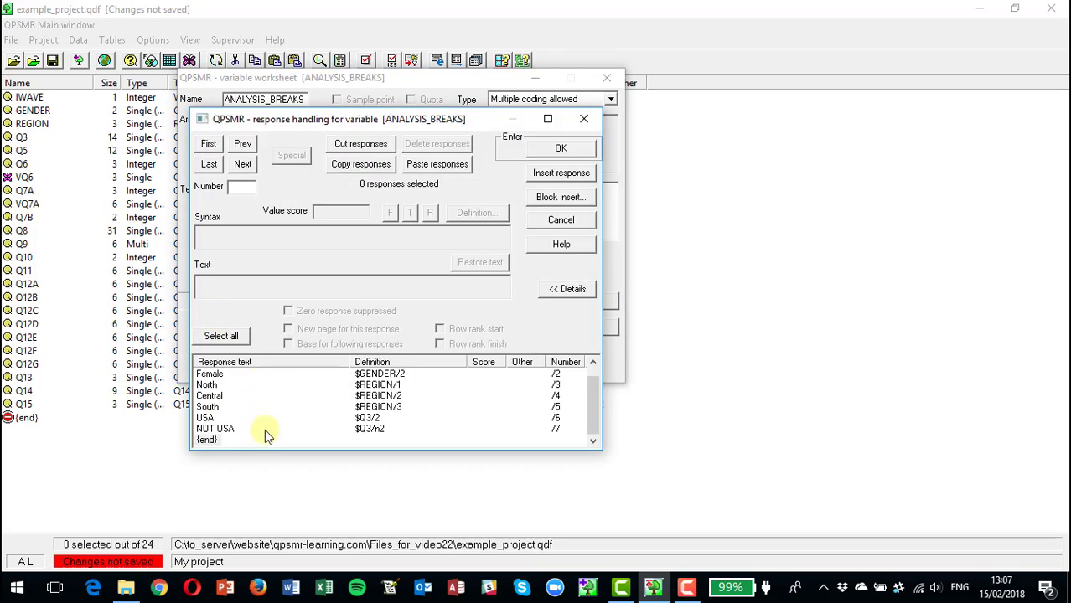
pyautogui.click(206, 418)
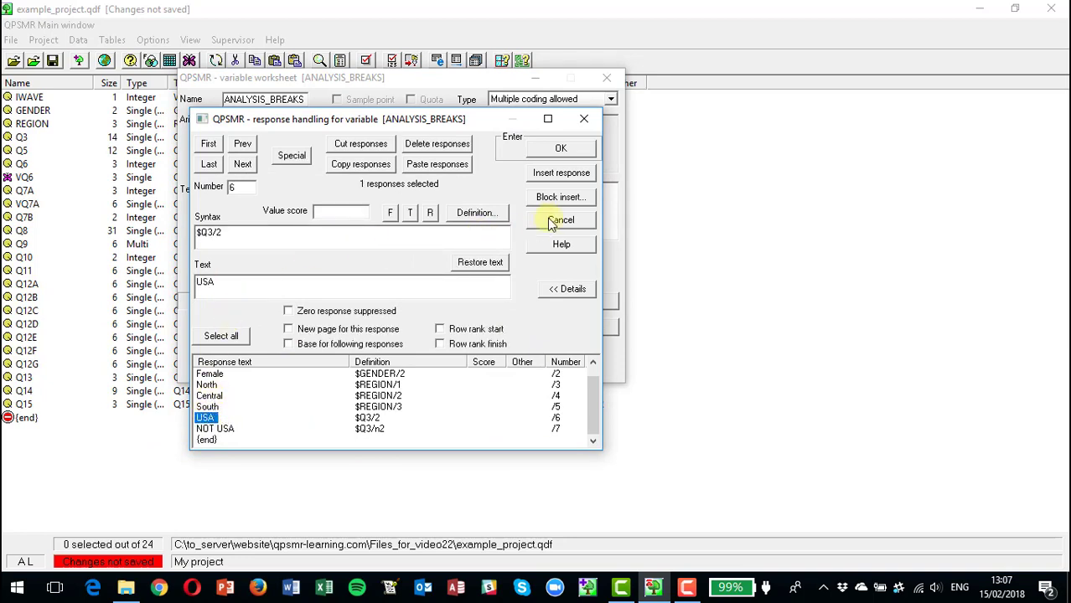
pyautogui.click(560, 173)
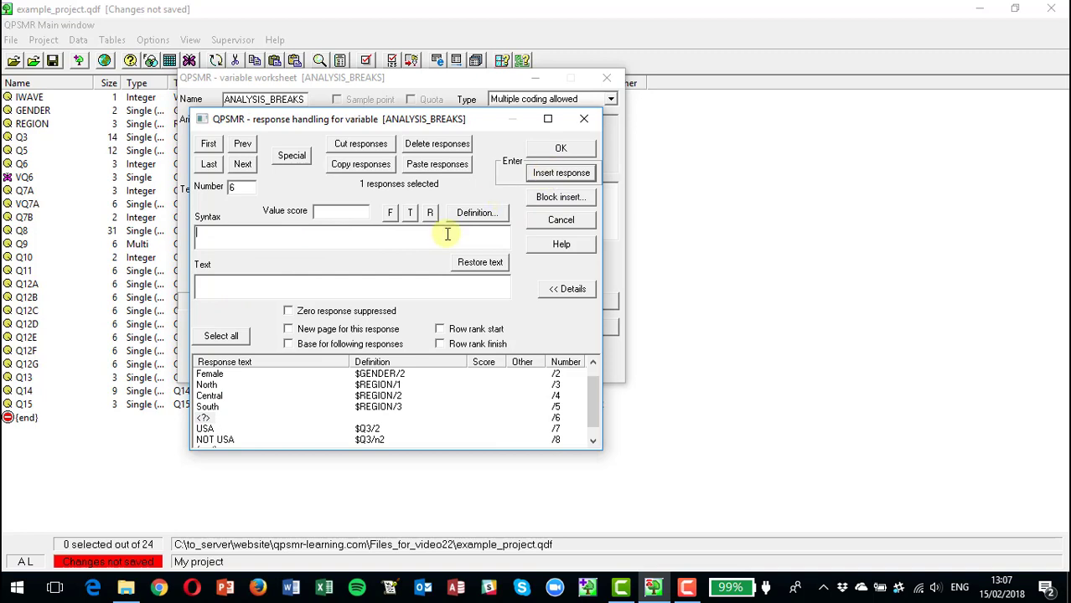
pyautogui.write('region/')
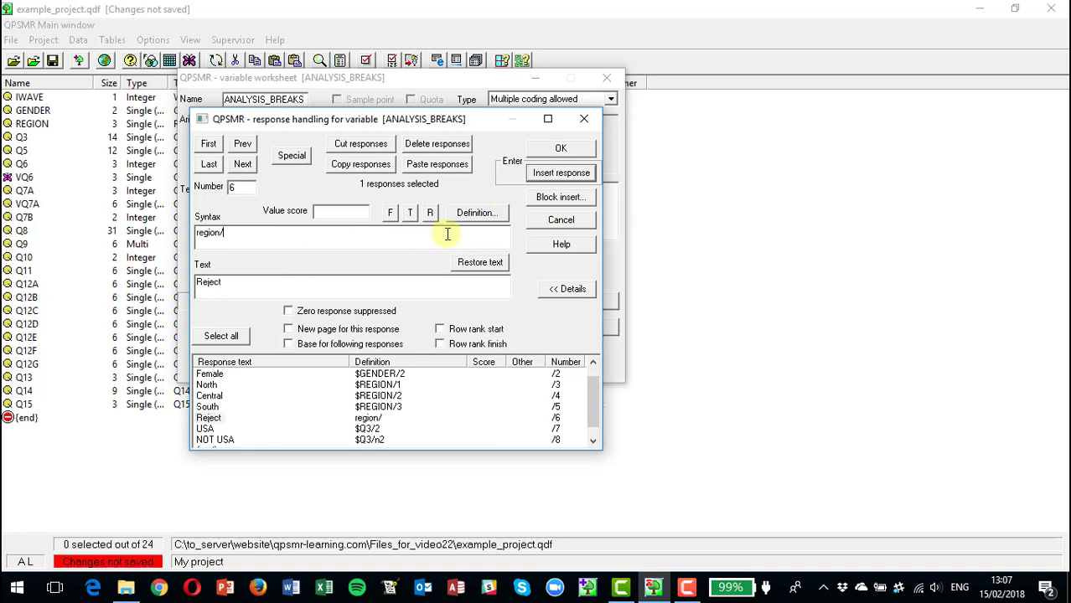
pyautogui.write('2..3')
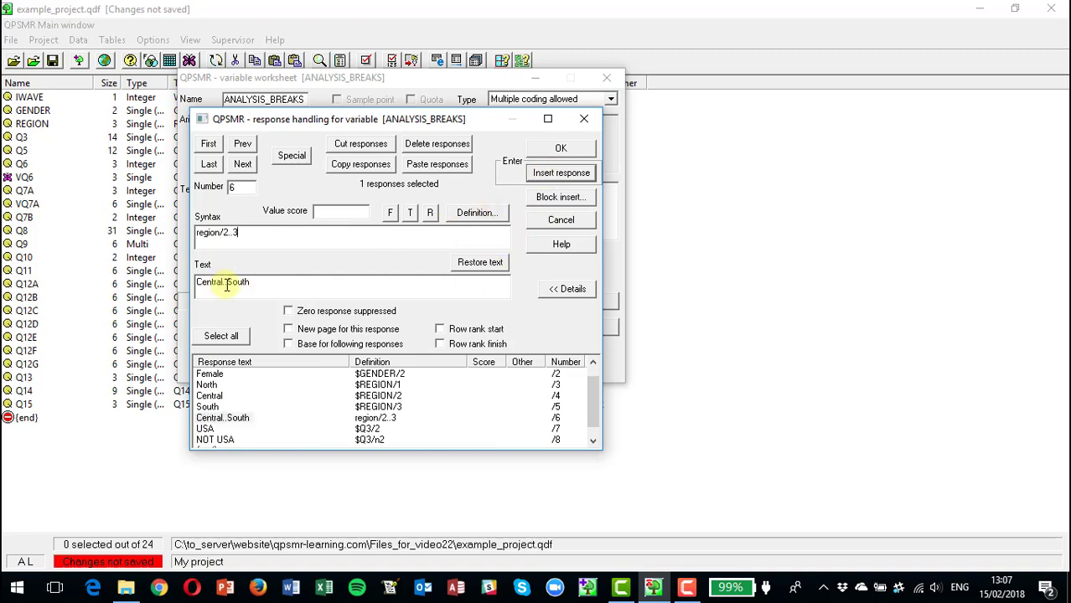
pyautogui.moveTo(226, 282); pyautogui.dragTo(234, 282)
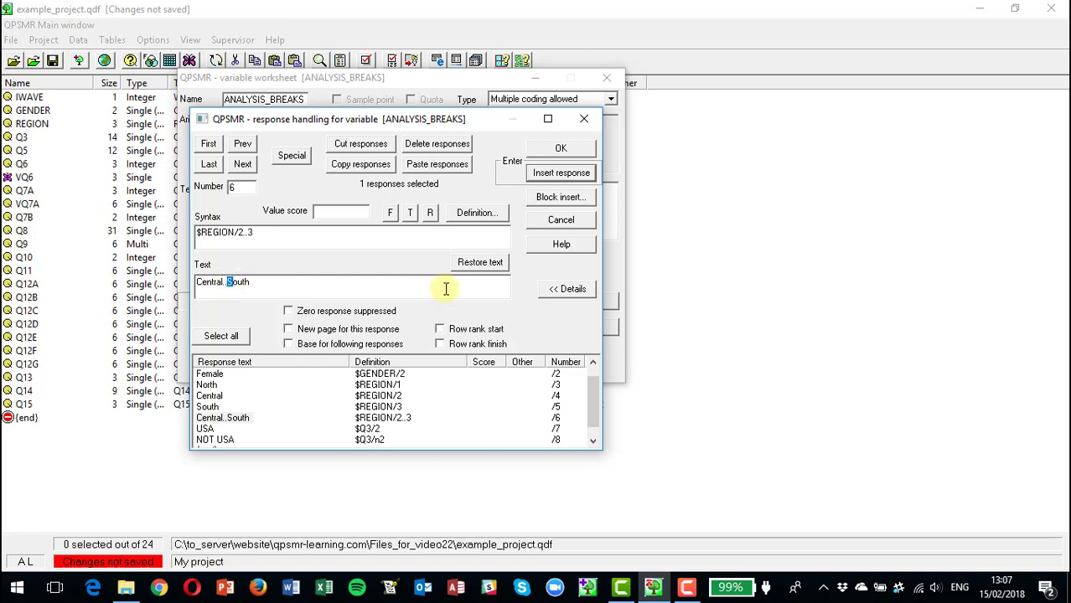
pyautogui.write('/')
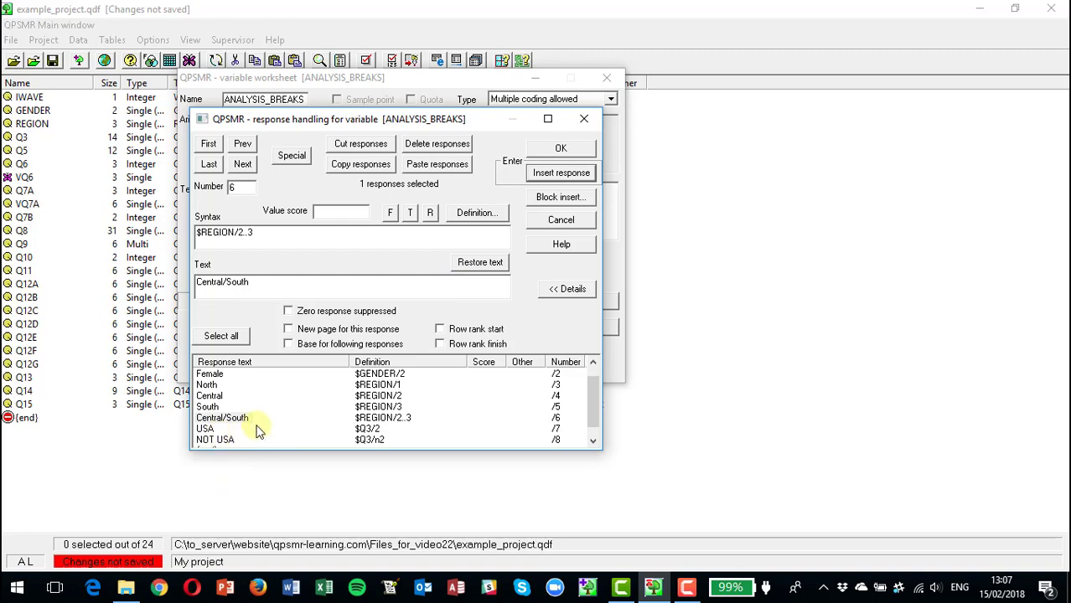
# Add the group heading GENDER\ in front of the Male response text.
pyautogui.click(220, 418)
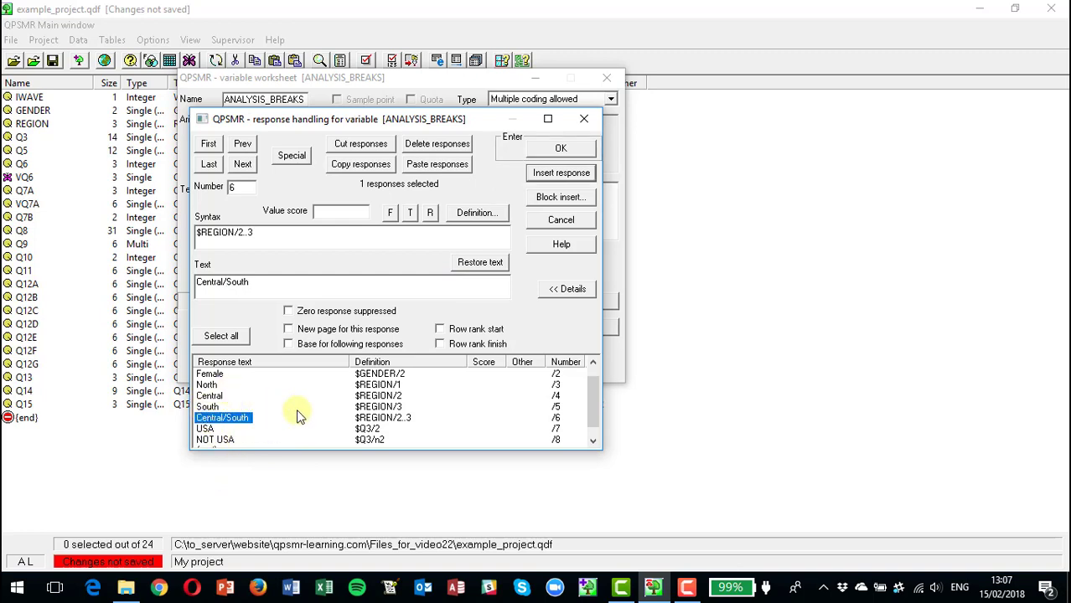
pyautogui.scroll(1, 294, 411)
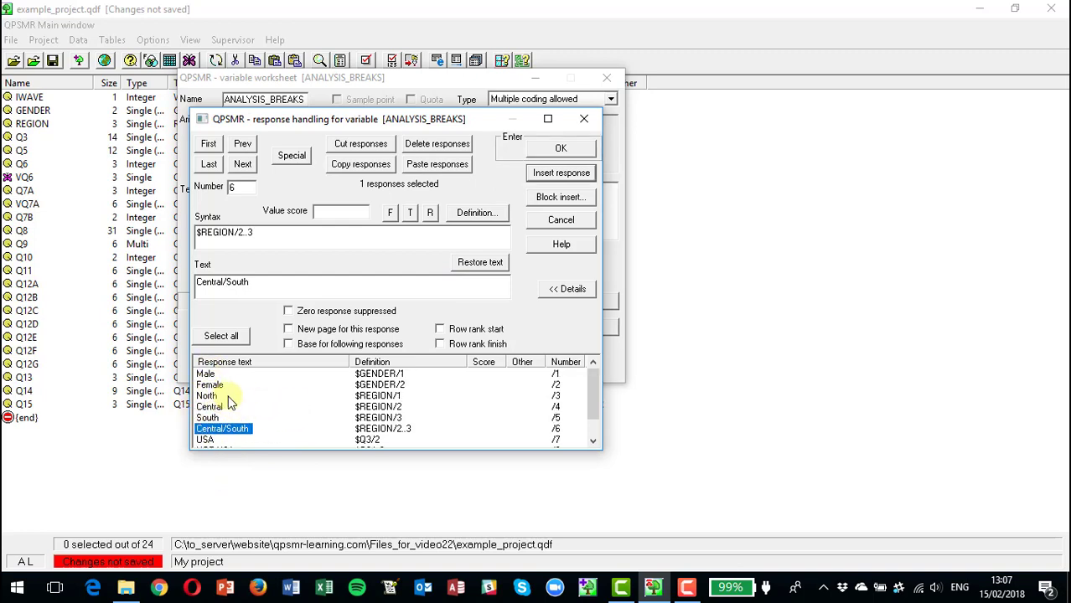
pyautogui.click(206, 374)
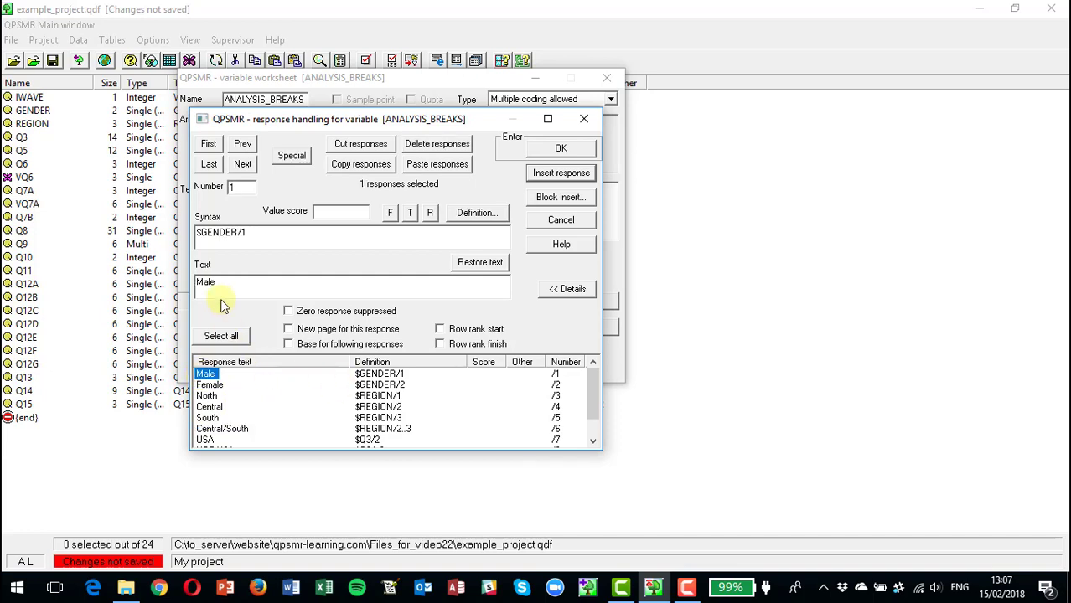
pyautogui.click(198, 283)
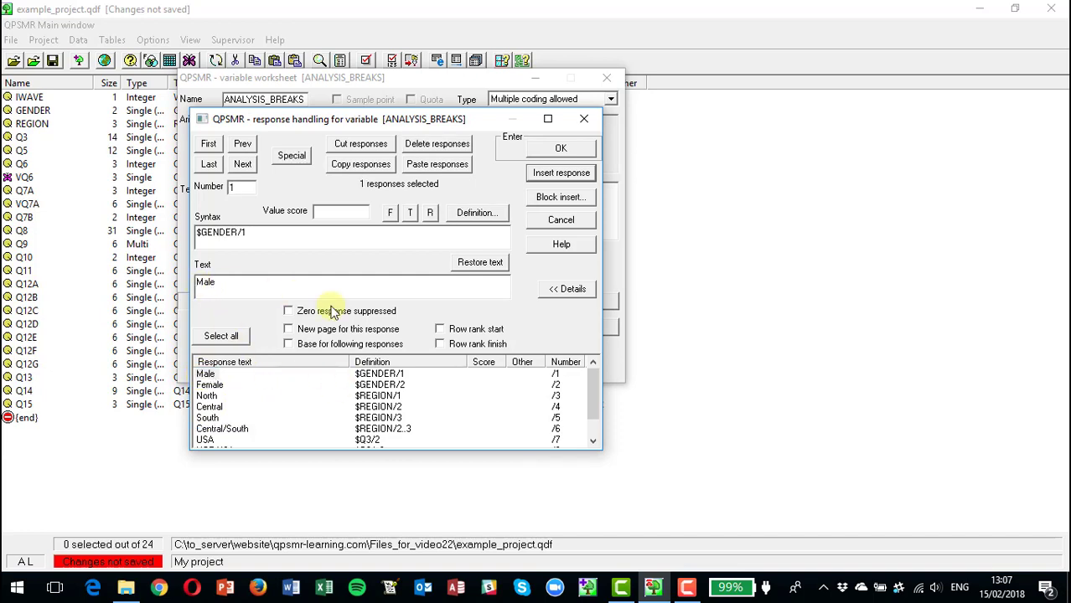
pyautogui.write('GENDER')
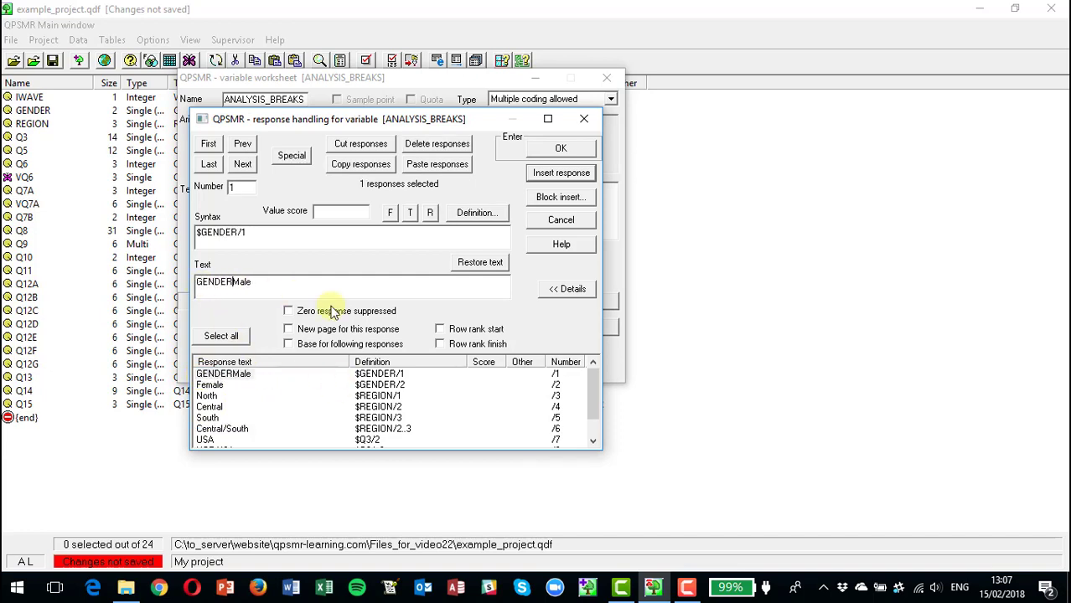
pyautogui.write('\\')
# Add the group heading REGION\ in front of the North response text.
pyautogui.click(207, 395)
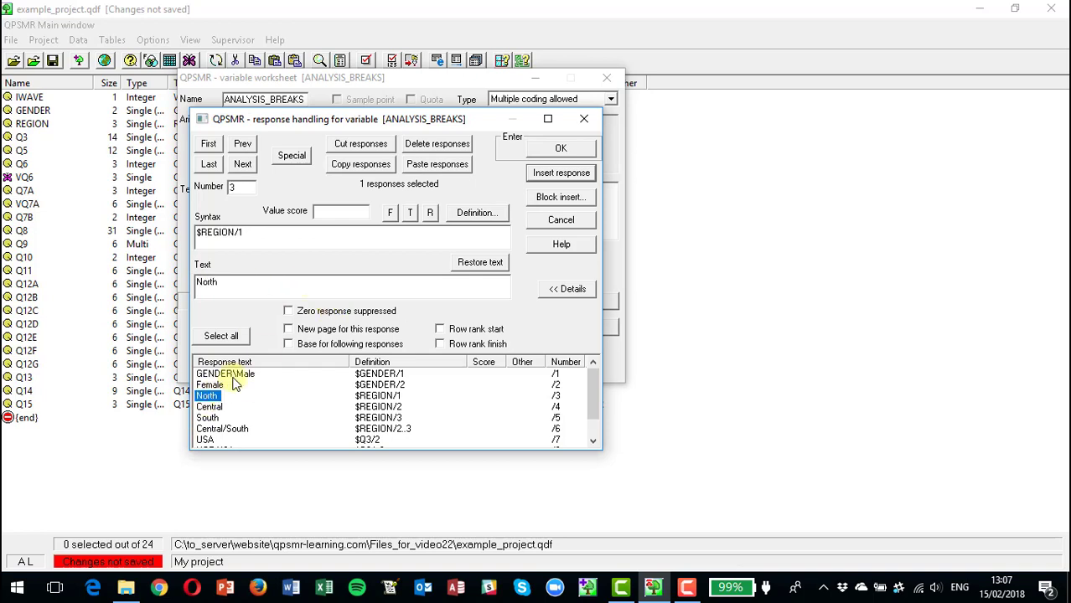
pyautogui.click(197, 284)
pyautogui.write('REGION')
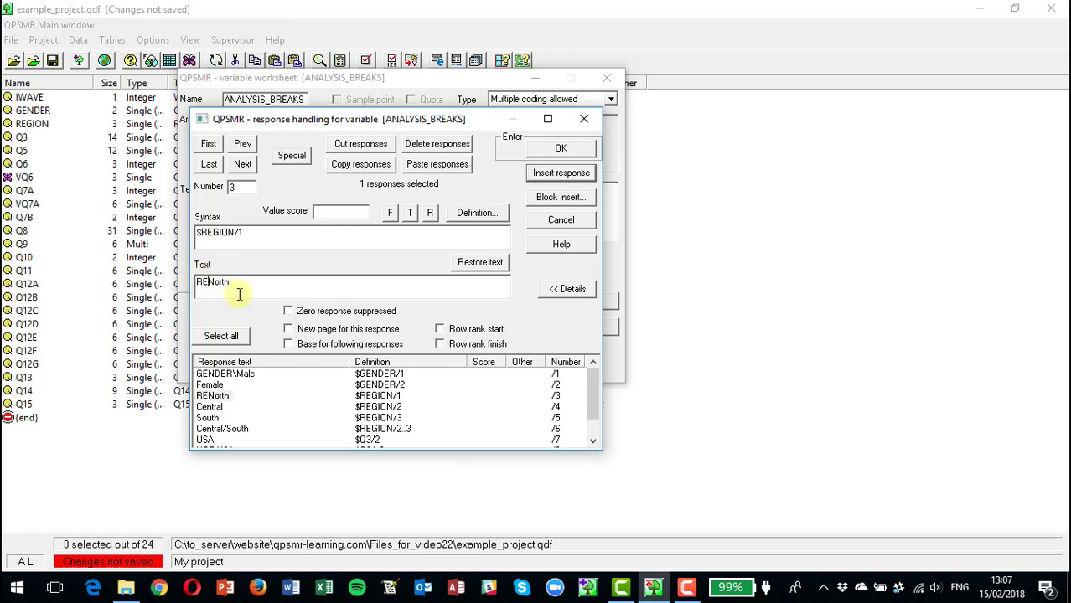
pyautogui.write('\\')
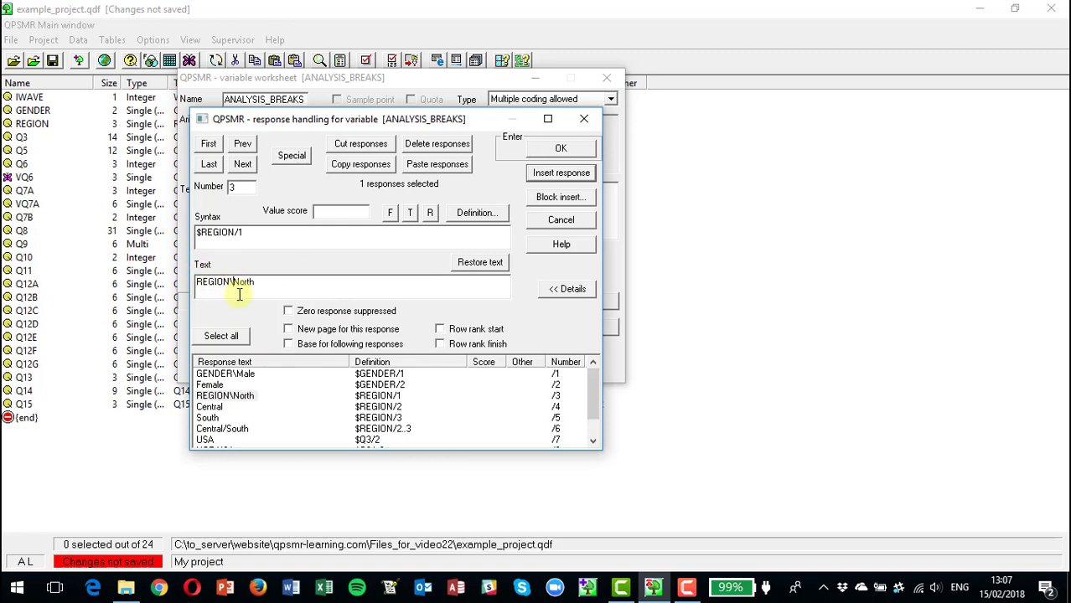
# Add the group heading COUNTRY\ in front of the USA response text, and accept the responses and the variable.
pyautogui.click(220, 440)
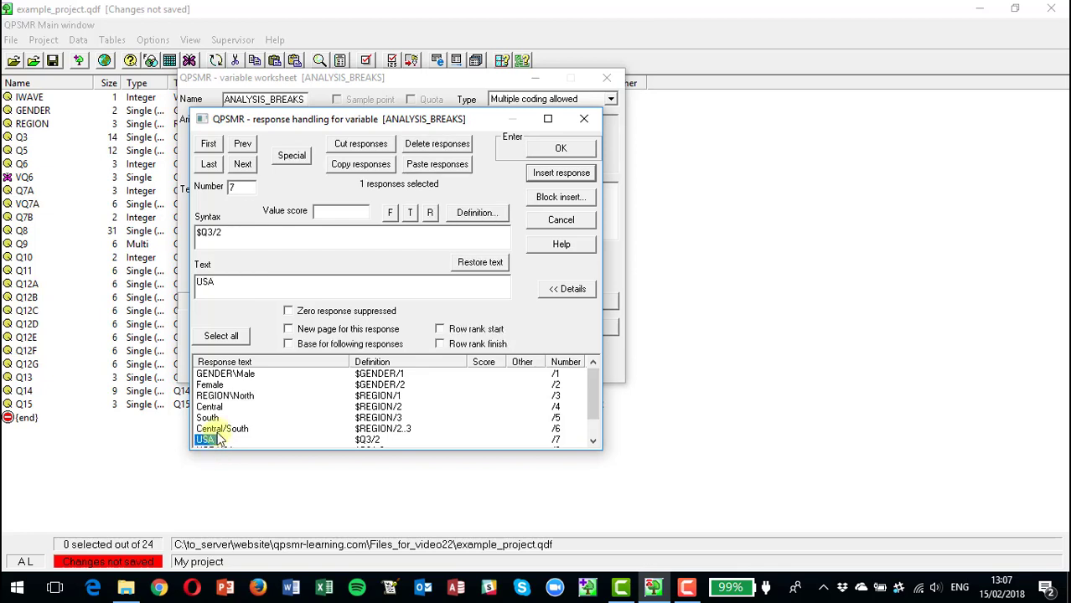
pyautogui.click(198, 283)
pyautogui.write('CON')
pyautogui.press('BackSpace')
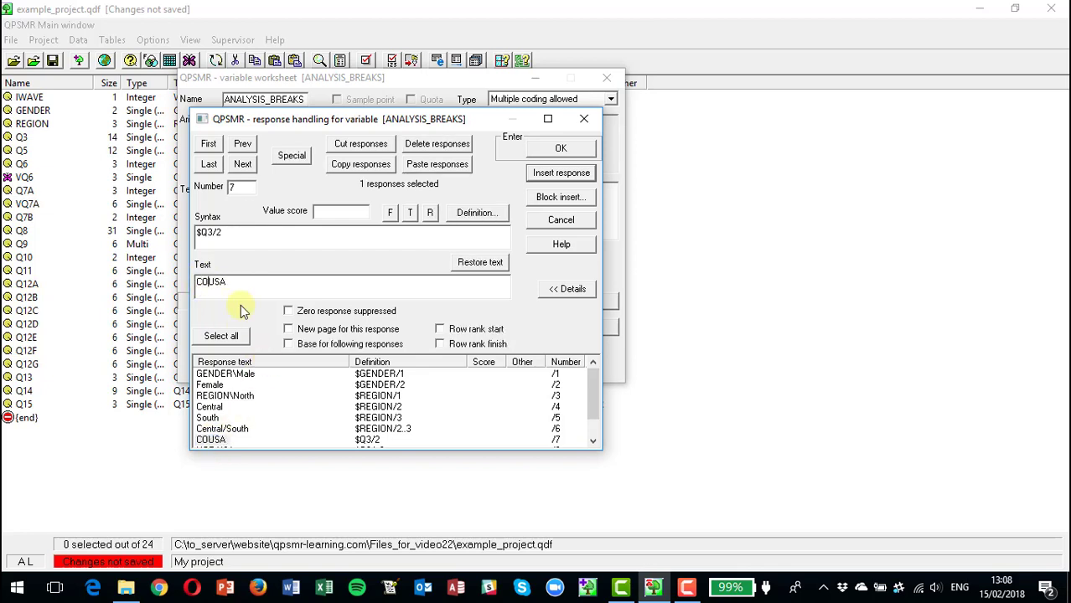
pyautogui.write('UNTRY')
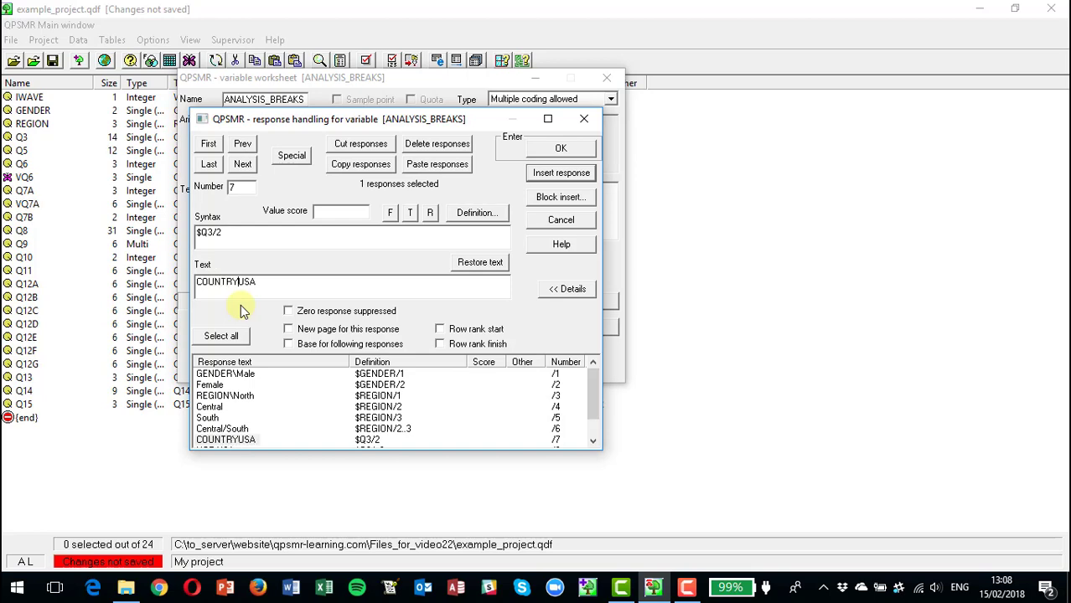
pyautogui.write('\\')
pyautogui.click(562, 149)
pyautogui.click(336, 363)
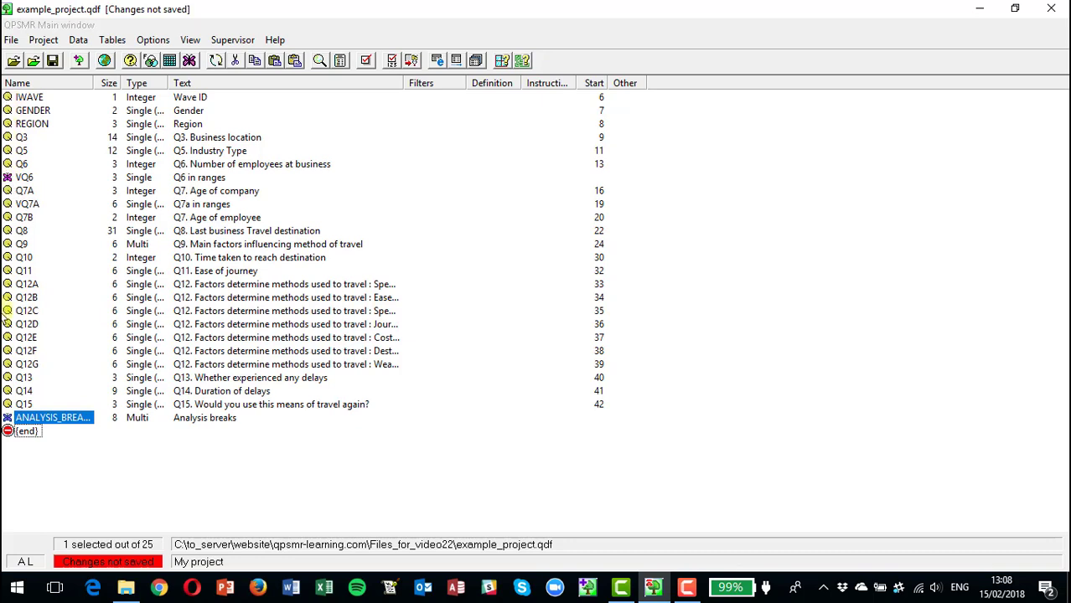
# Save the project and set up a quick table with ANALYSIS_BREAKS as its columns.
pyautogui.click(52, 59)
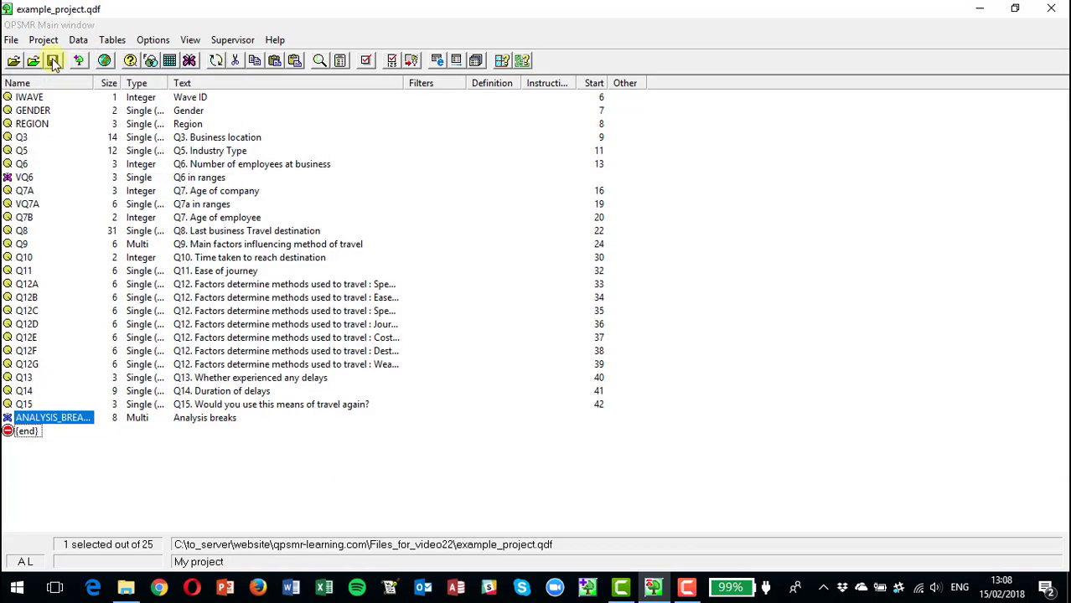
pyautogui.click(113, 39)
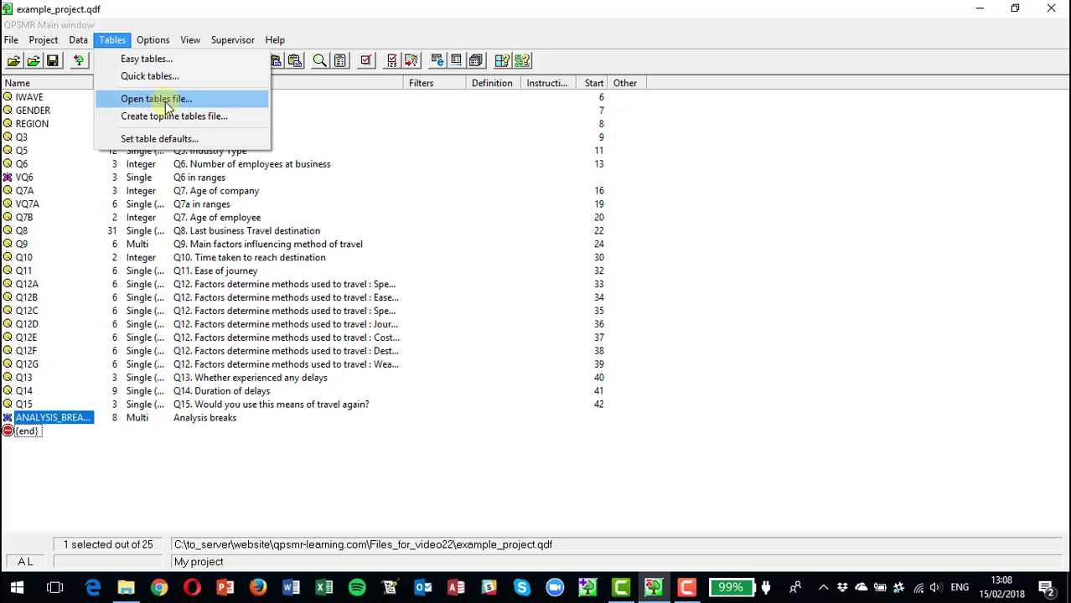
pyautogui.click(160, 75)
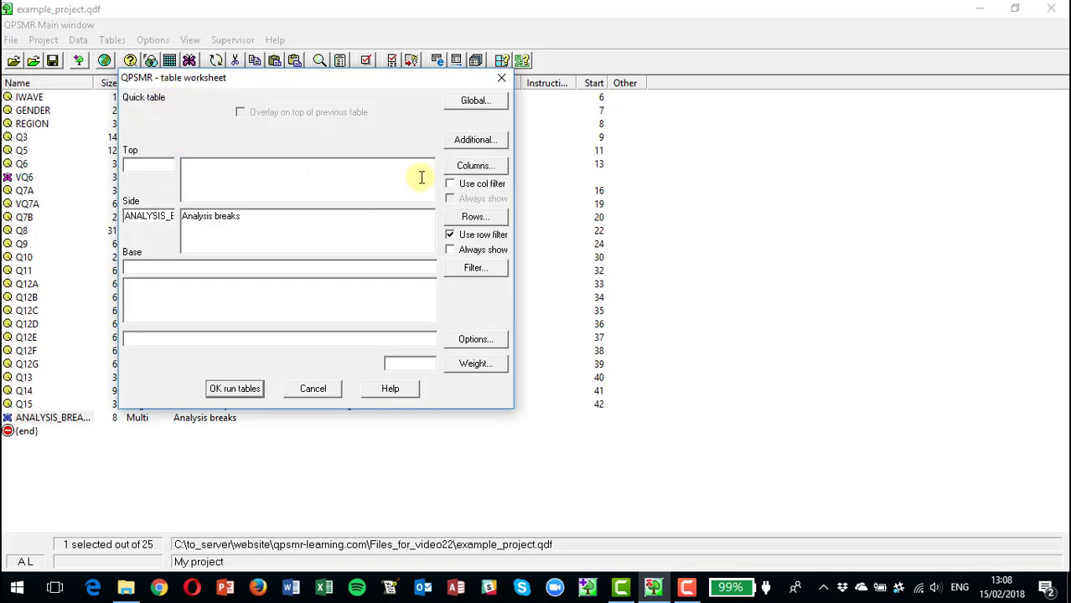
pyautogui.click(459, 172)
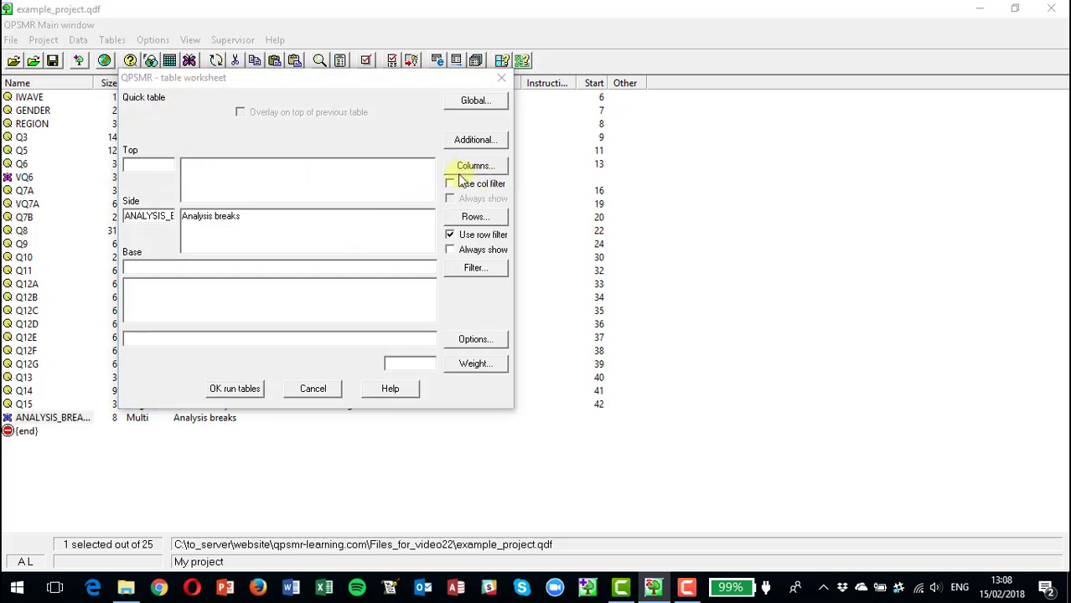
pyautogui.moveTo(505, 296); pyautogui.dragTo(506, 341)
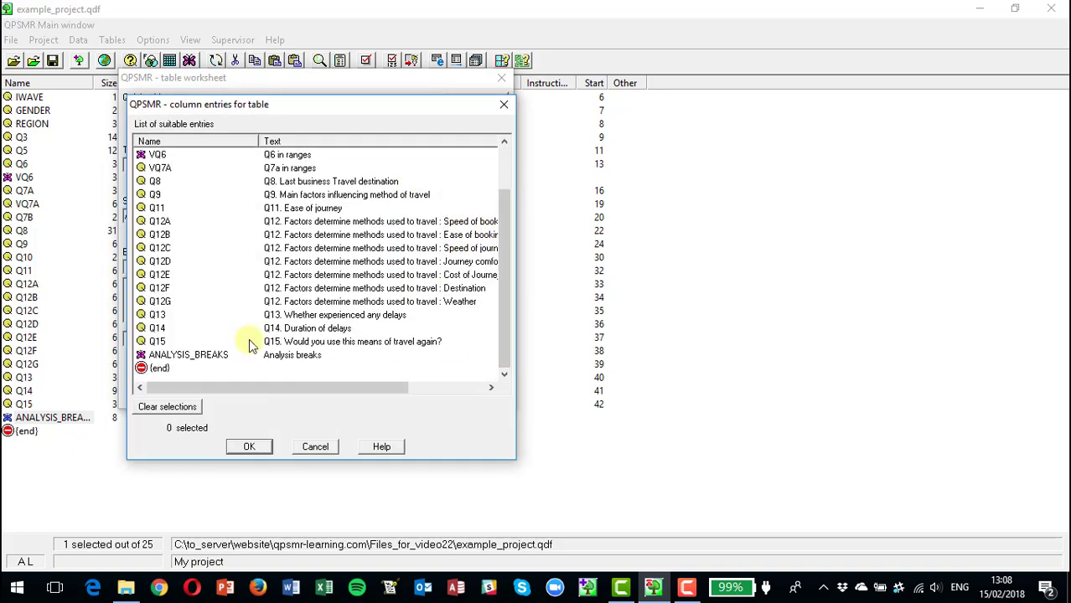
pyautogui.click(210, 354)
pyautogui.click(243, 447)
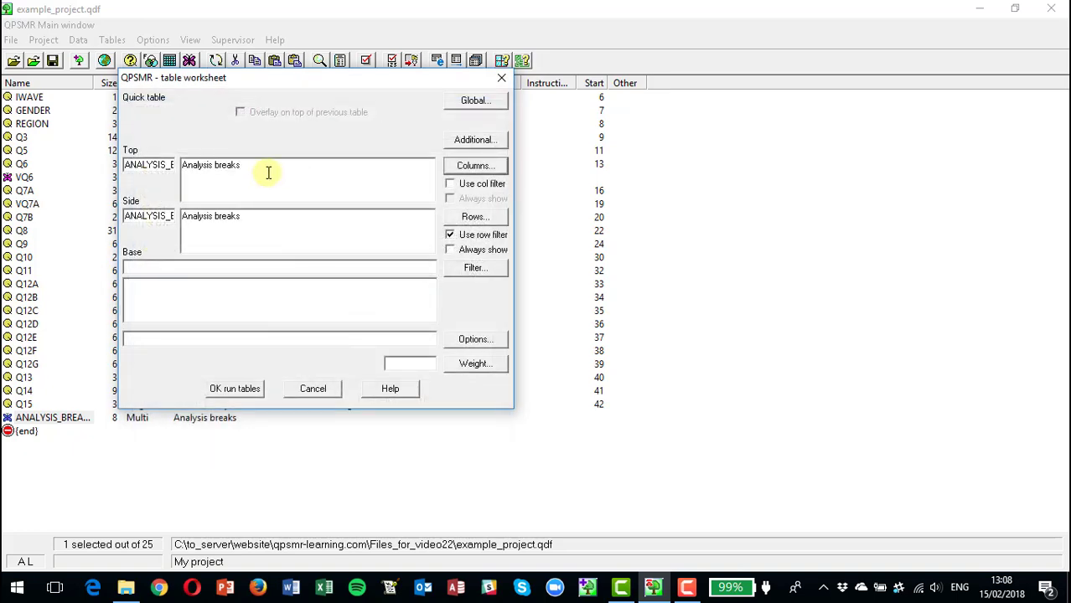
# Set VQ6 as the quick table's row entry and run the table.
pyautogui.click(475, 217)
pyautogui.scroll(2, 157, 214)
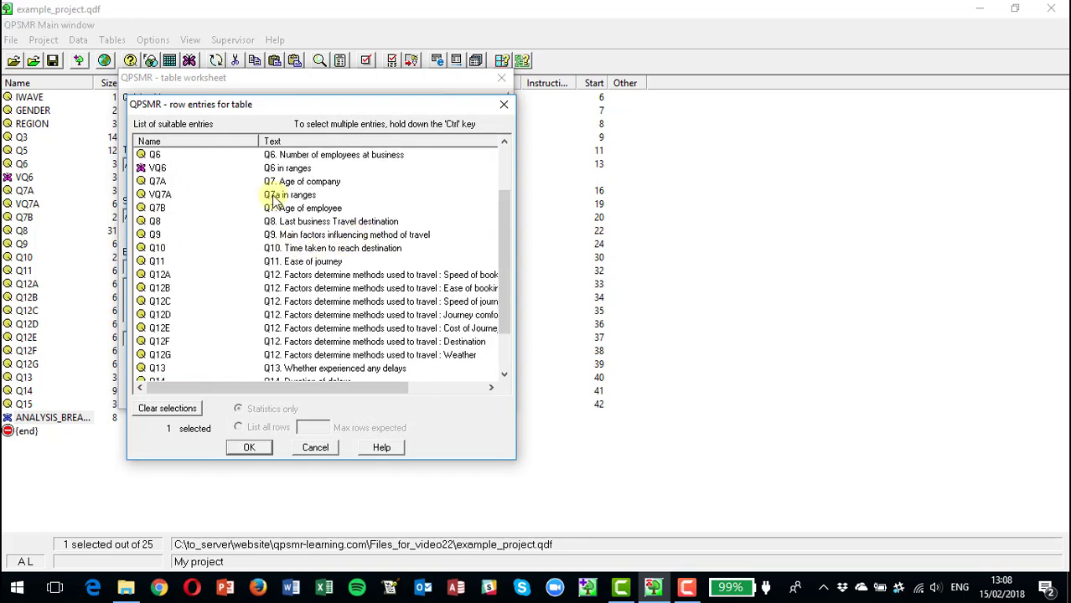
pyautogui.click(158, 208)
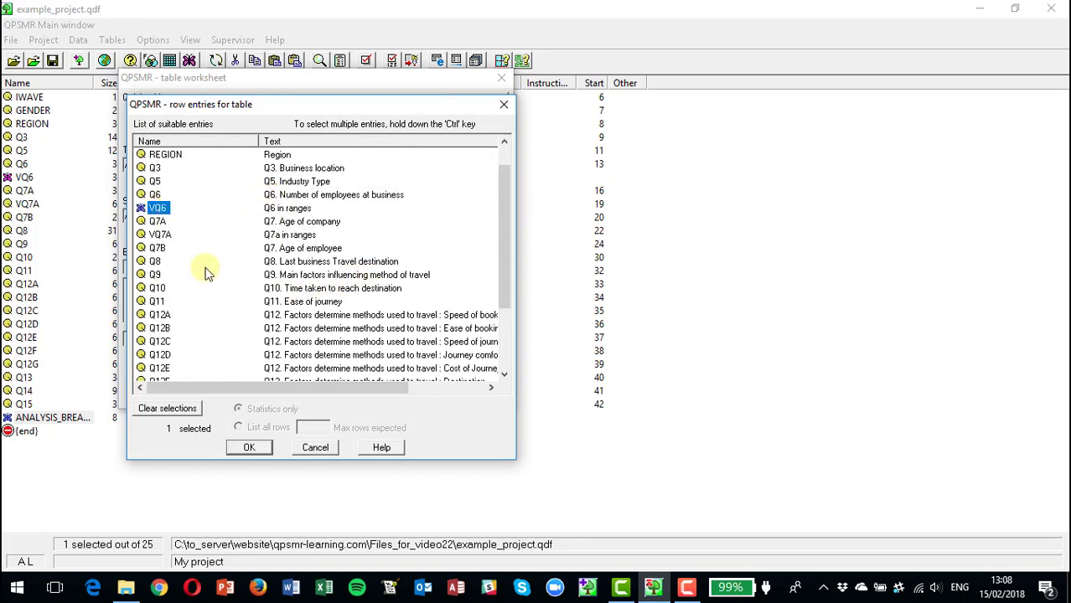
pyautogui.click(249, 447)
pyautogui.click(232, 391)
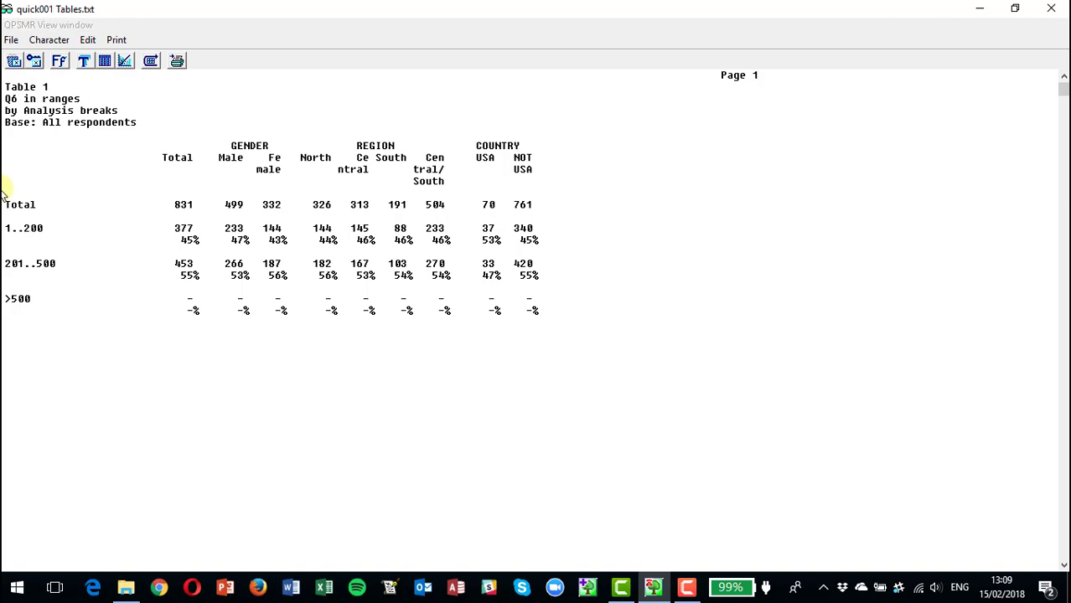
# Switch to File Explorer and open quick001 Tables.csv from the Files_for_video22 folder in Excel.
pyautogui.click(126, 590)
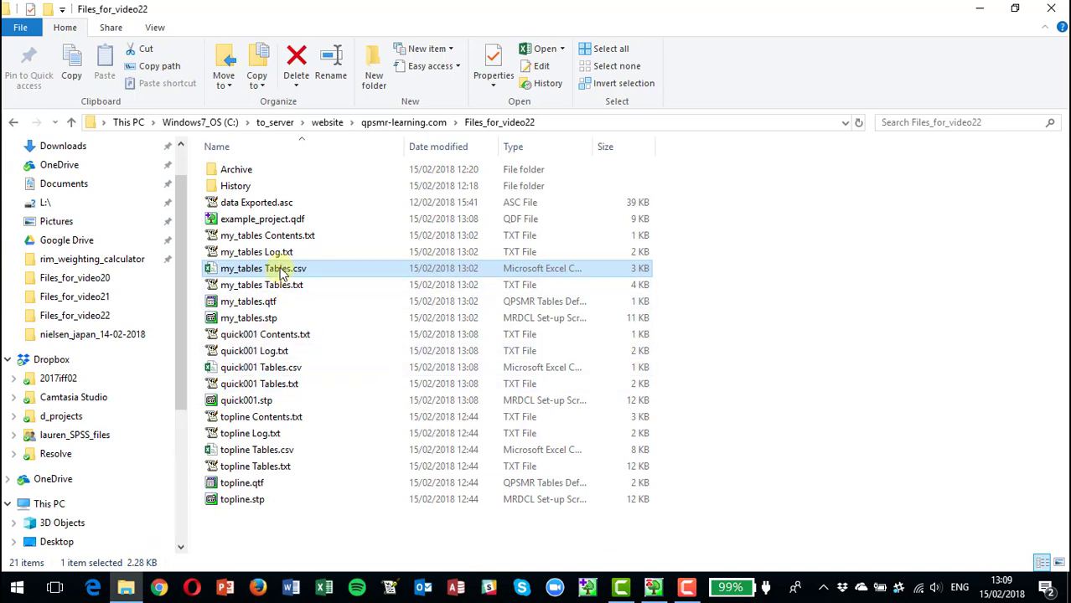
pyautogui.click(280, 371)
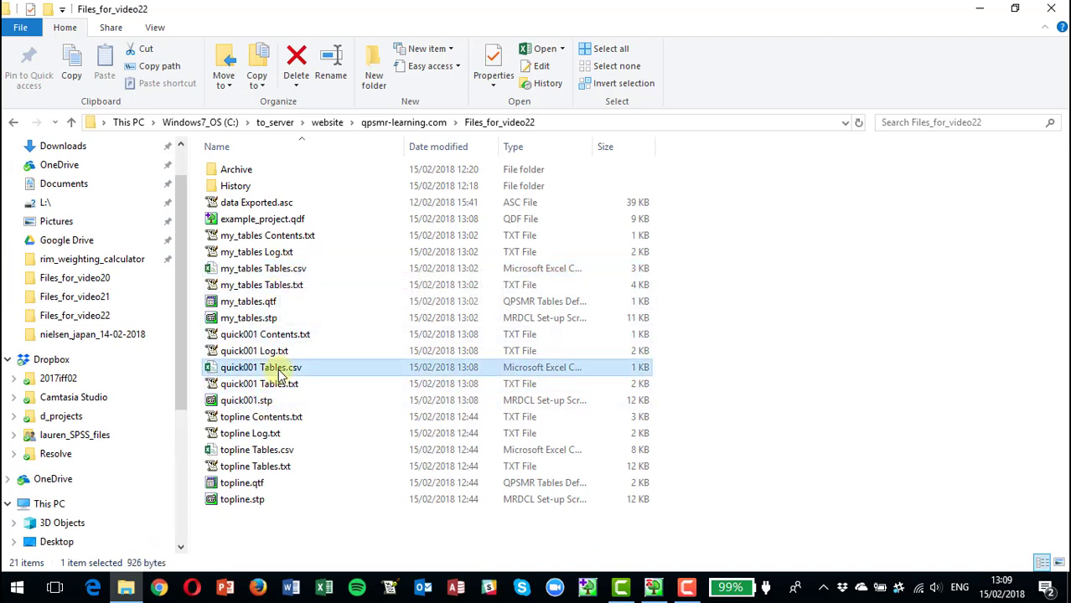
pyautogui.doubleClick(281, 371)
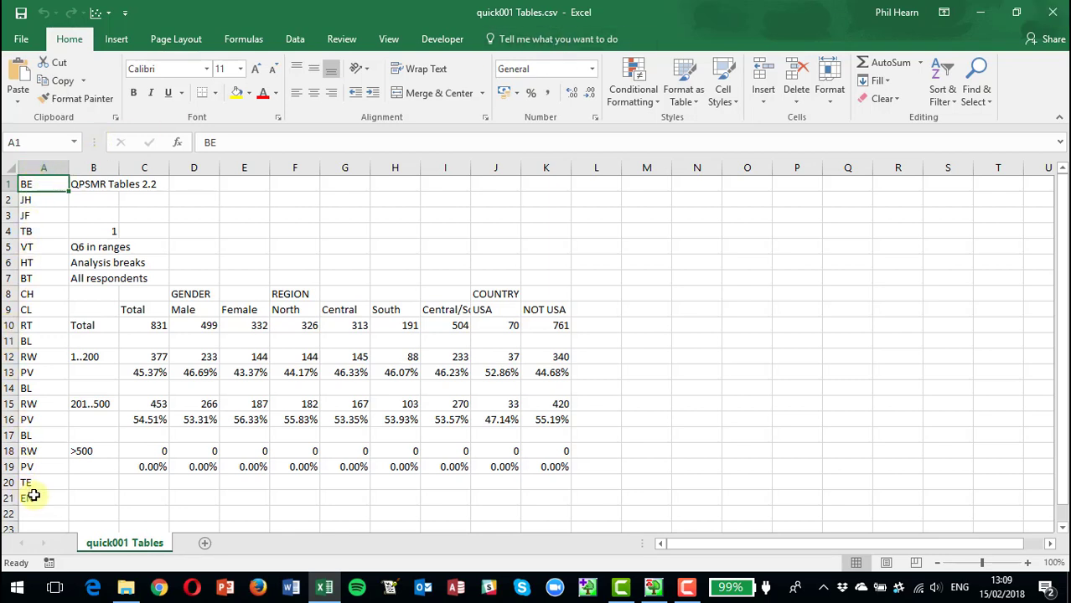
# Examine the CH, CL, RT, RW and PV row codes in column A, then close the CSV and return to the QPSMR table view.
pyautogui.click(31, 294)
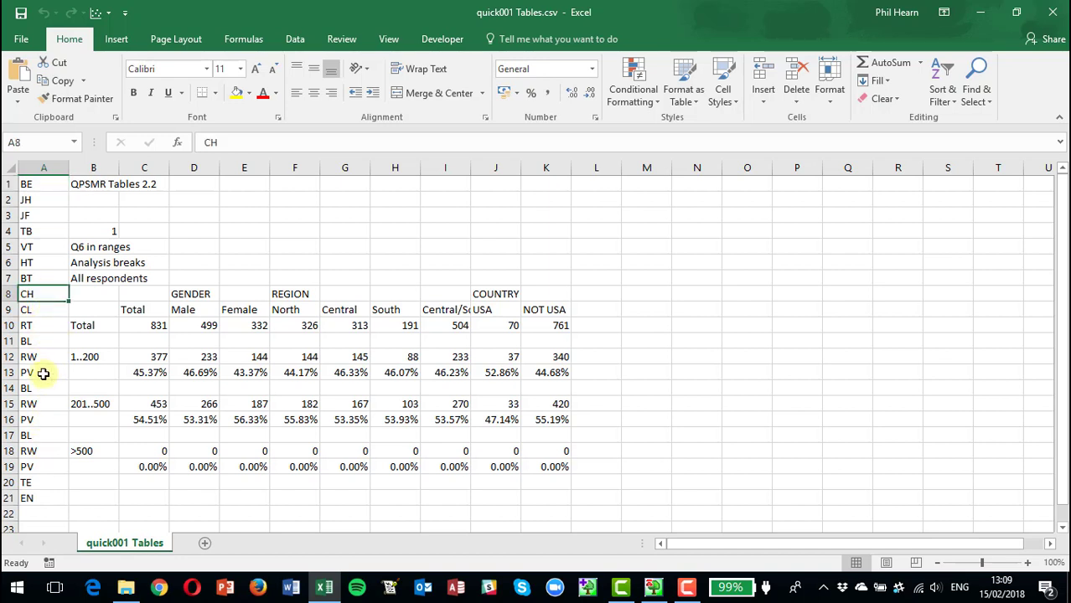
pyautogui.click(40, 309)
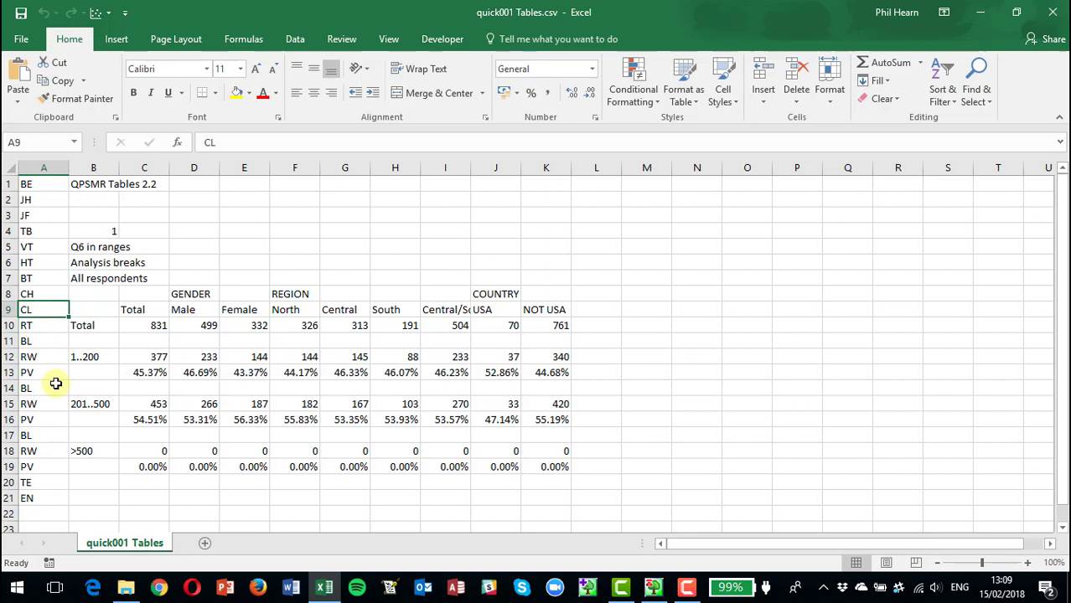
pyautogui.click(41, 328)
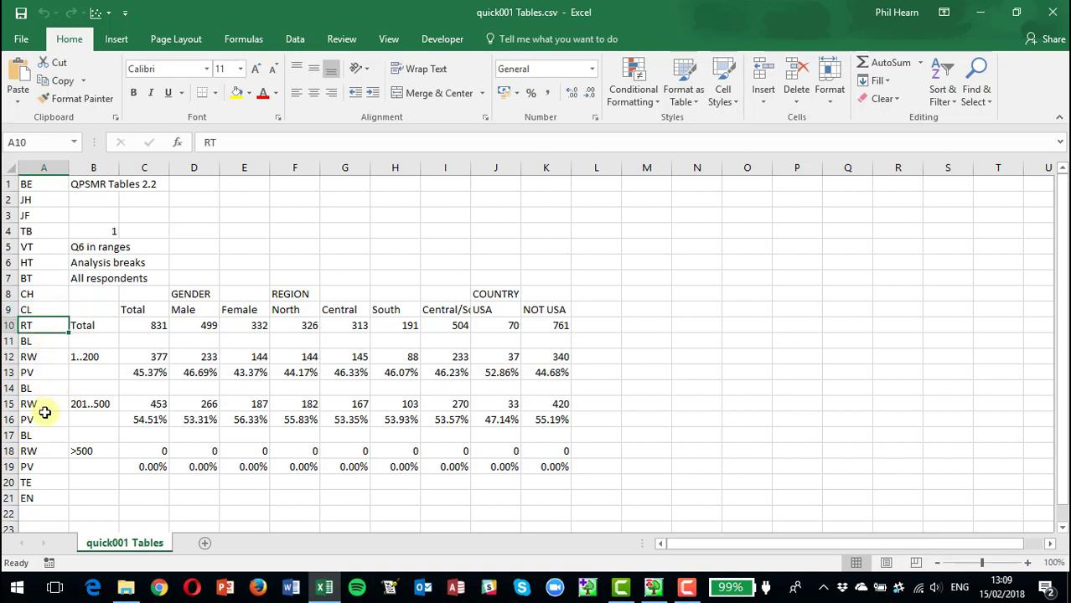
pyautogui.click(40, 357)
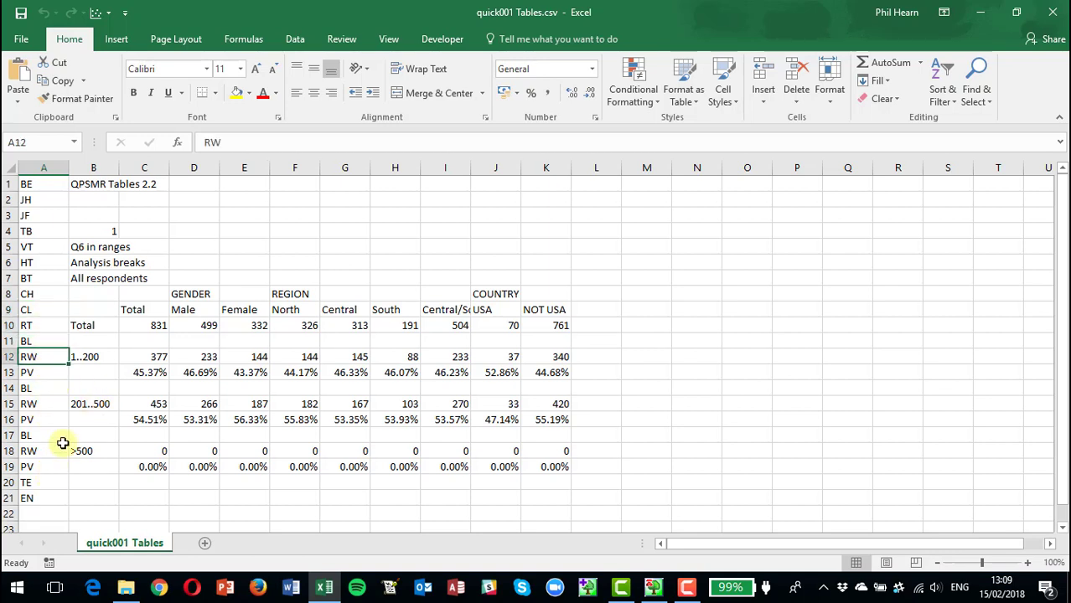
pyautogui.click(41, 373)
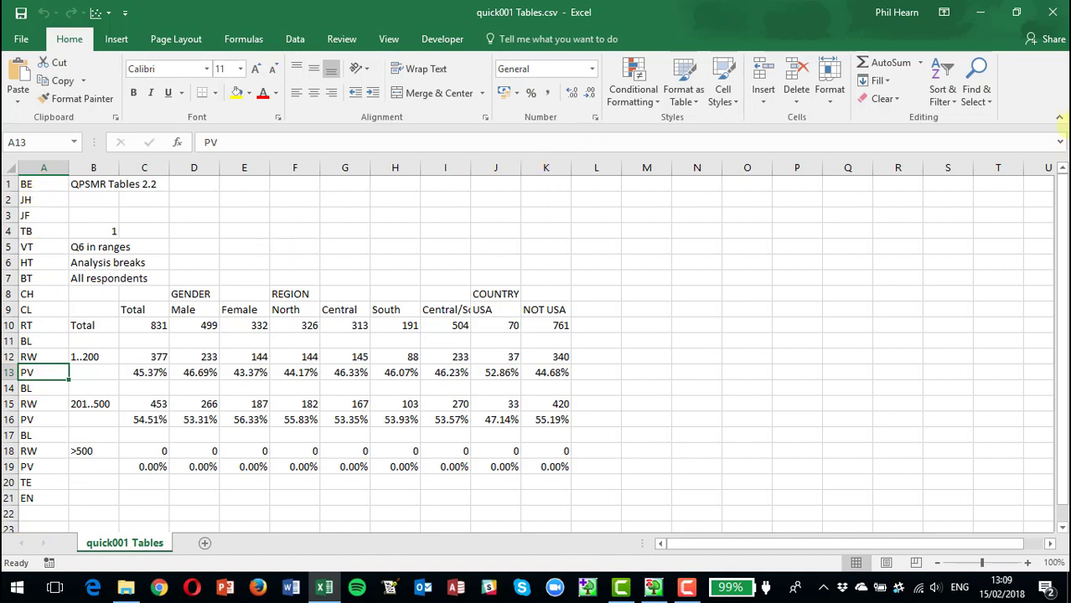
pyautogui.click(1053, 12)
pyautogui.hotkey('alt', 'Tab')
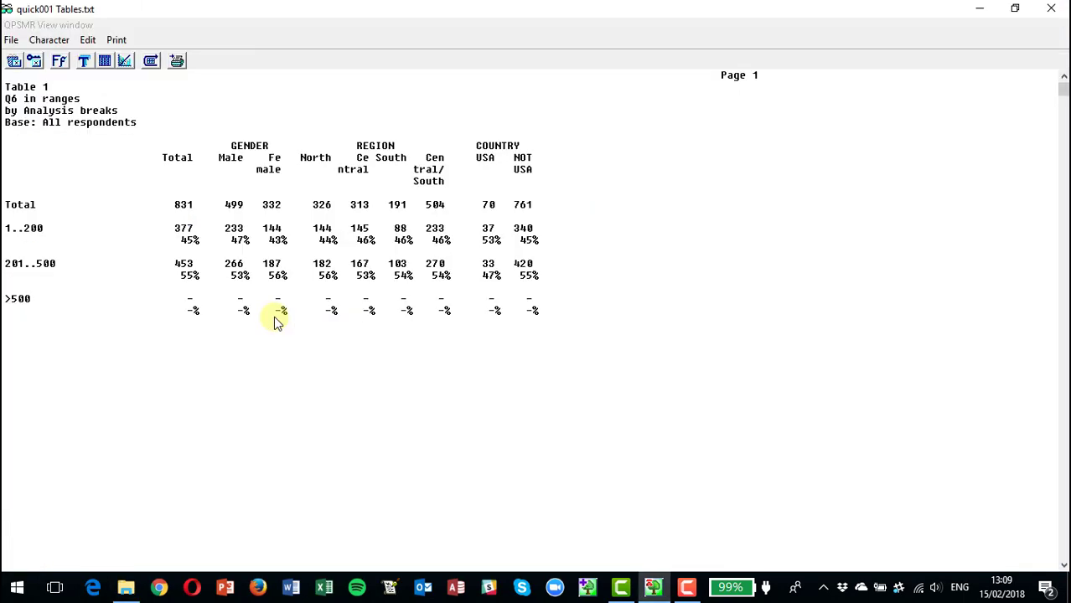
# Bring up the options for preserving the quick001 view file on exit.
pyautogui.click(11, 40)
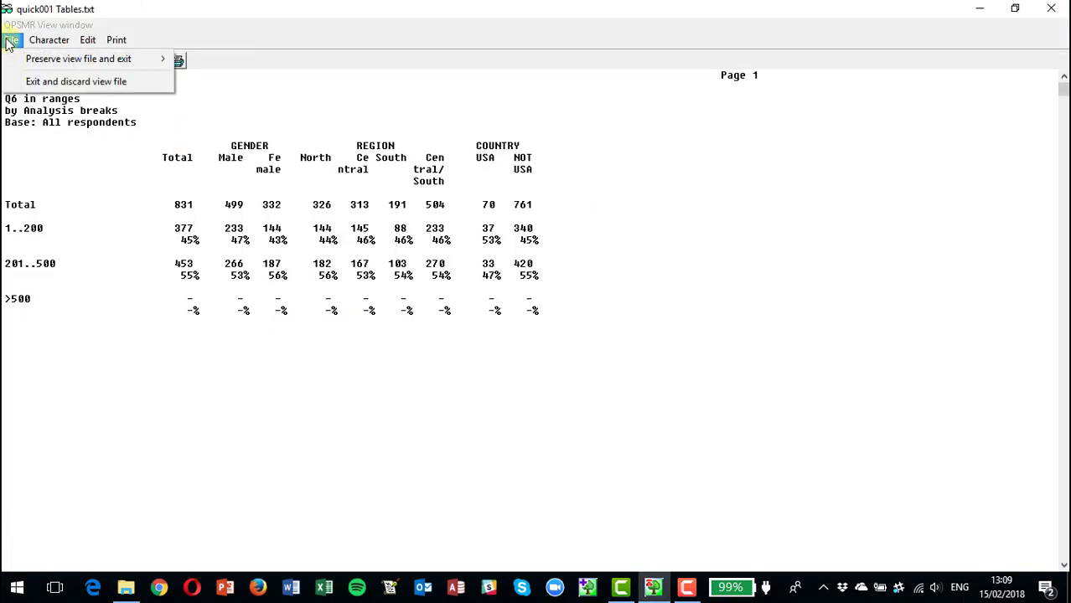
pyautogui.moveTo(159, 61)
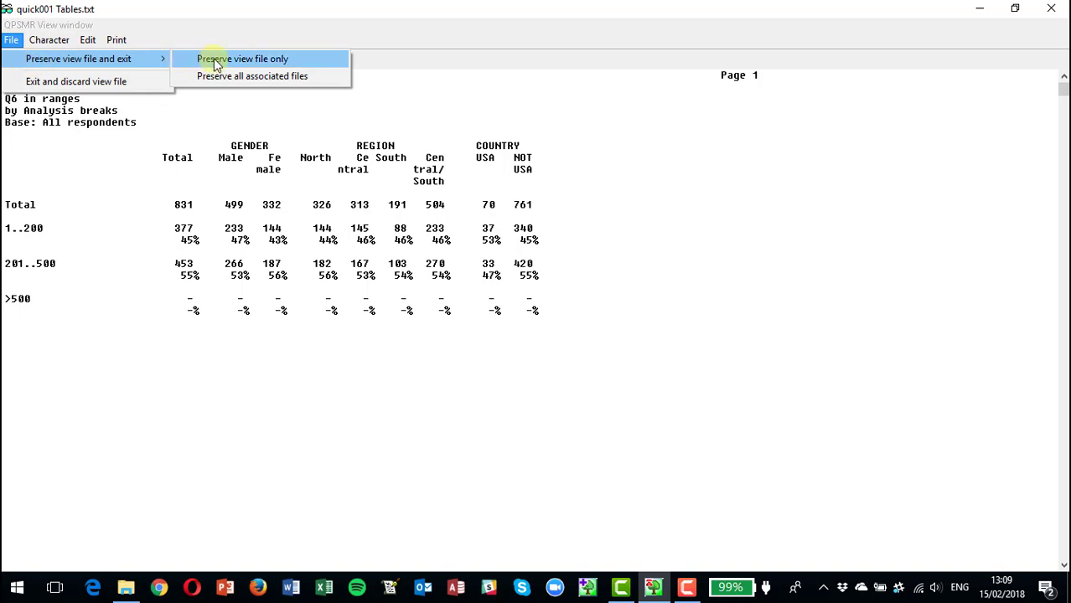